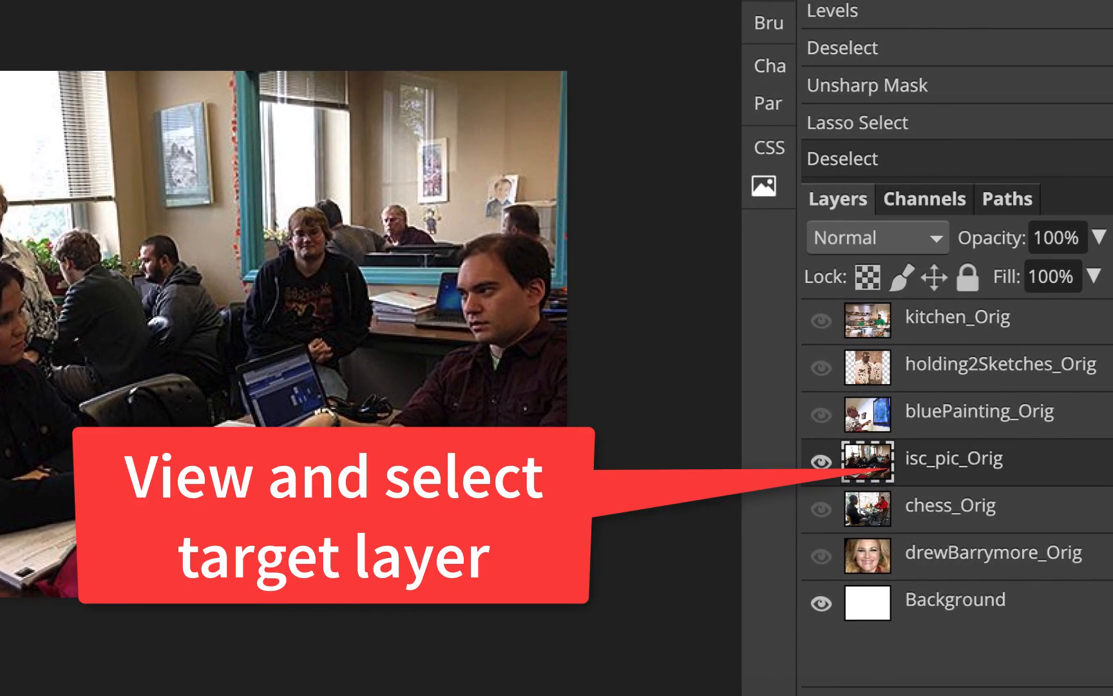
left_click(127, 34)
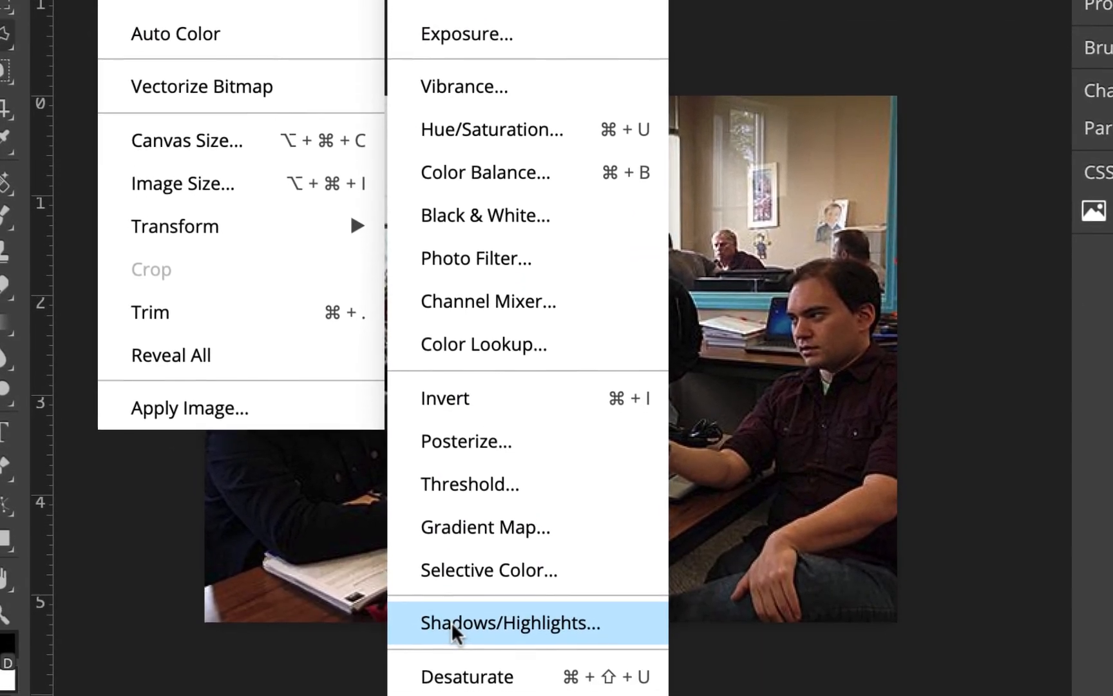
left_click(454, 630)
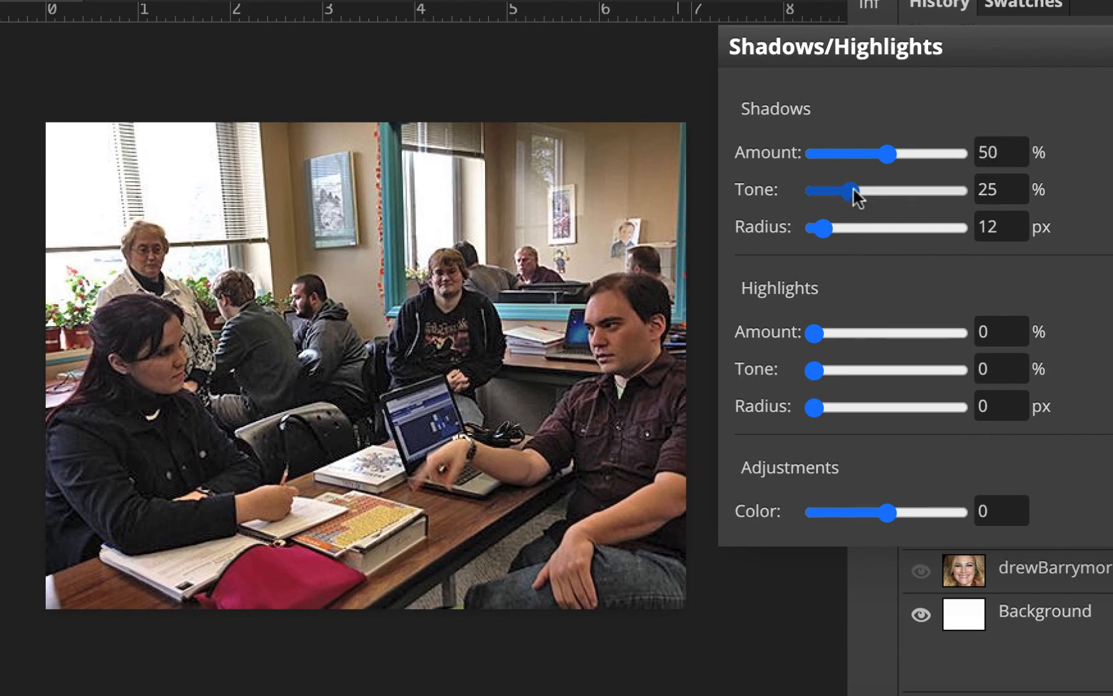
mouse_move(853, 189)
left_mouse_down()
mouse_move(910, 193)
mouse_move(864, 189)
left_mouse_up()
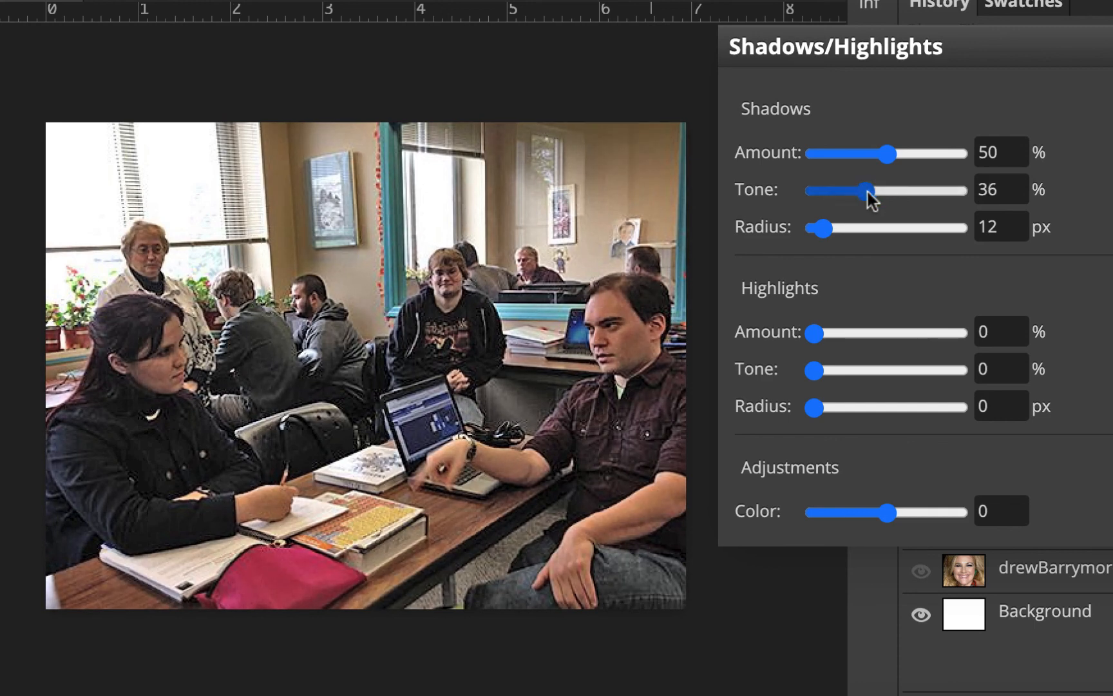
key("Escape")
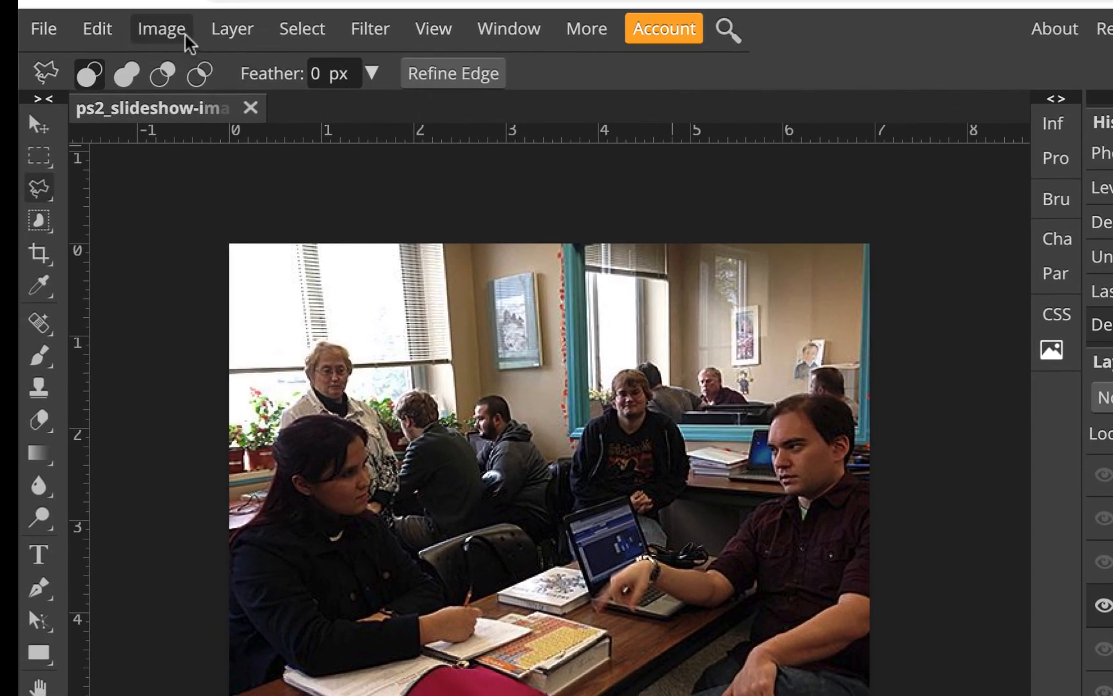
left_click(186, 38)
Apply Shadows/Highlights to the classroom photo with 50% amount, 46% tone and 63 px radius.
mouse_move(189, 77)
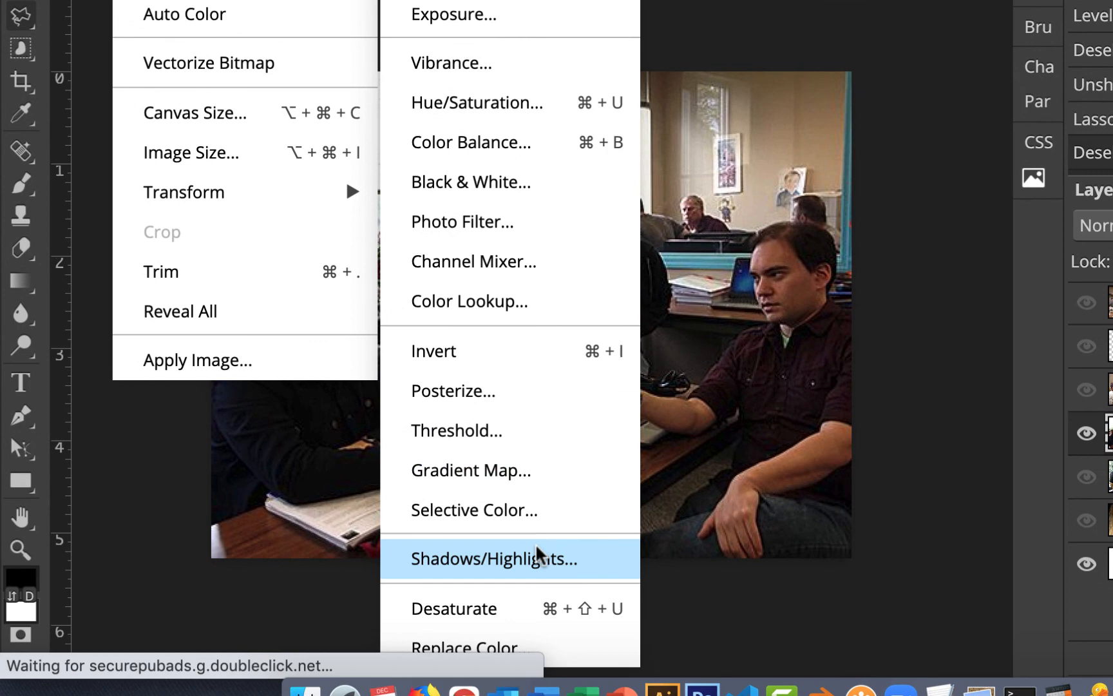
left_click(543, 622)
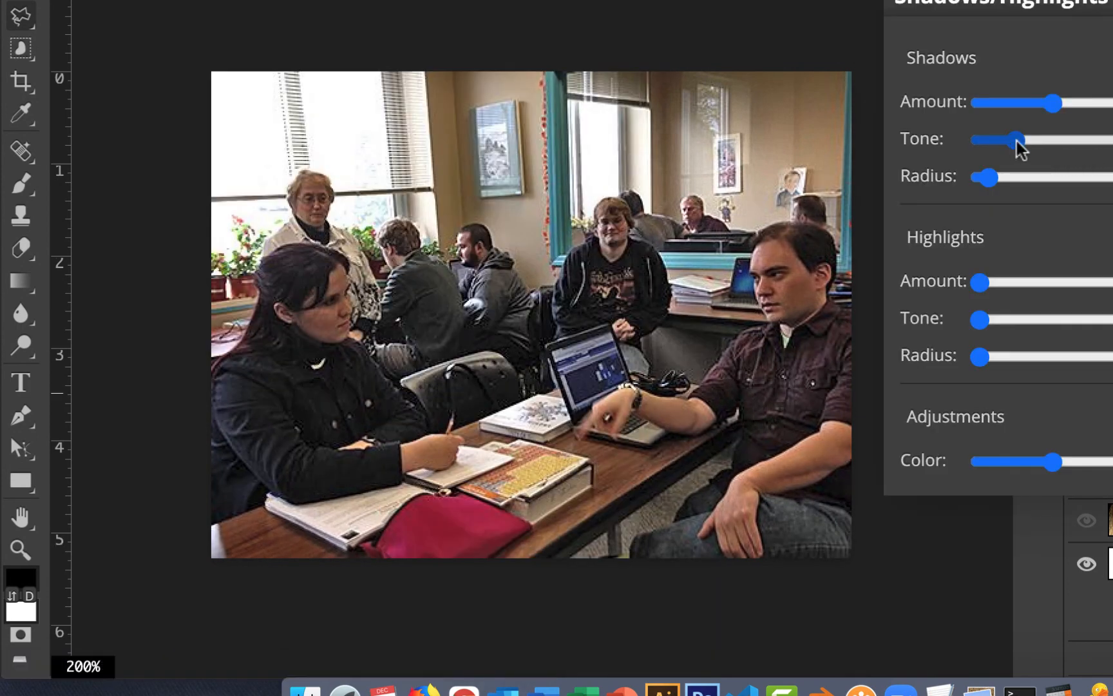
mouse_move(1016, 142)
left_mouse_down()
mouse_move(1030, 137)
mouse_move(982, 134)
mouse_move(997, 133)
left_mouse_up()
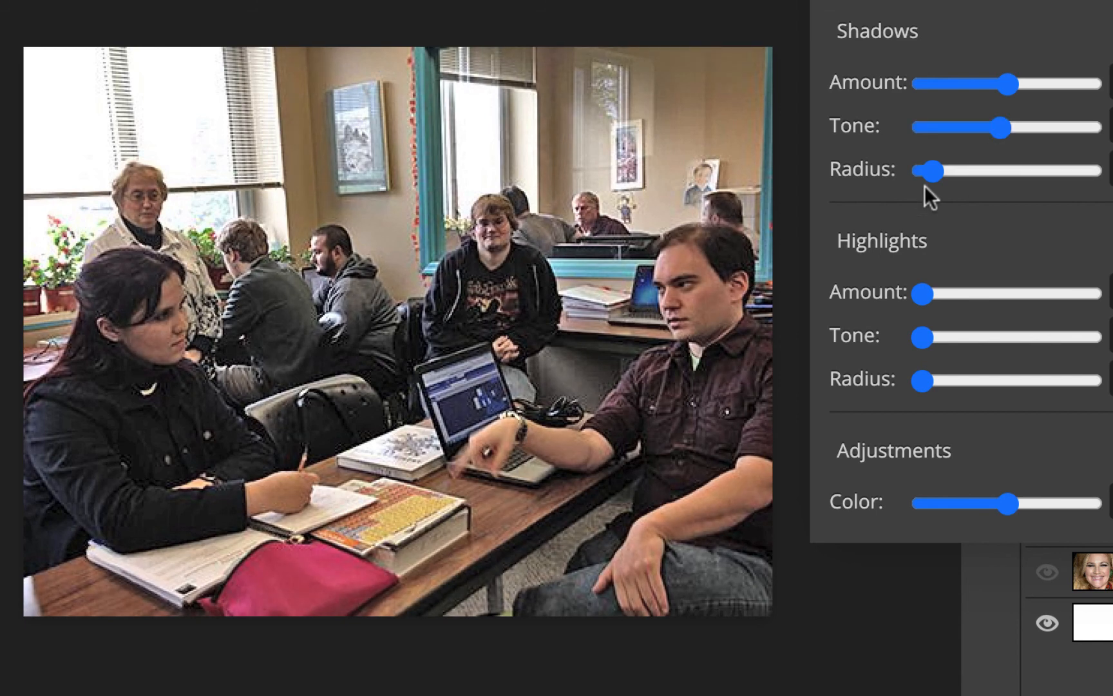
left_click_drag(930, 172, 972, 173)
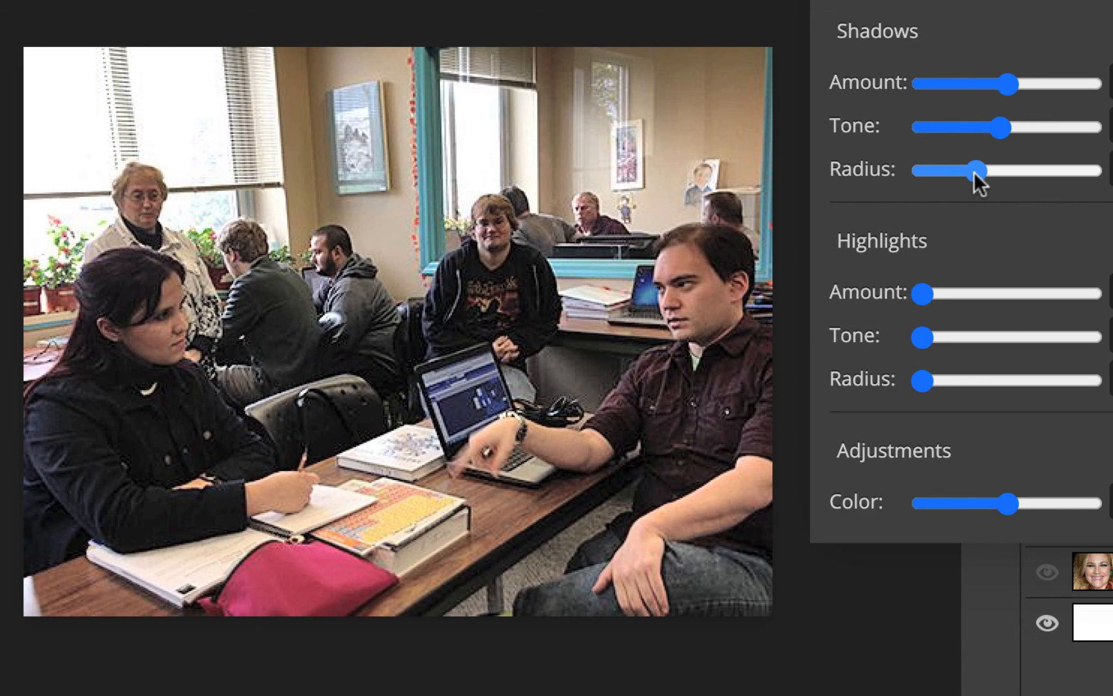
left_click_drag(974, 172, 973, 173)
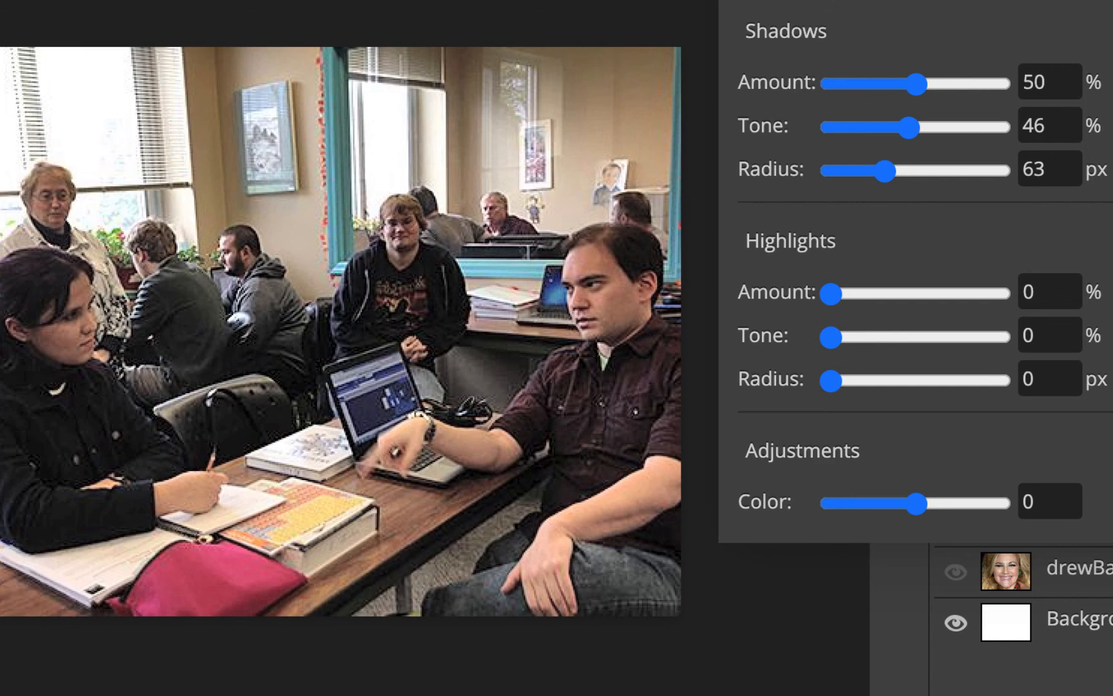
key("Return")
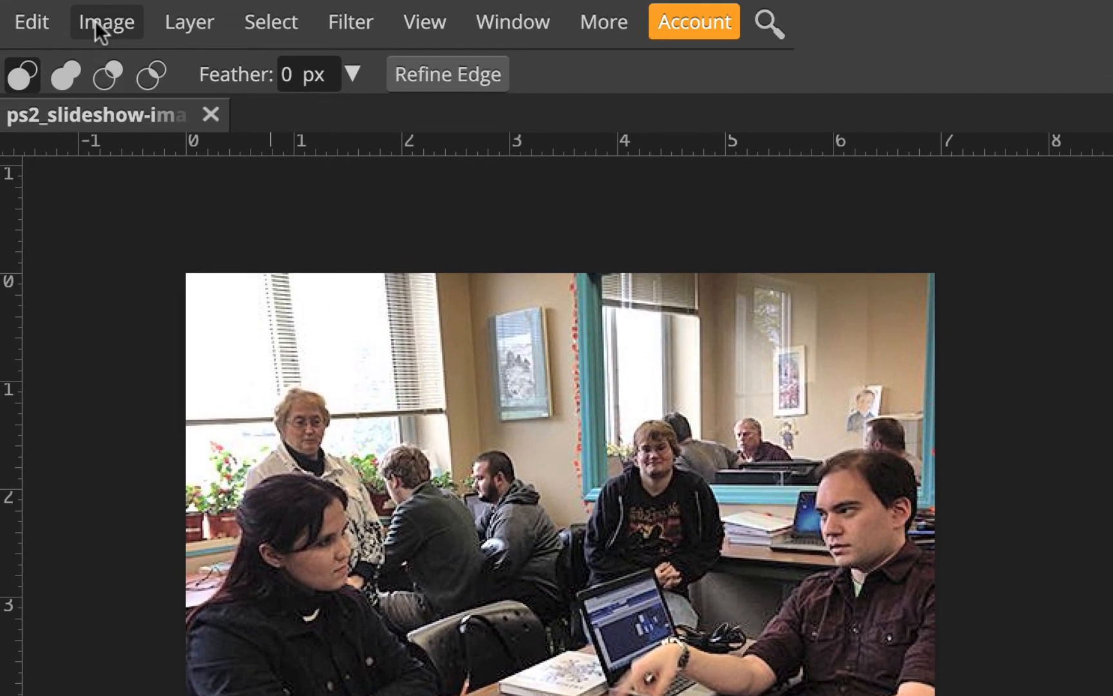
Apply Levels to the classroom photo with midtone gamma 1.15, leaving the white point at 255.
left_click(94, 22)
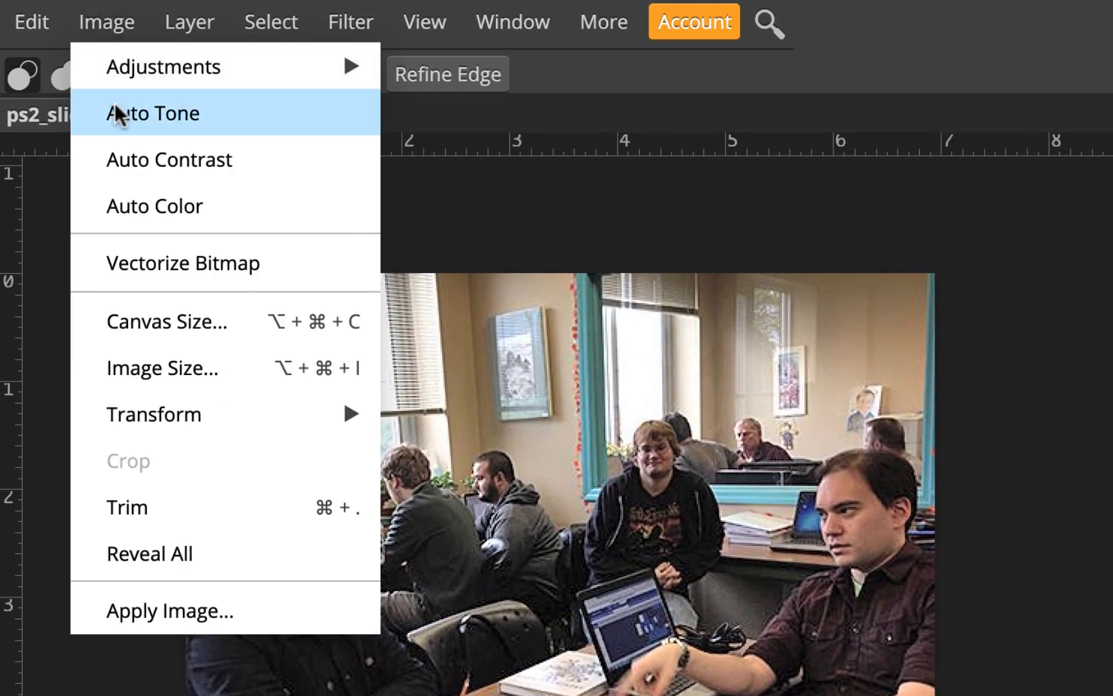
mouse_move(164, 82)
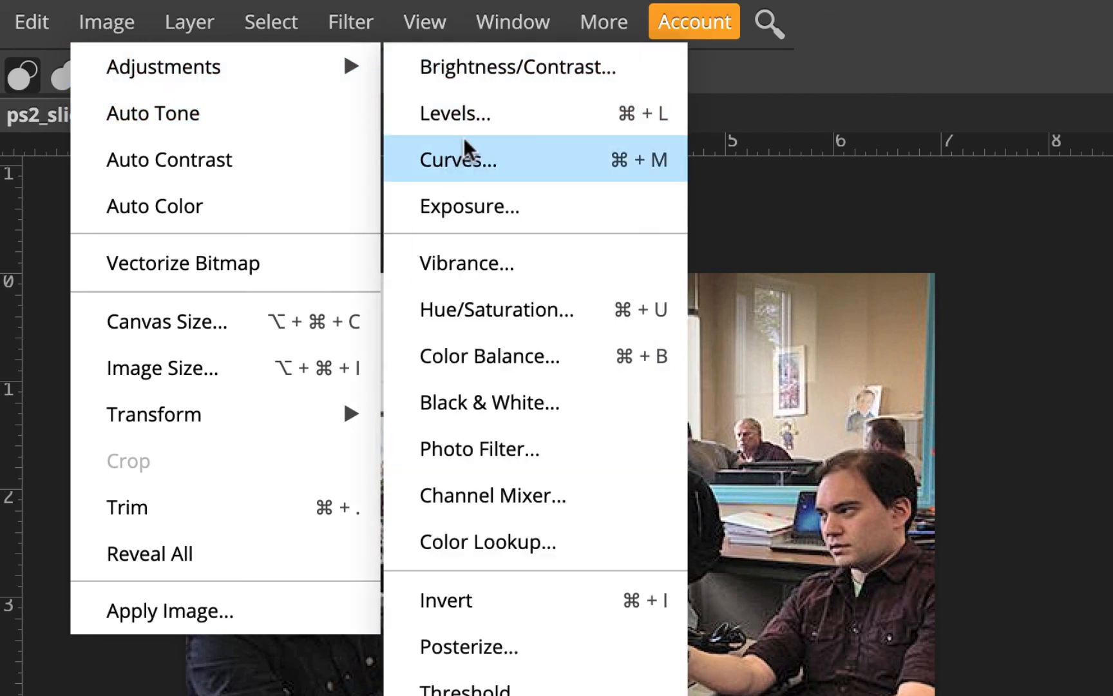
left_click(467, 114)
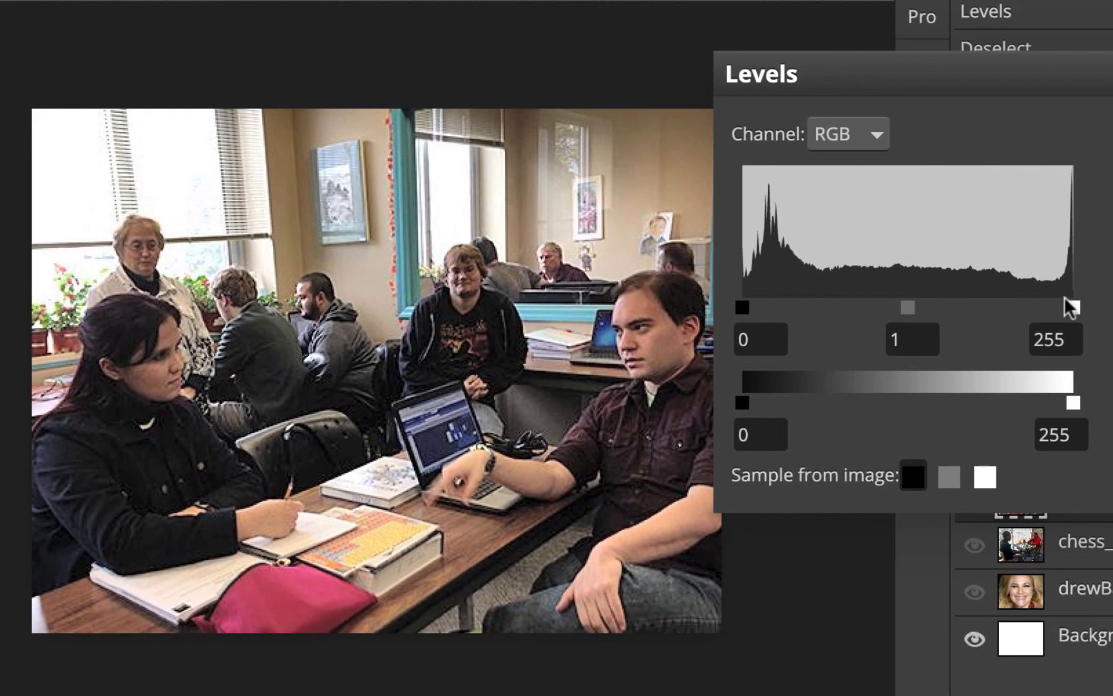
left_click_drag(1073, 307, 1001, 310)
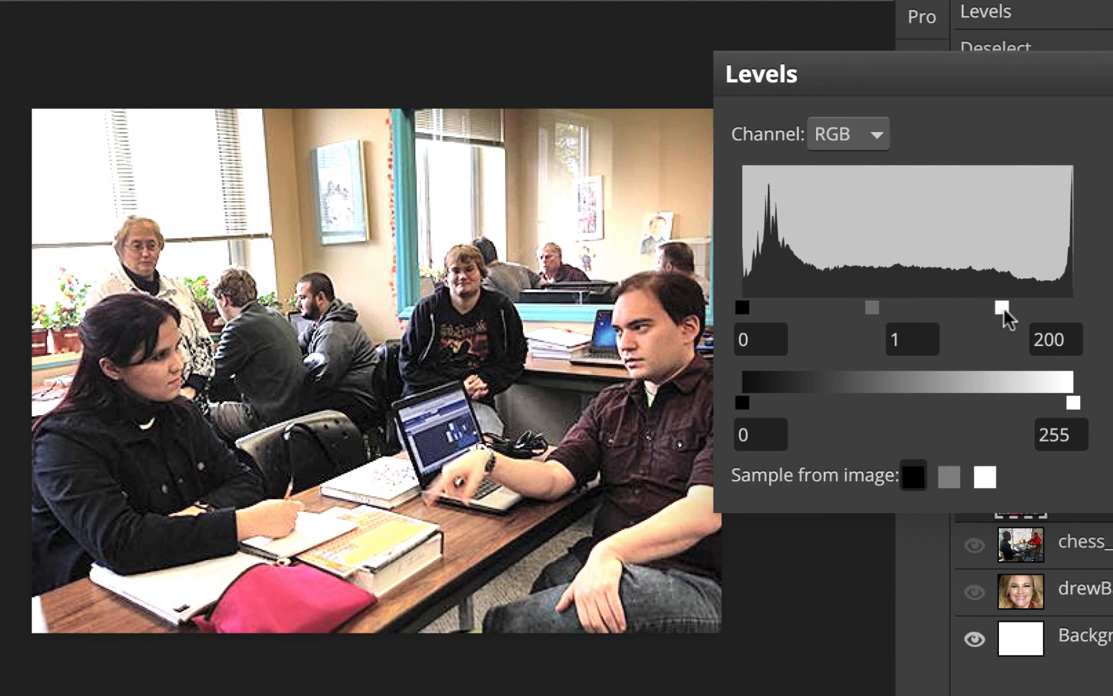
left_click_drag(1003, 308, 1073, 298)
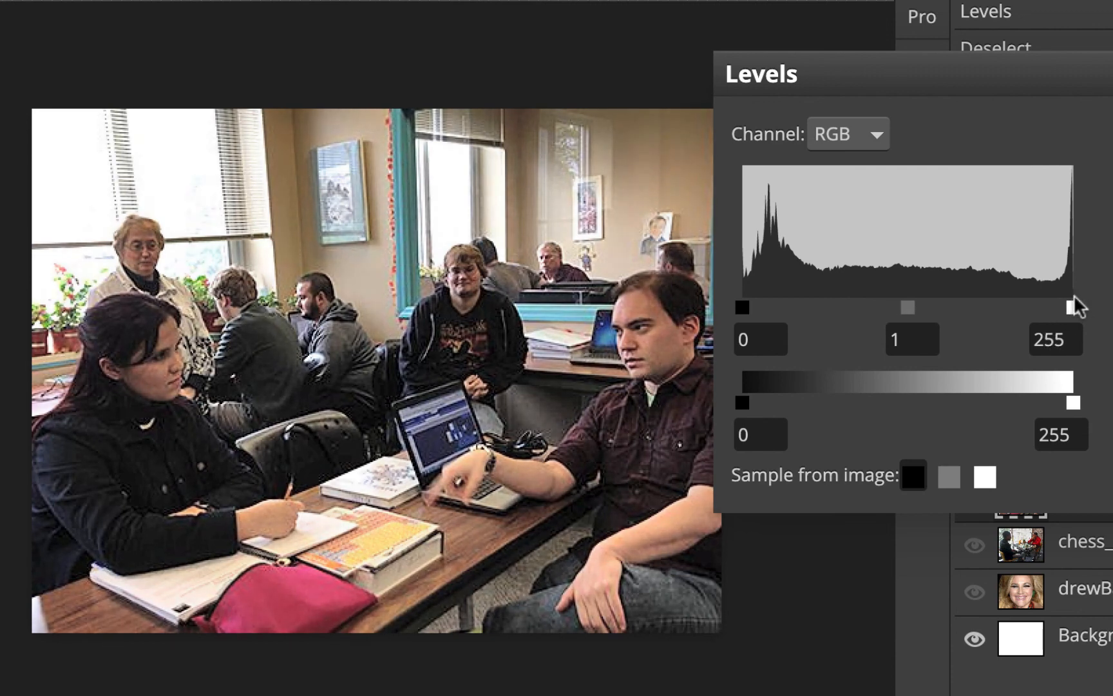
left_click_drag(906, 307, 895, 307)
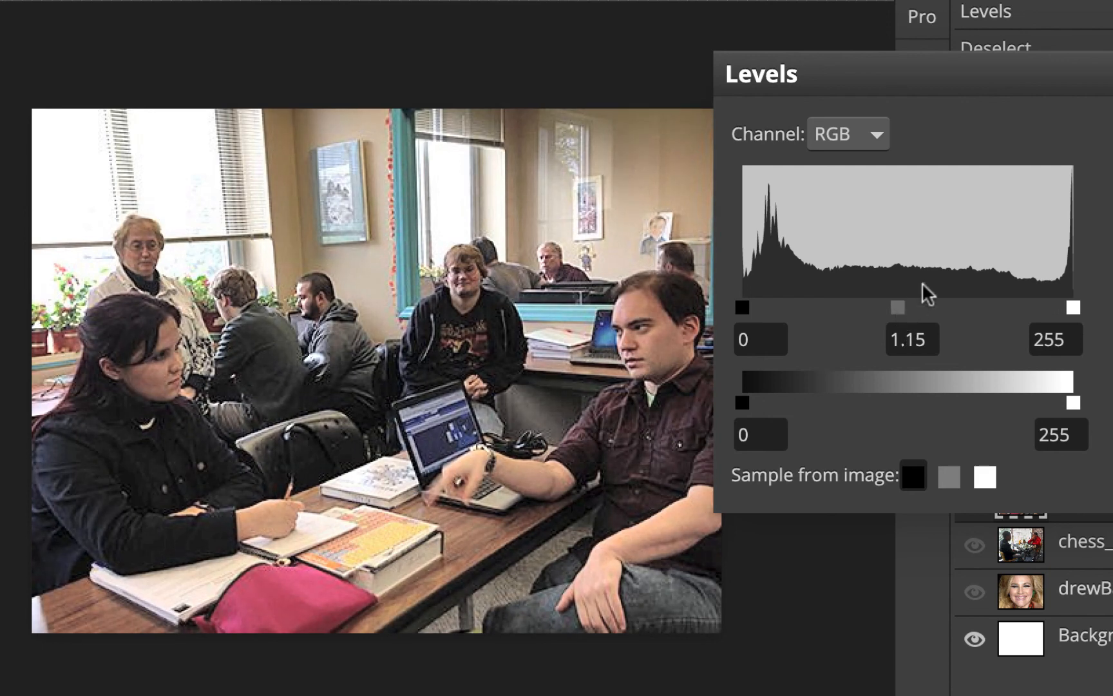
key("Return")
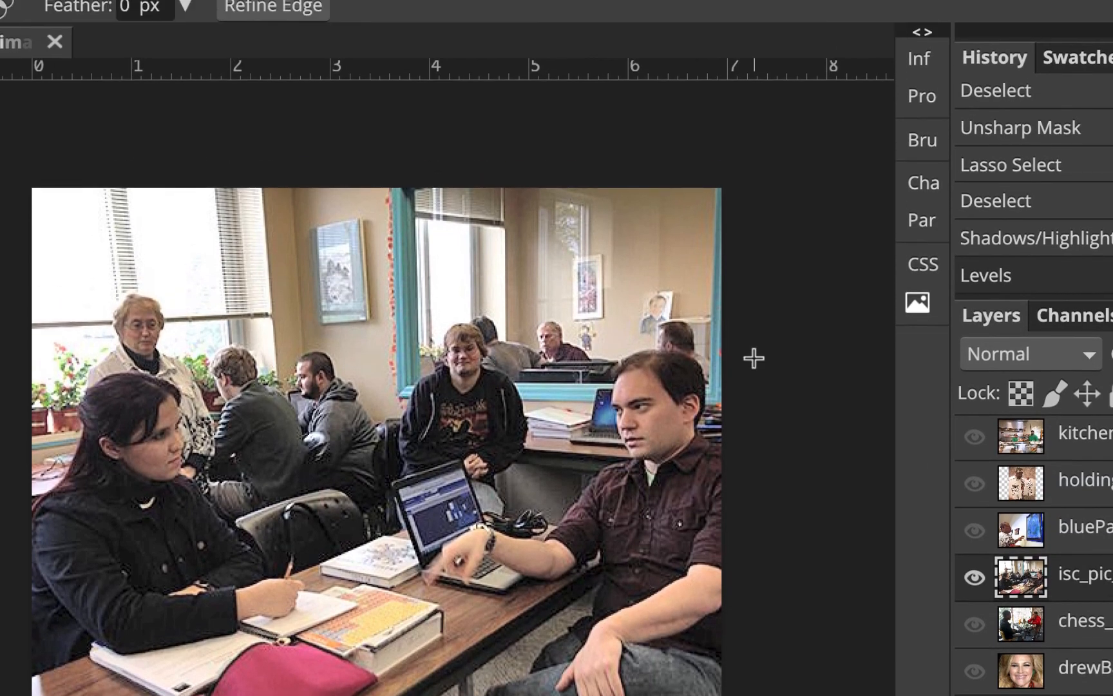
Sharpen the classroom photo with Unsharp Mask at 41% amount, 0.5 px radius and 0 threshold.
left_click(184, 18)
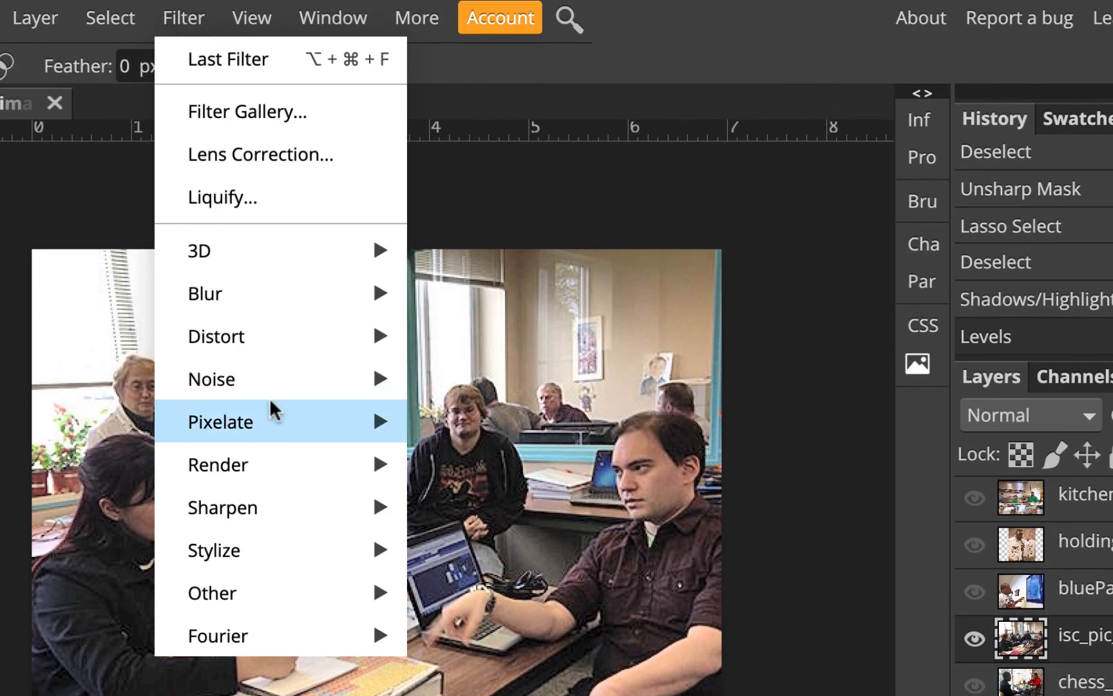
mouse_move(279, 509)
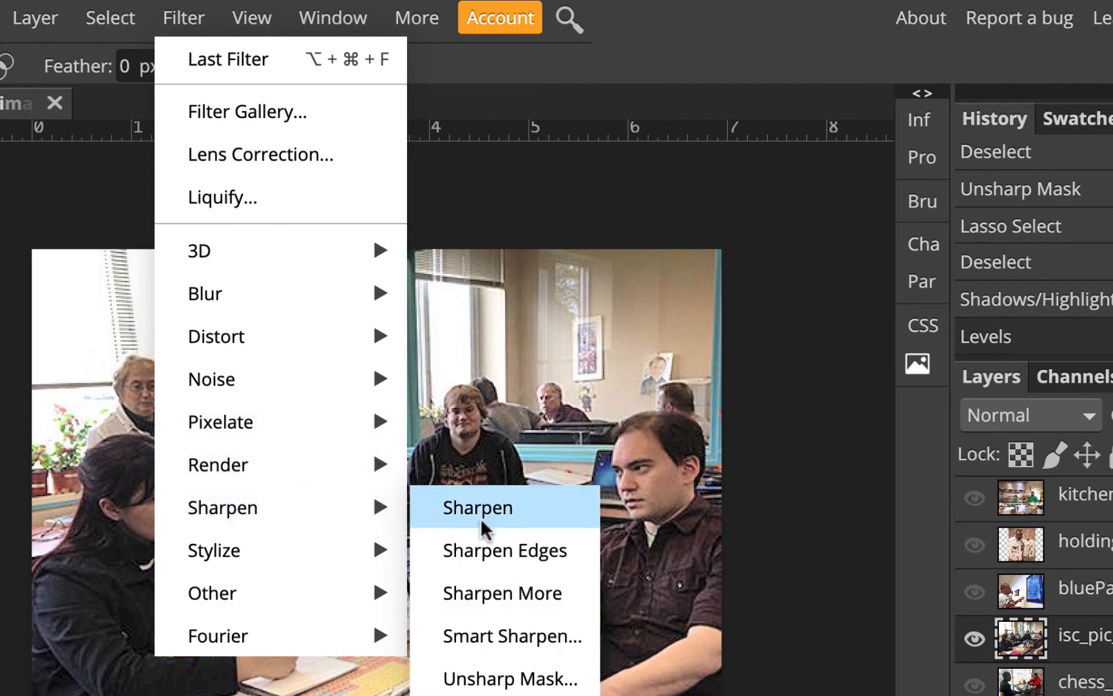
left_click(504, 677)
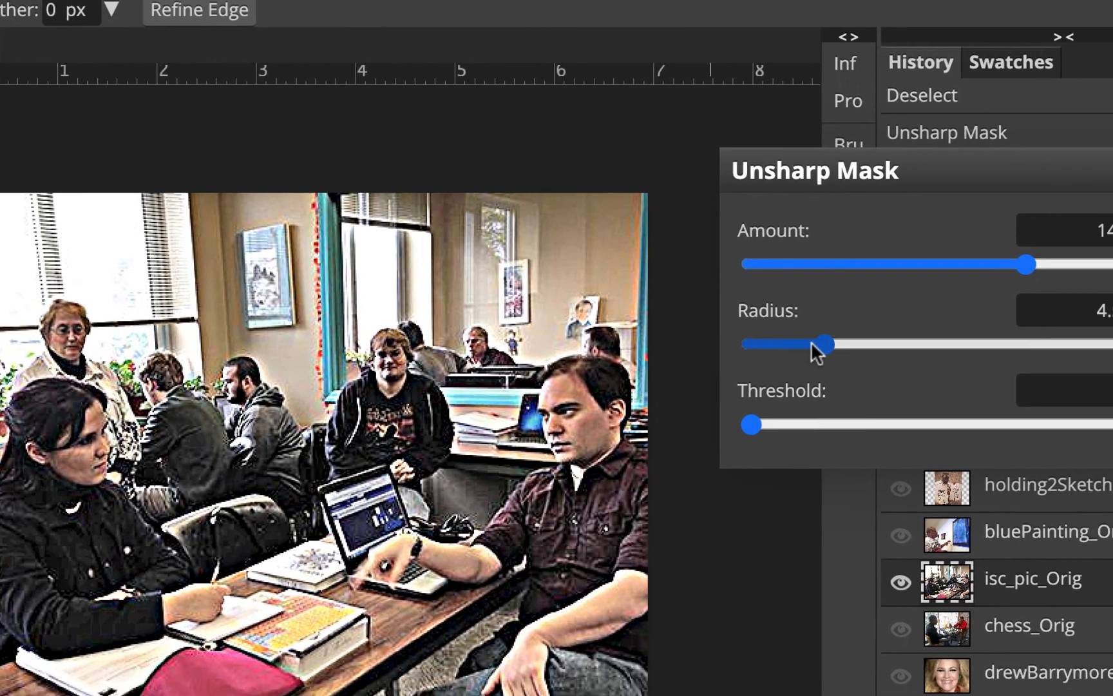
left_click_drag(896, 401, 841, 406)
left_click_drag(710, 309, 732, 302)
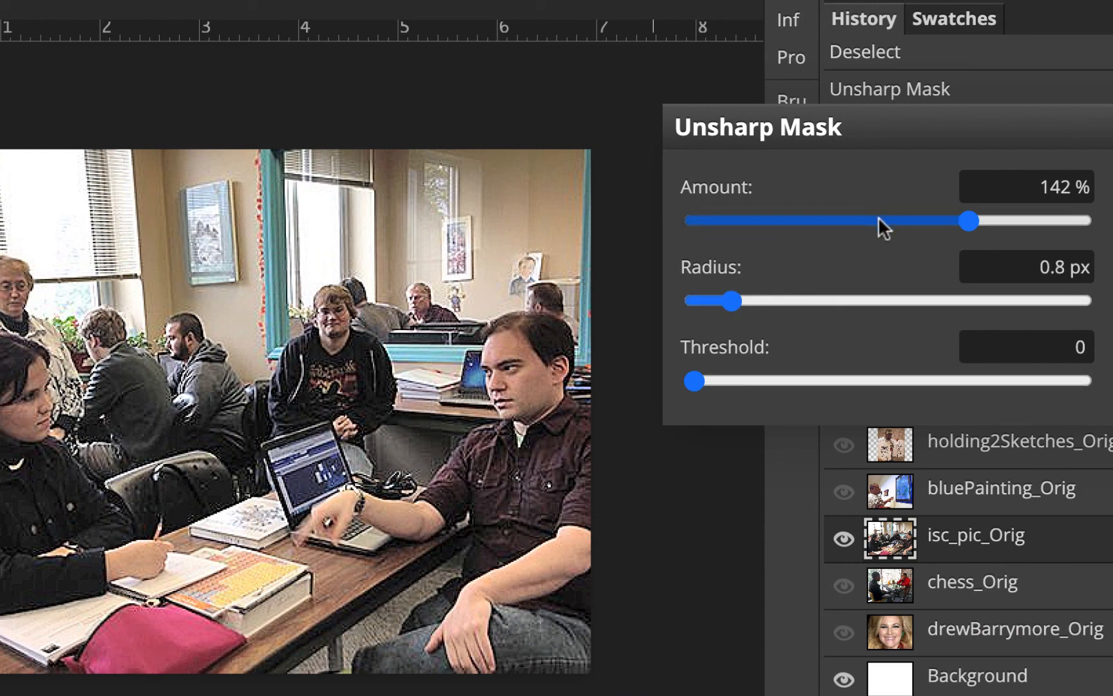
left_click_drag(967, 219, 772, 225)
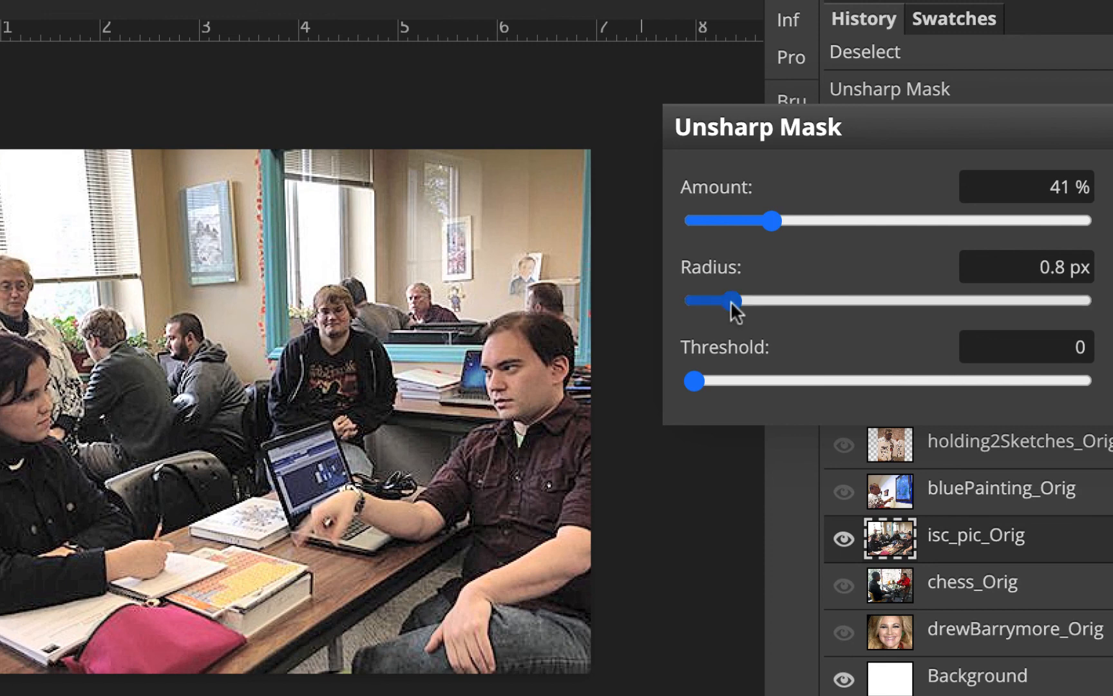
left_click_drag(730, 302, 722, 305)
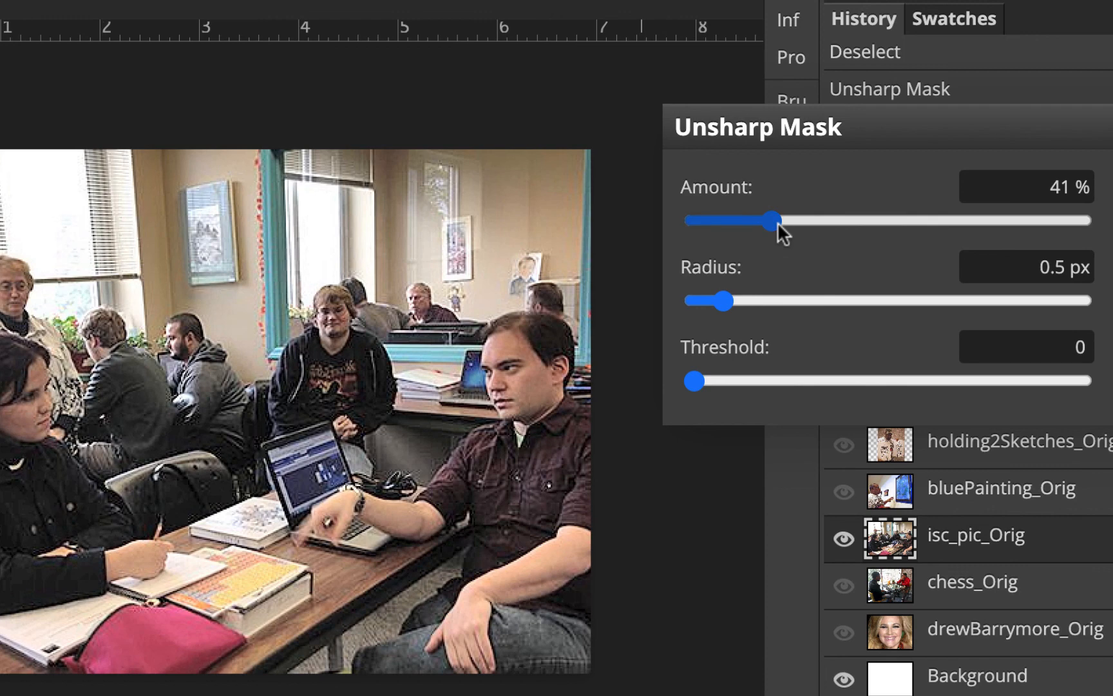
key("Return")
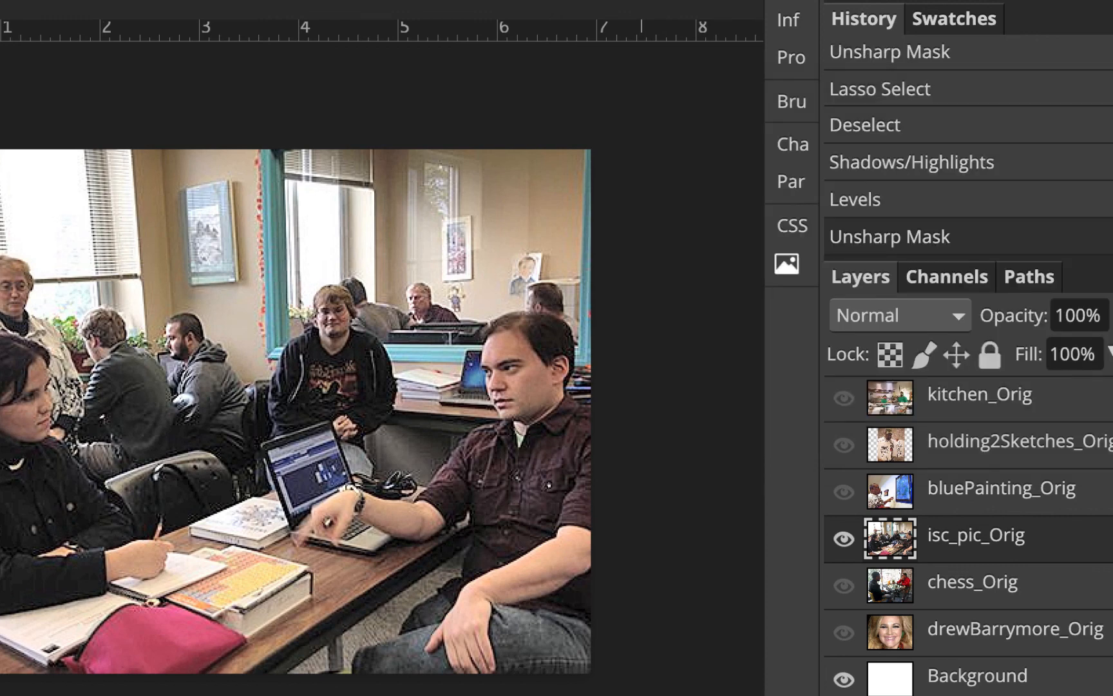
Step between History states to compare the original photo with its adjusted, sharpened version.
left_click(1035, 178)
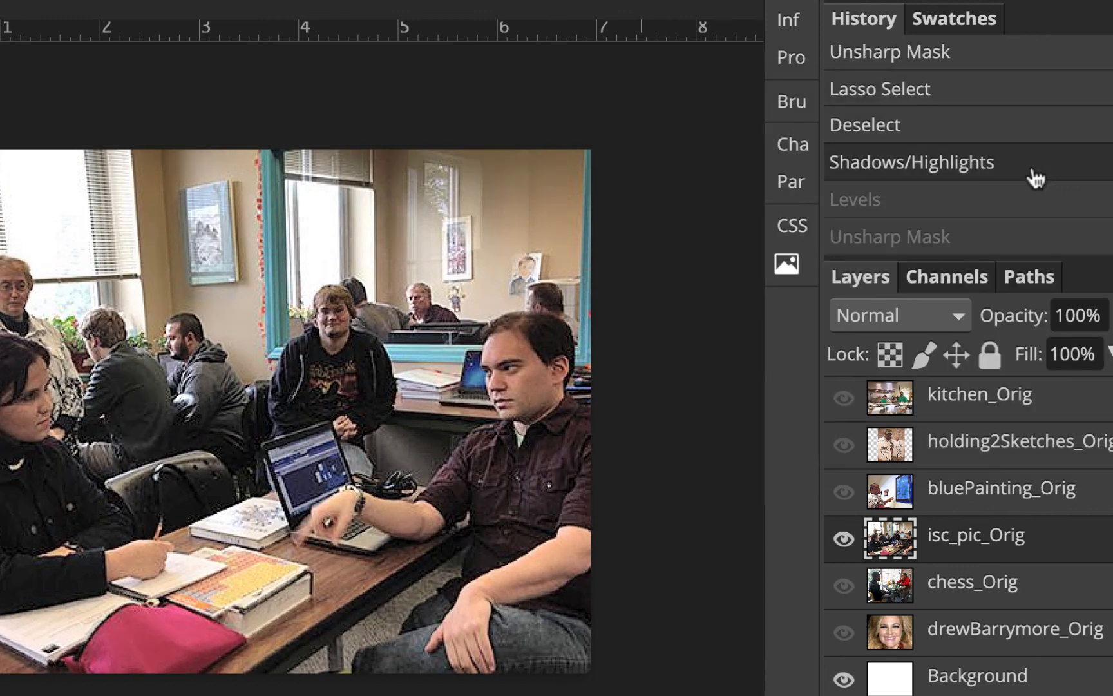
left_click(1038, 150)
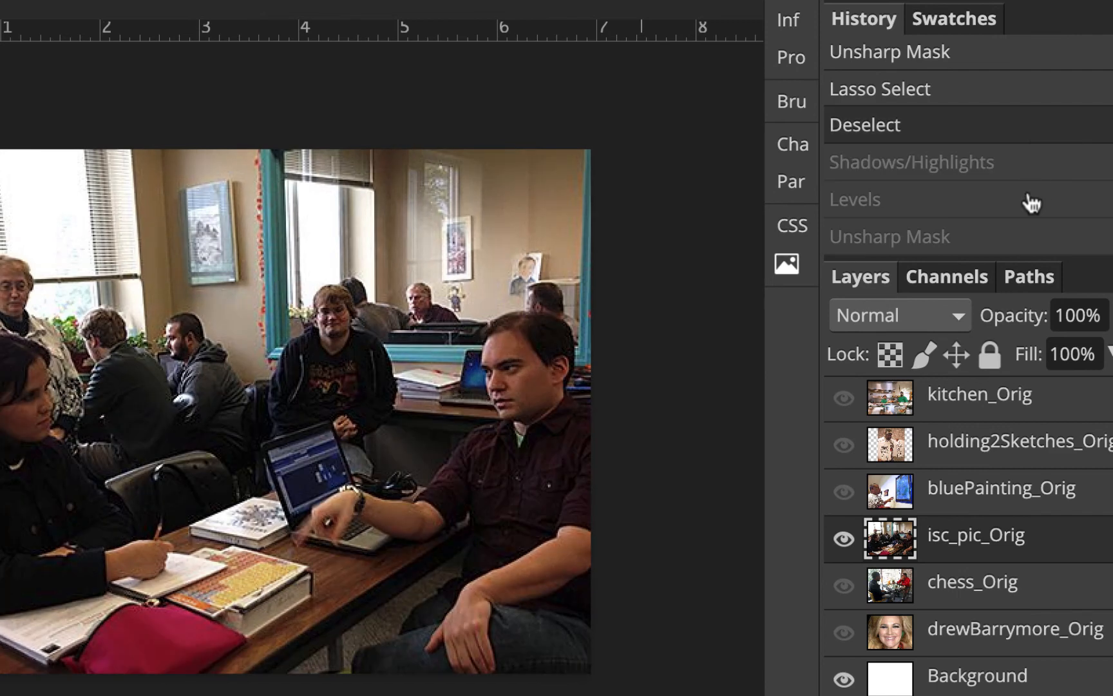
left_click(1026, 248)
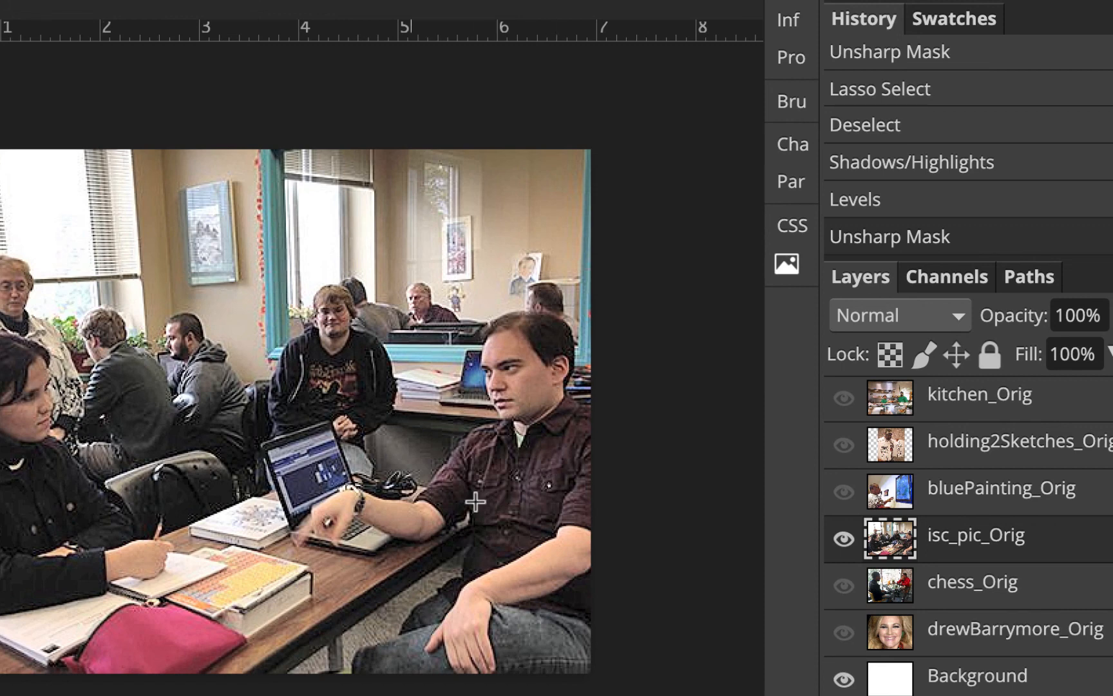
left_click(1058, 143)
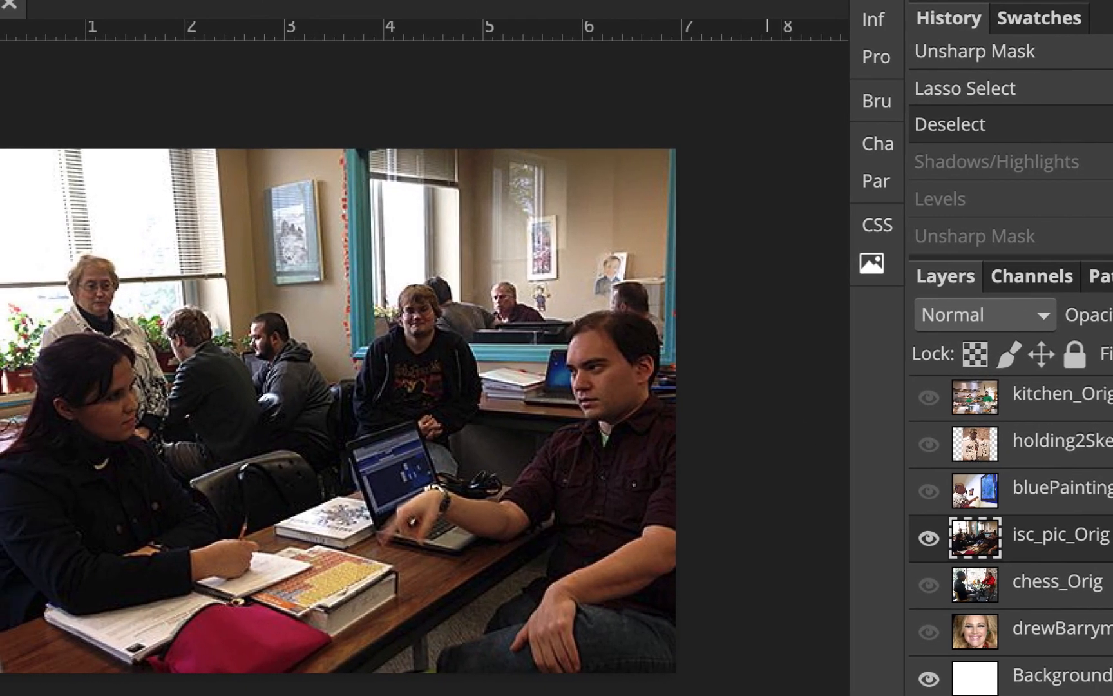
left_click(975, 236)
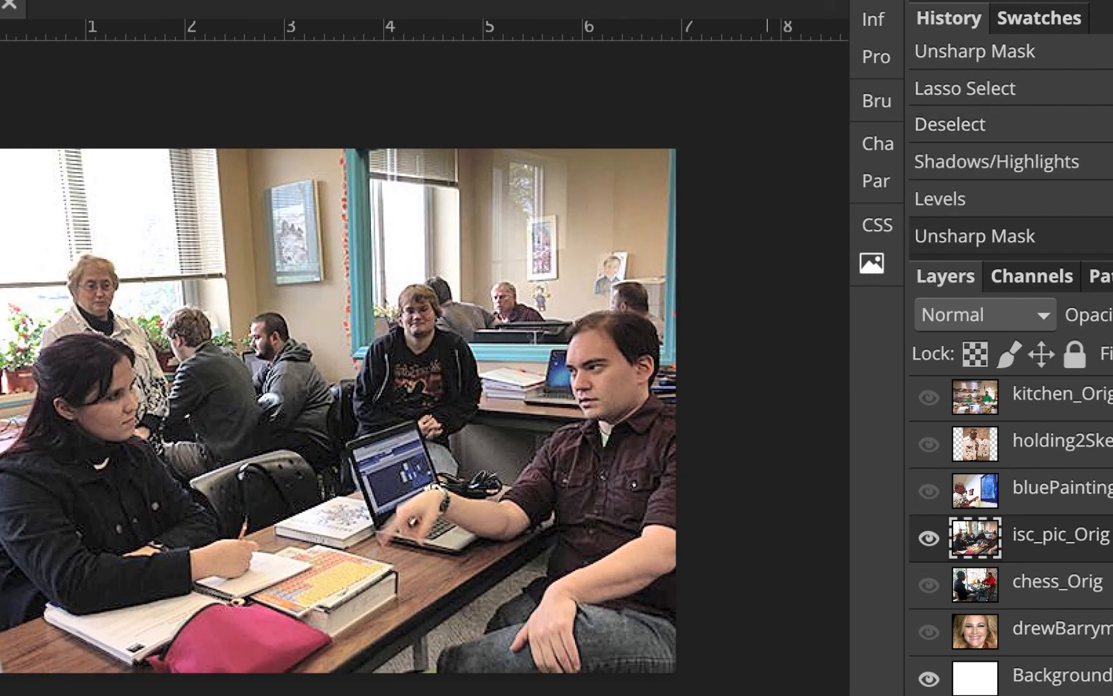
left_click(979, 125)
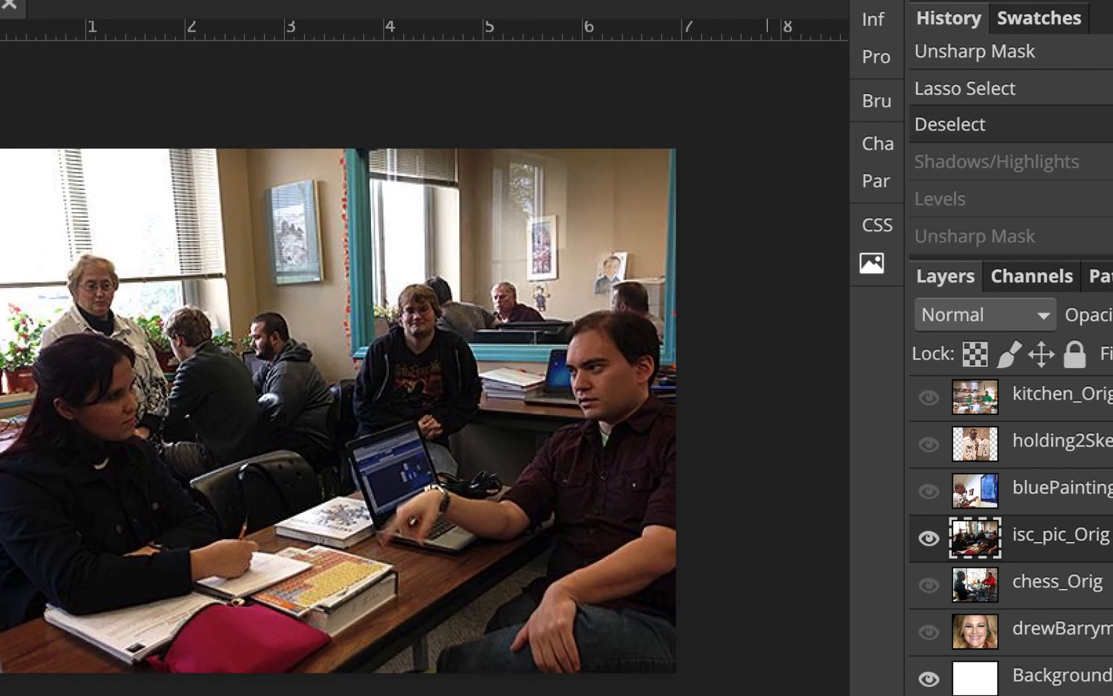
left_click(975, 236)
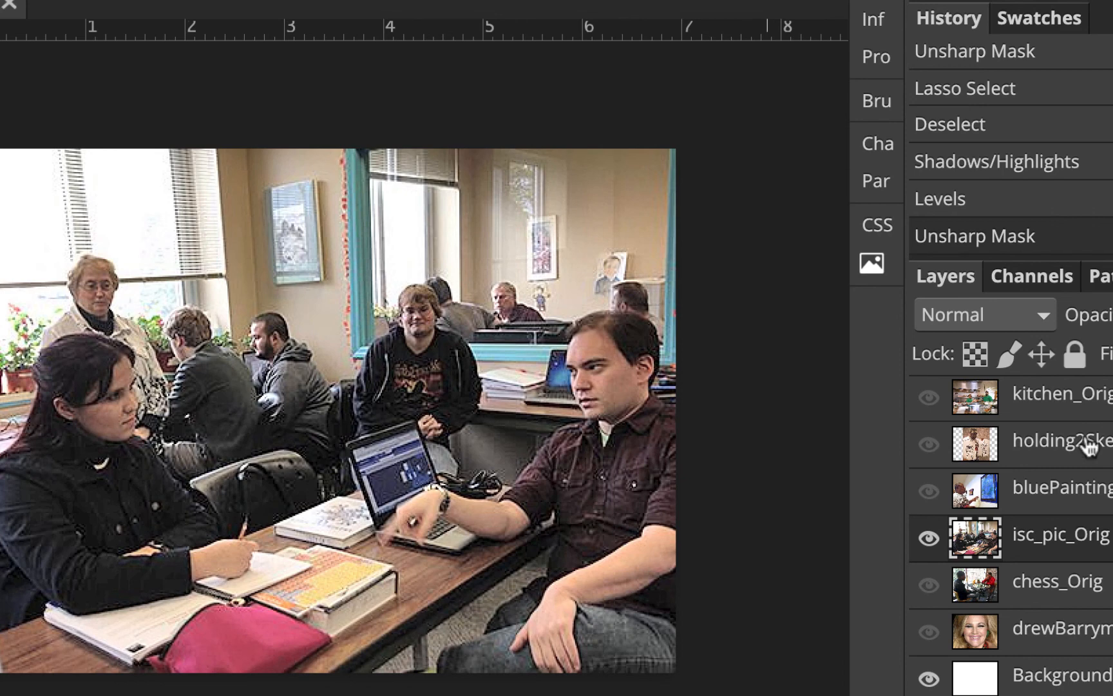
Hide isc_pic_Orig and chess_Orig, then show and select drewBarrymore_Orig and zoom in on it.
left_click(930, 540)
left_click(929, 584)
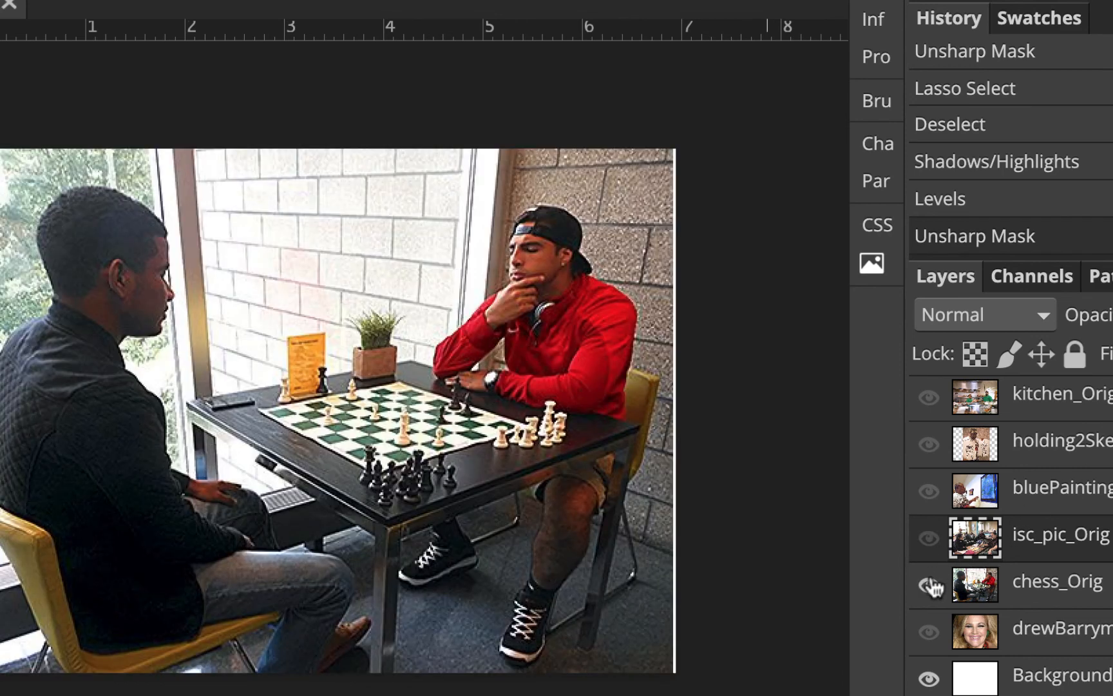
left_click(1109, 576)
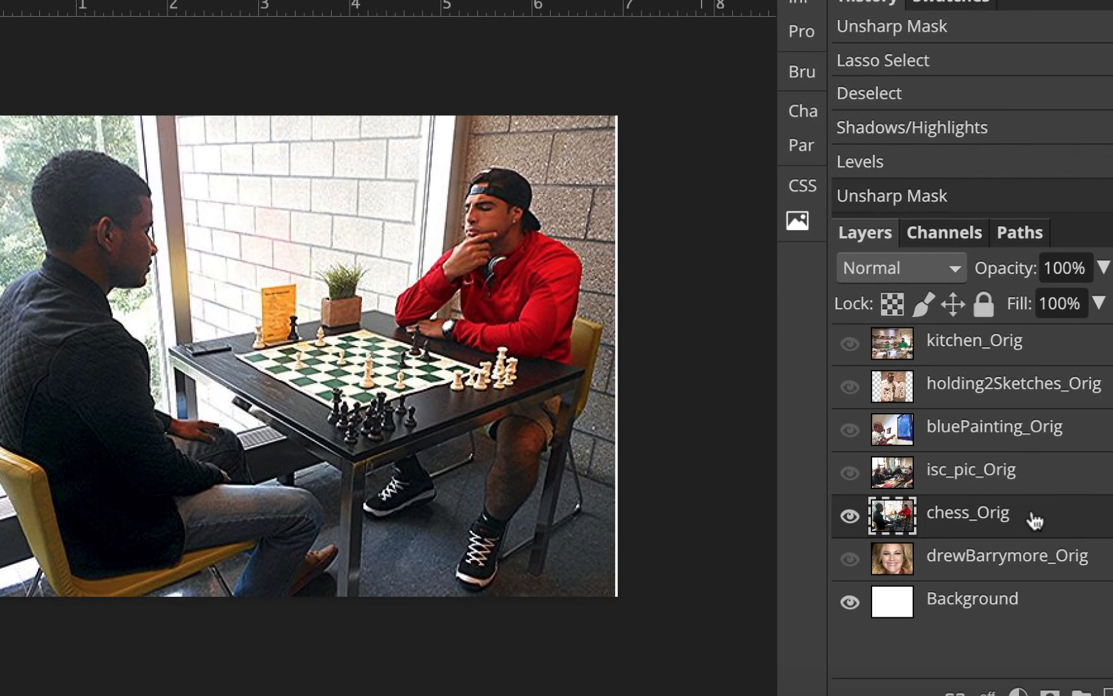
left_click(851, 516)
left_click(850, 559)
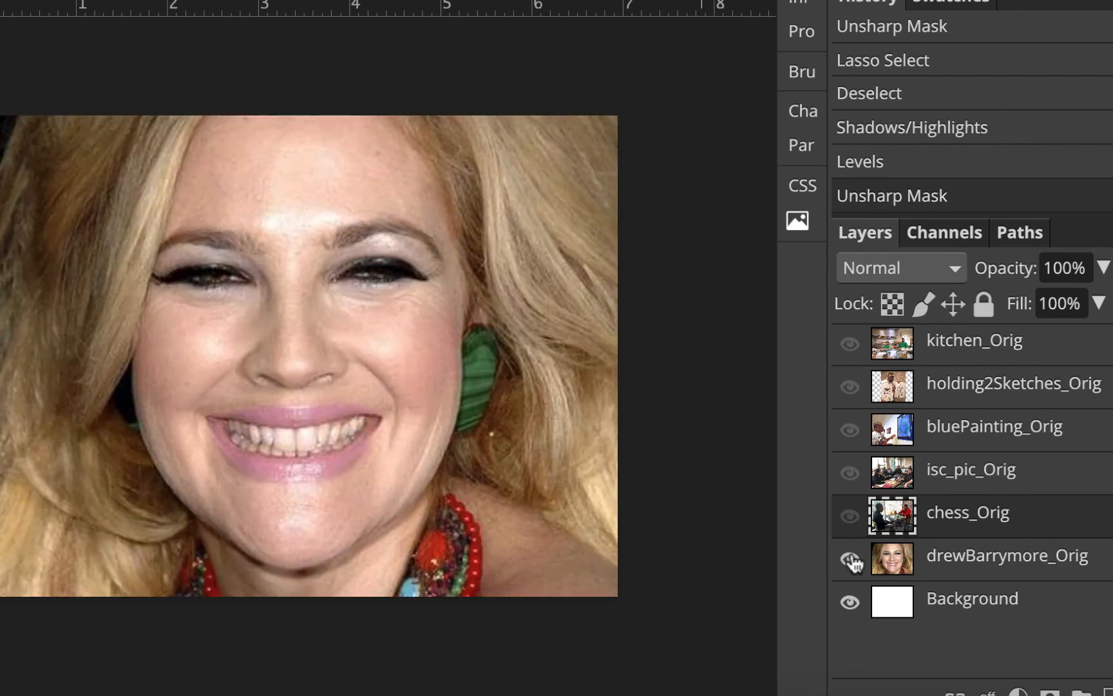
left_click(1034, 560)
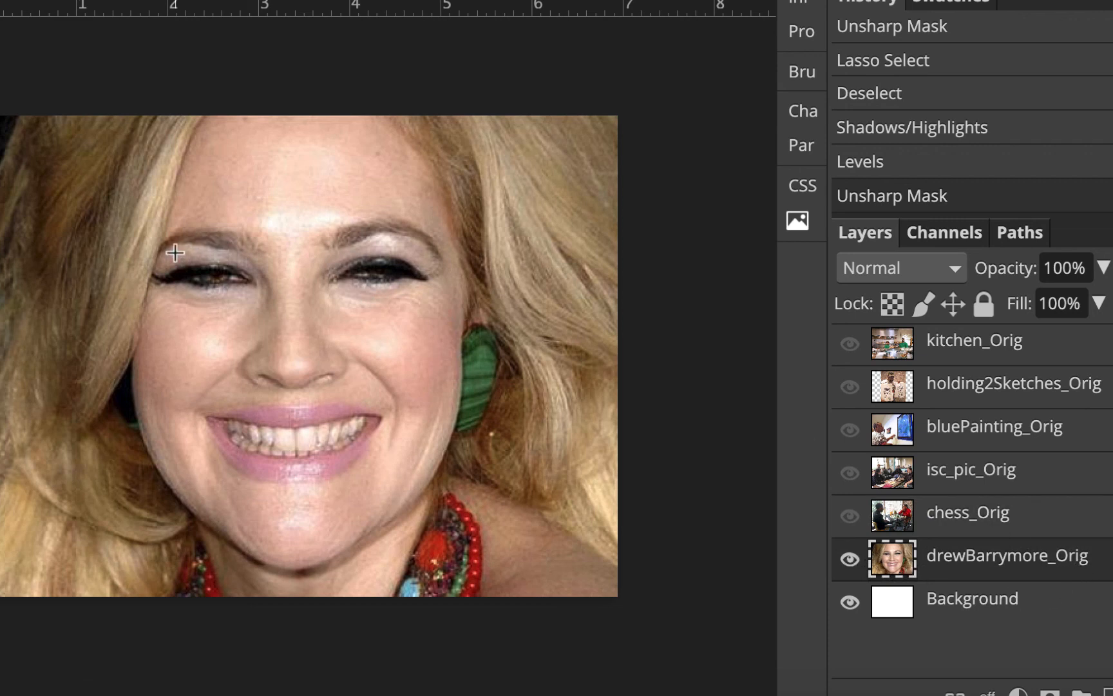
scroll(174, 251, "up", 4)
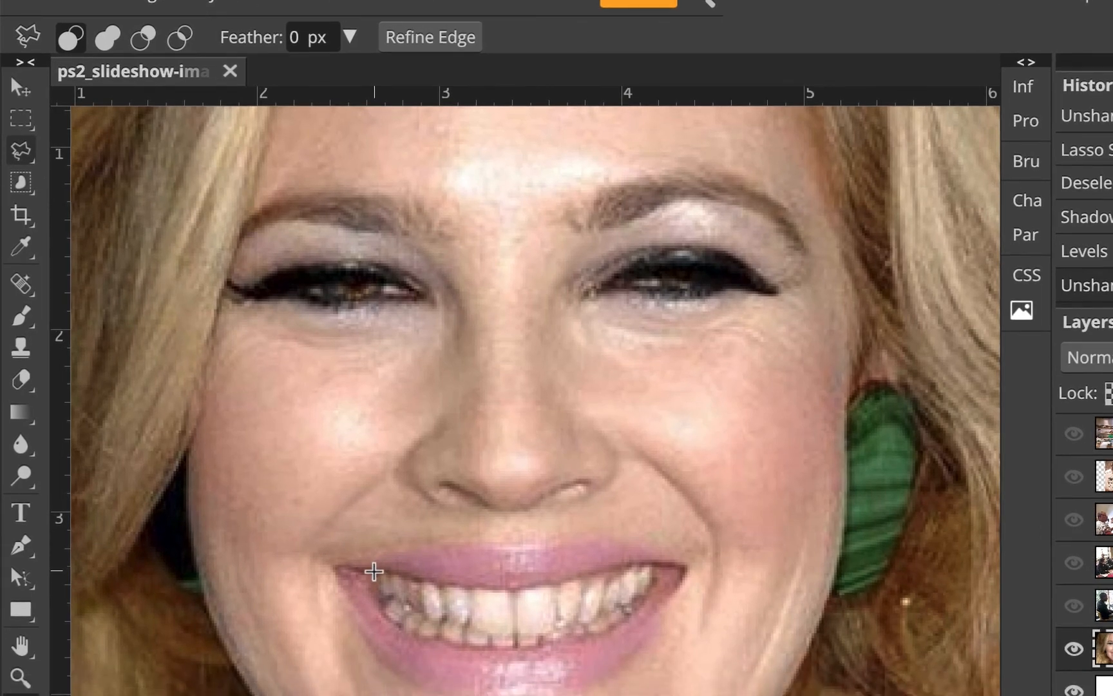
Trace a polygonal lasso outline around the portrait's teeth and close it into a selection.
left_click(376, 604)
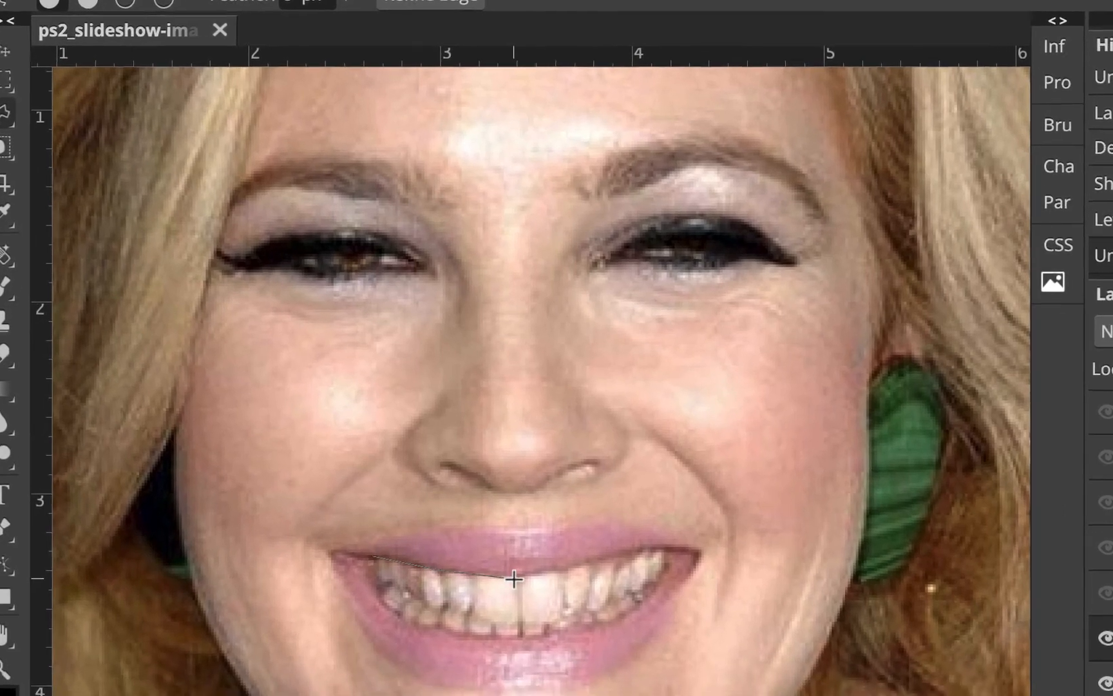
left_click(509, 592)
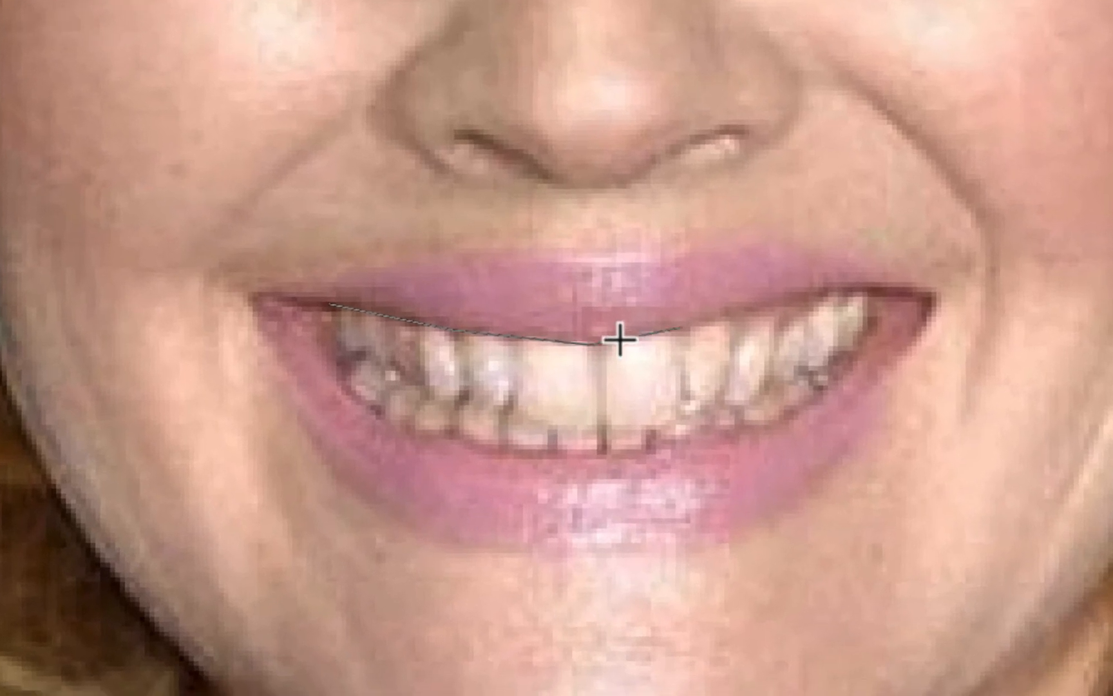
left_click(875, 296)
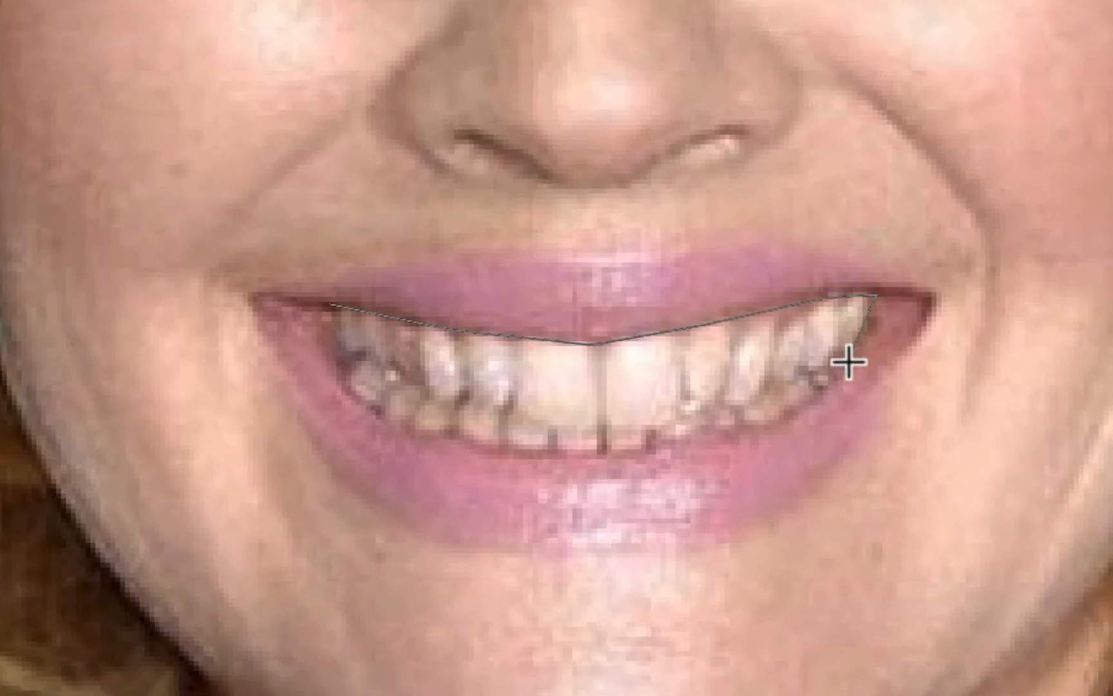
left_click(824, 387)
left_click(789, 414)
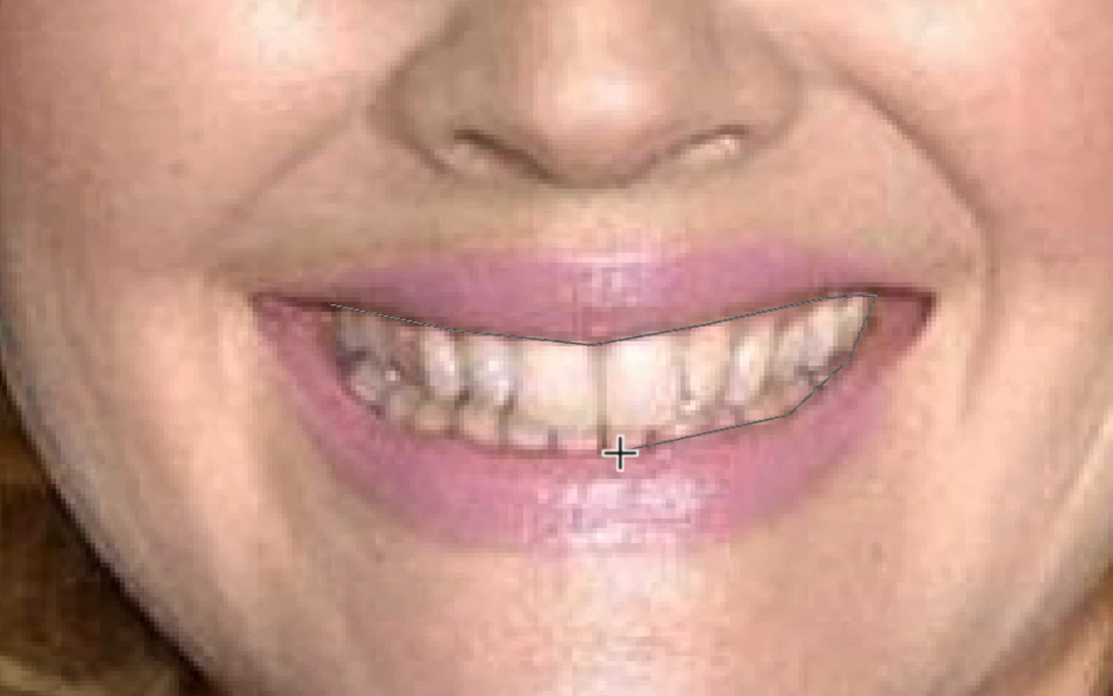
left_click(603, 450)
mouse_move(447, 436)
left_mouse_down()
mouse_move(401, 427)
mouse_move(340, 377)
mouse_move(346, 395)
mouse_move(337, 297)
left_mouse_up()
left_click(336, 295)
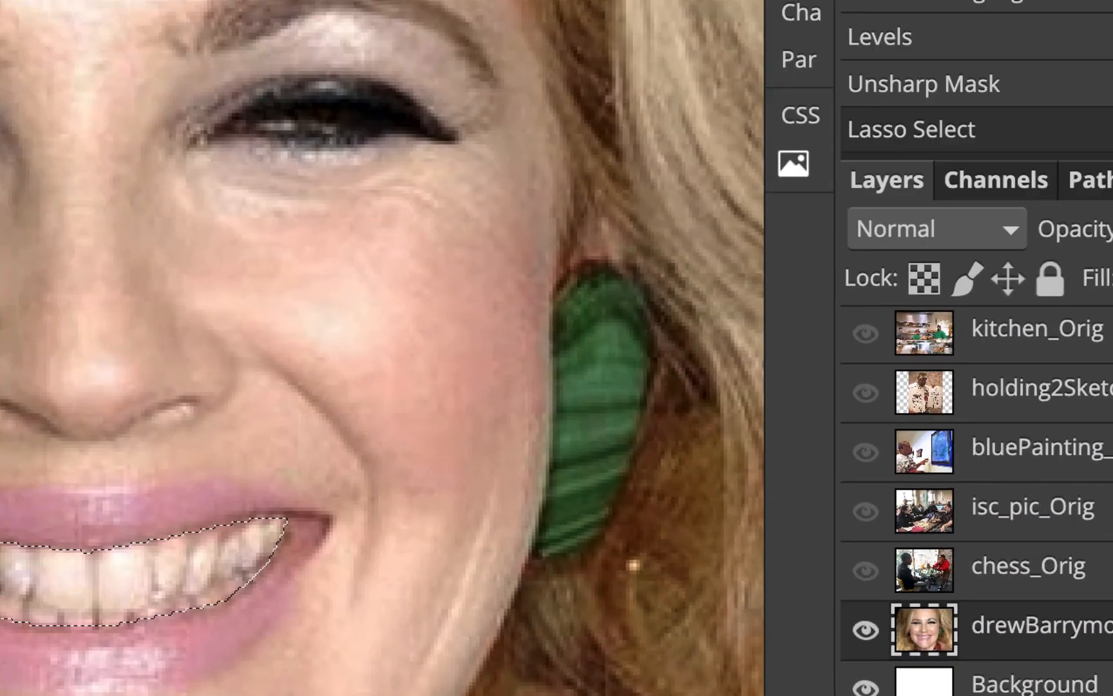
left_click(147, 70)
mouse_move(219, 109)
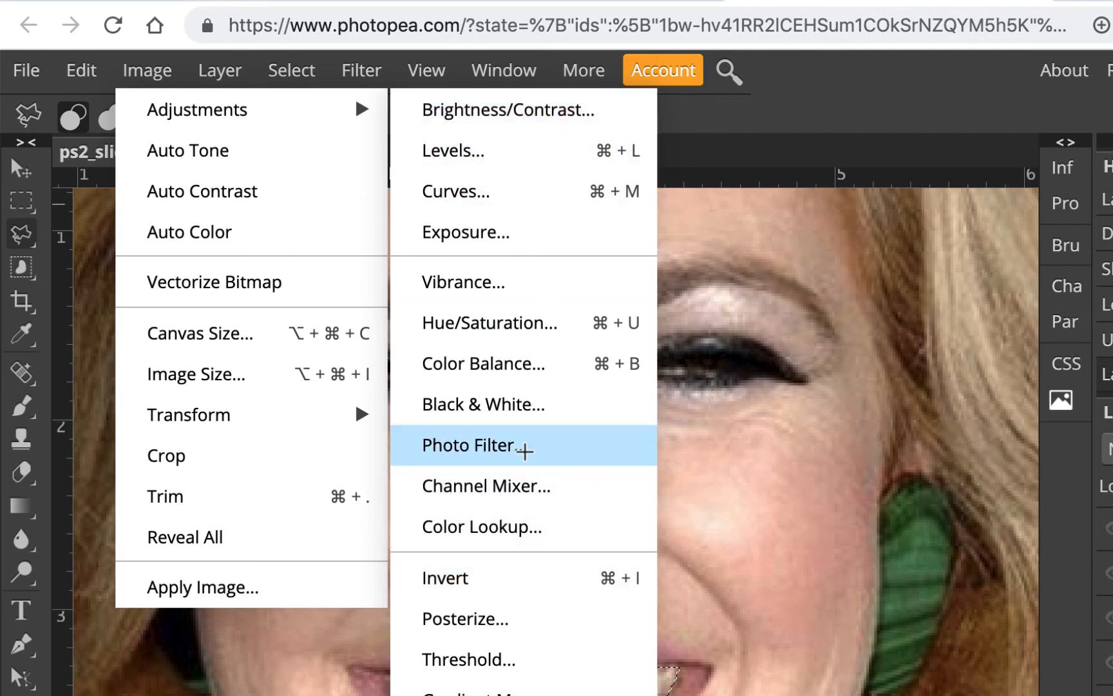
Apply a pure blue Photo Filter at about 12% density to the selected teeth.
left_click(521, 445)
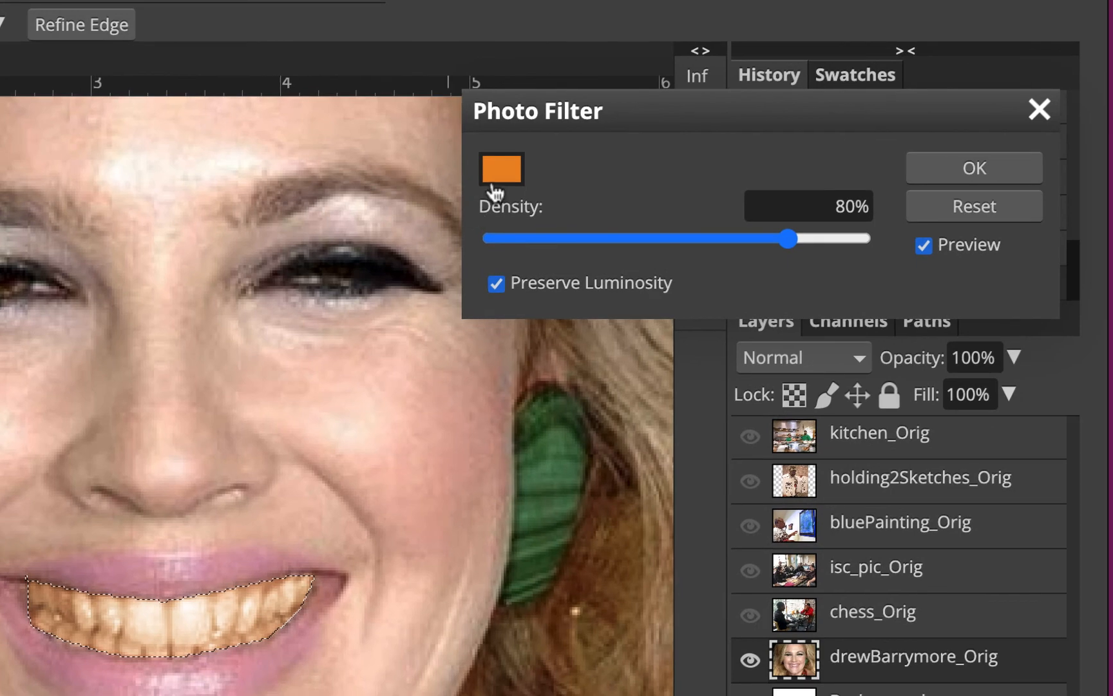
left_click(502, 170)
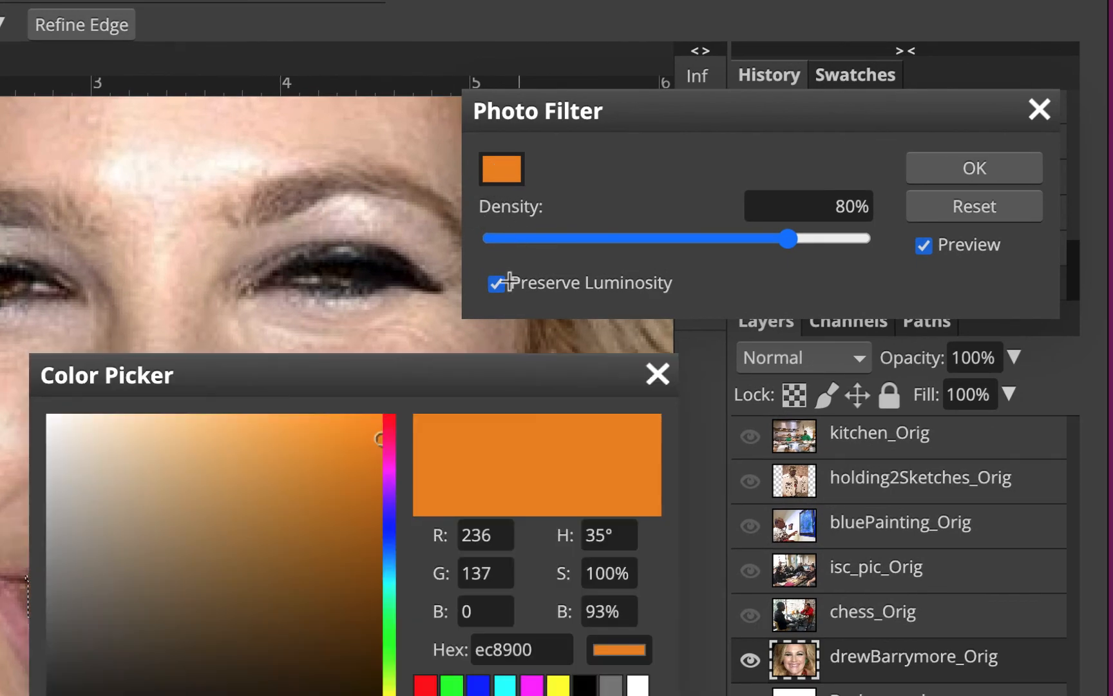
left_click(478, 688)
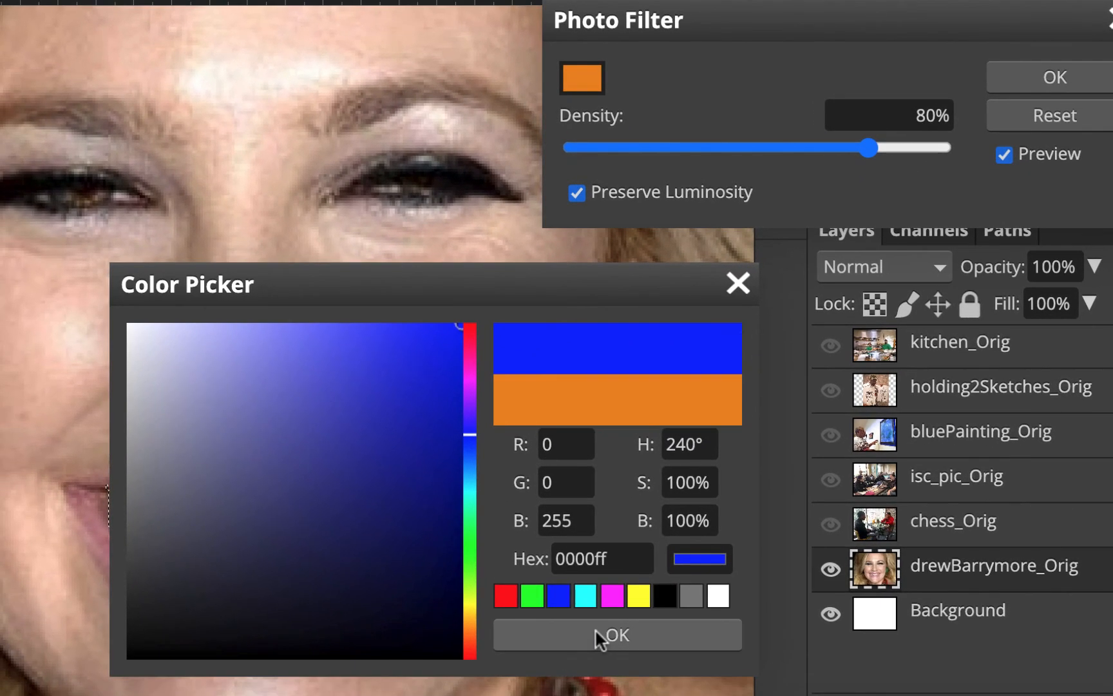
left_click(596, 631)
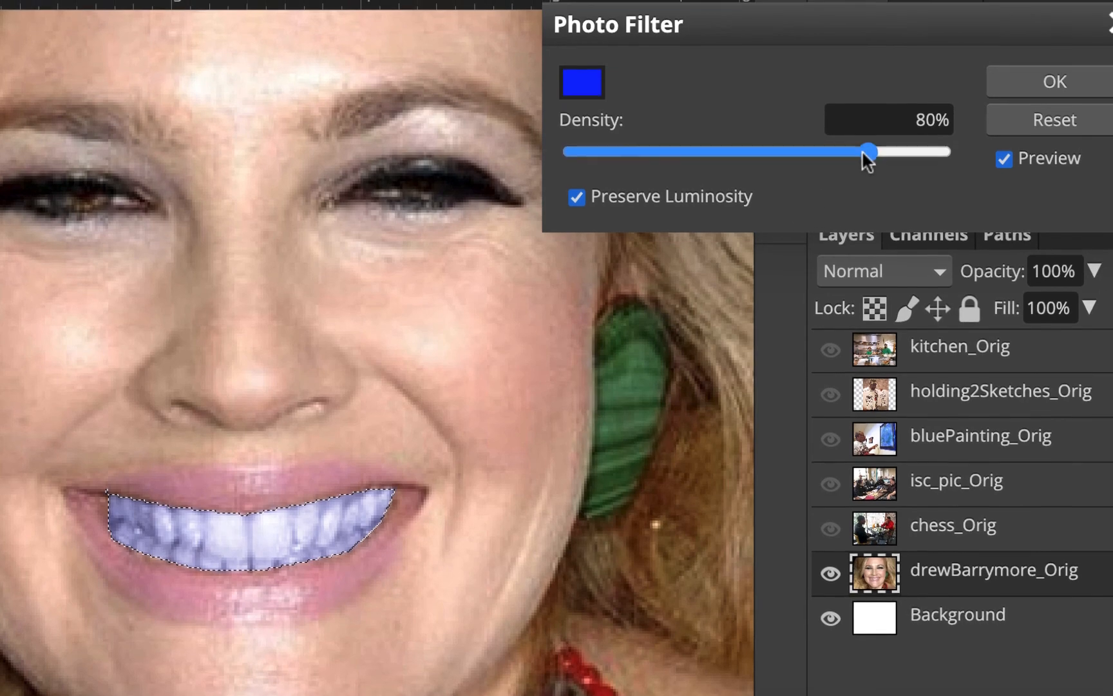
left_click_drag(862, 152, 572, 171)
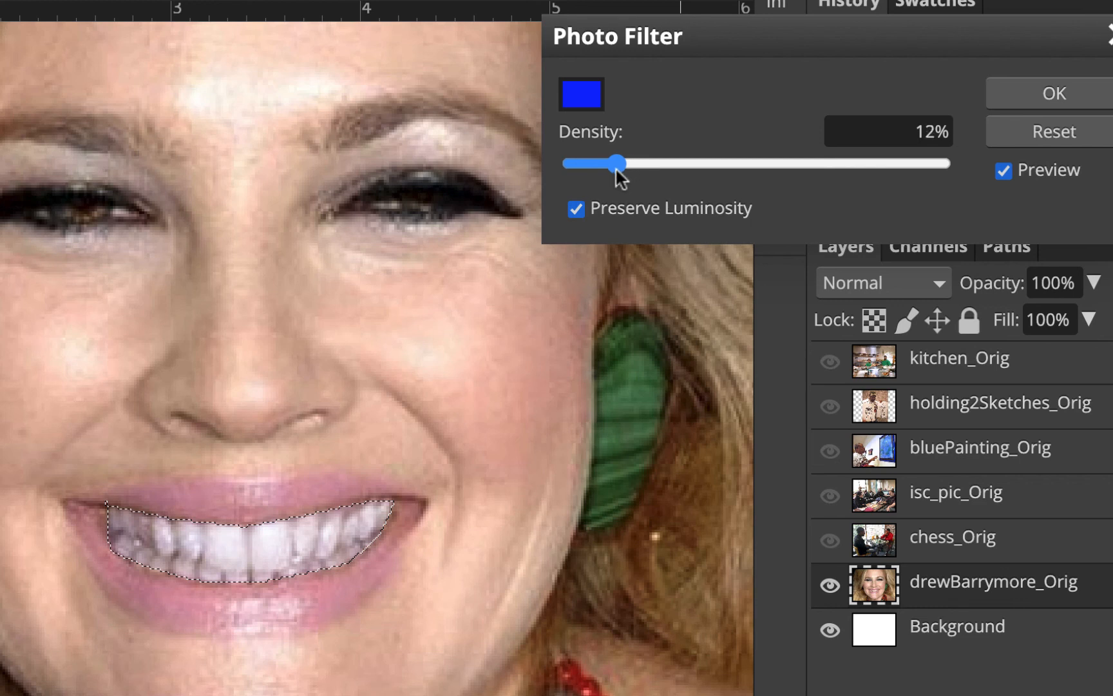
left_click_drag(618, 165, 618, 165)
left_click(1023, 95)
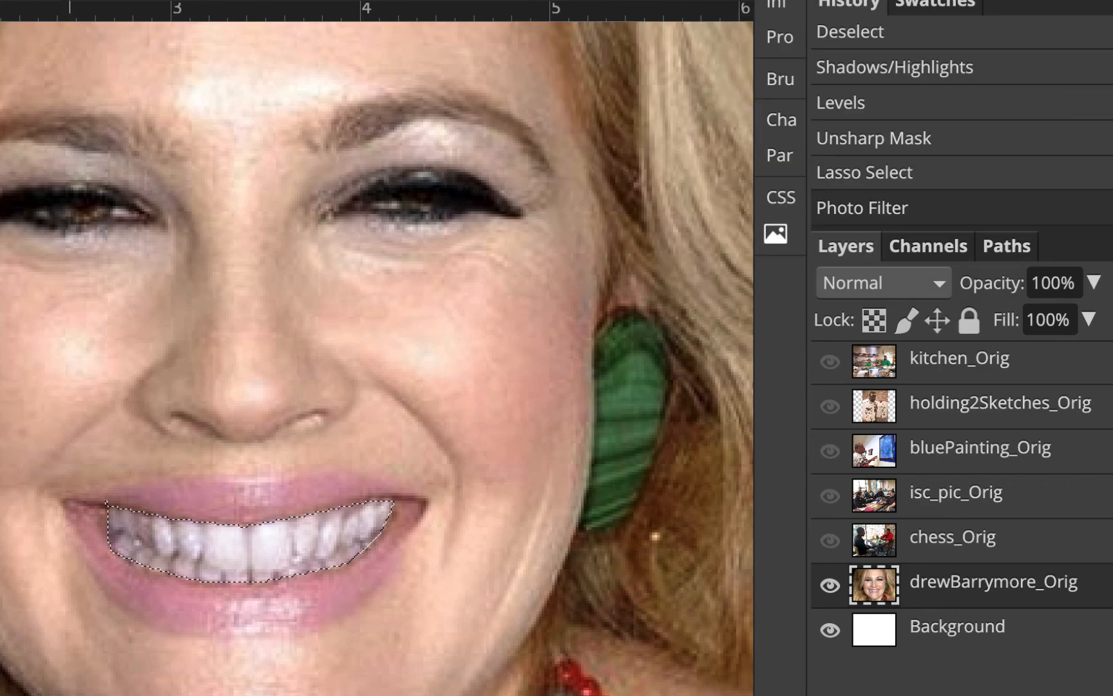
left_click(51, 25)
Apply Levels with input black point 12 and white point 244 to the teeth, then deselect.
mouse_move(119, 66)
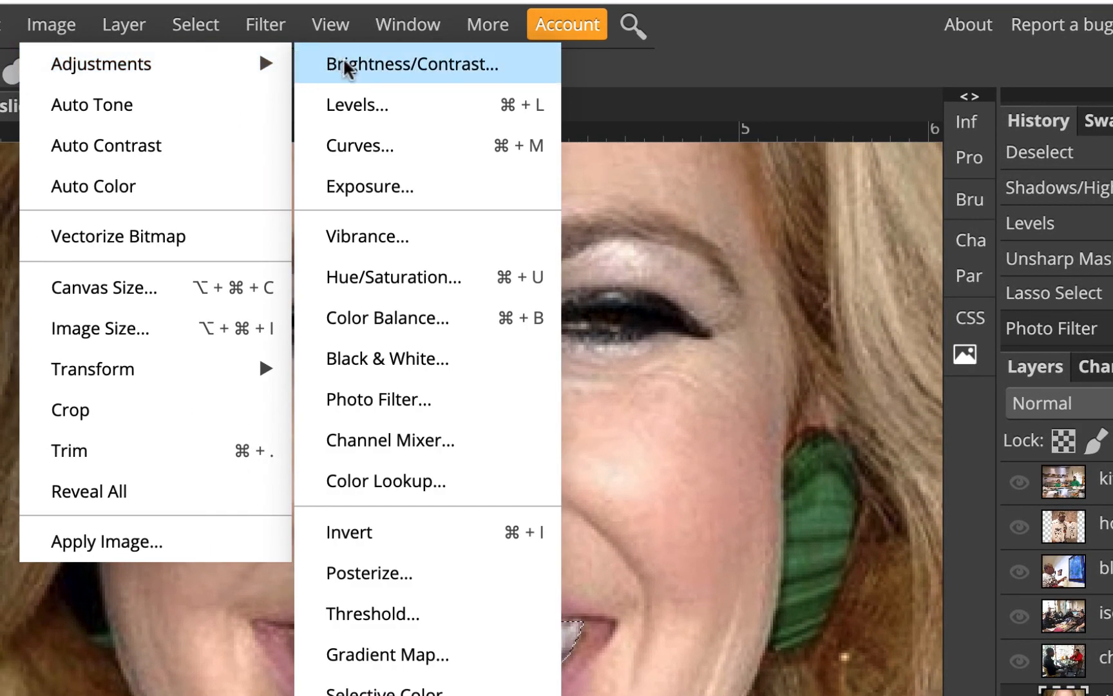
left_click(363, 103)
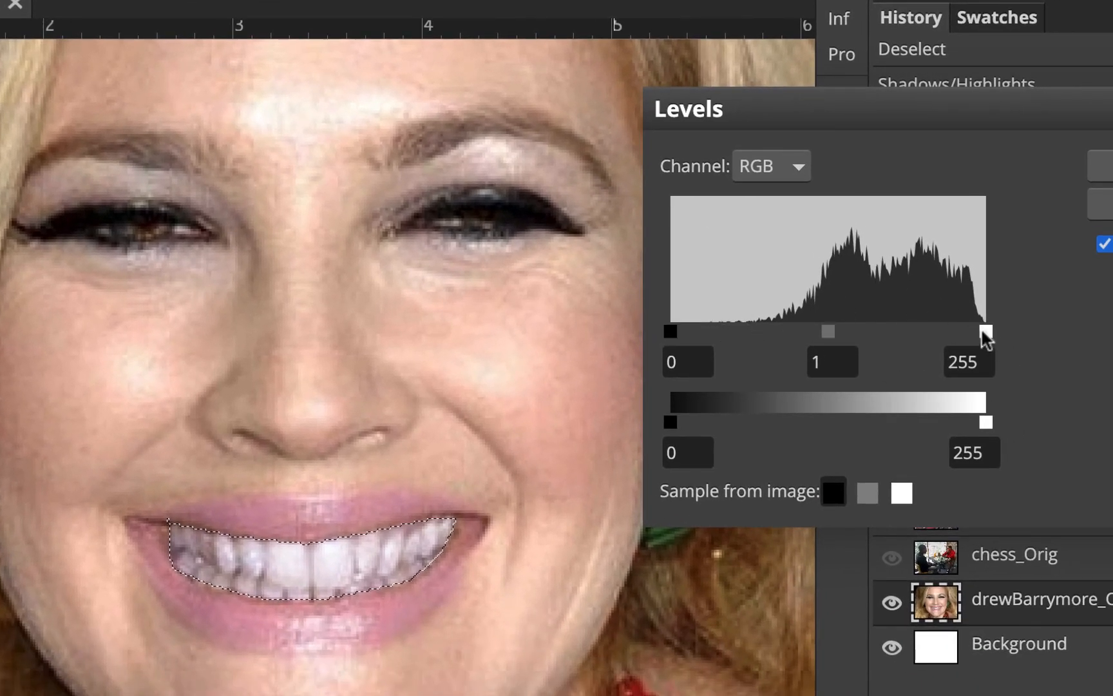
mouse_move(986, 335)
left_mouse_down()
mouse_move(937, 353)
mouse_move(989, 333)
mouse_move(979, 336)
left_mouse_up()
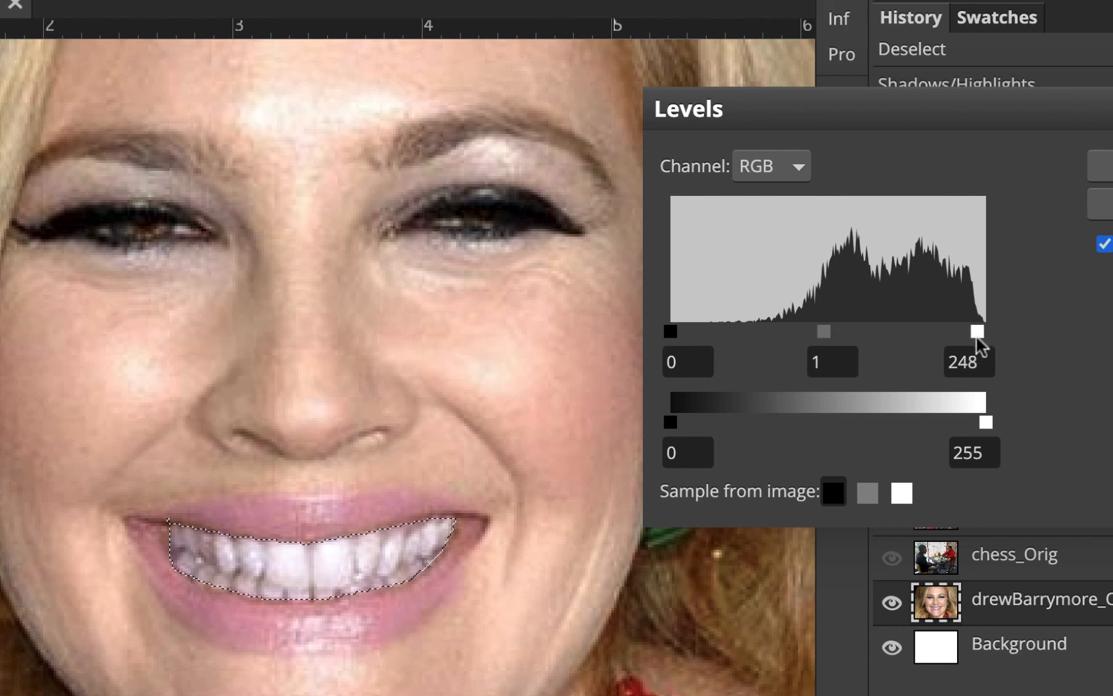
left_click(1103, 244)
left_click(1103, 244)
left_click_drag(973, 326, 971, 328)
mouse_move(671, 330)
left_mouse_down()
mouse_move(779, 331)
mouse_move(671, 332)
mouse_move(685, 336)
left_mouse_up()
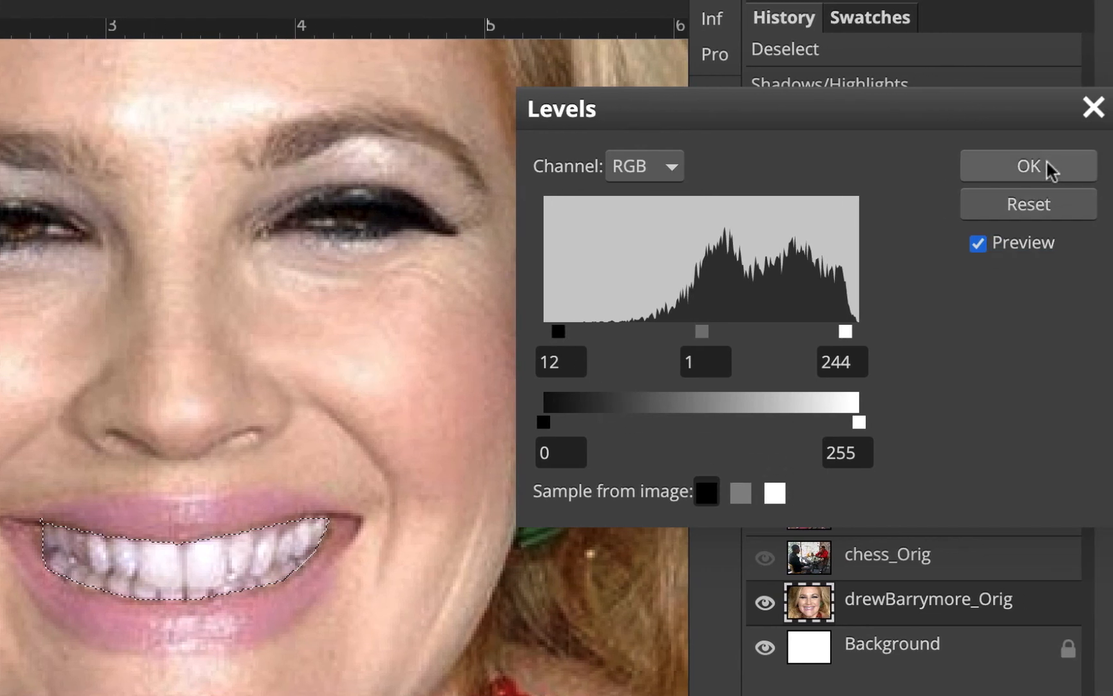
left_click(1047, 161)
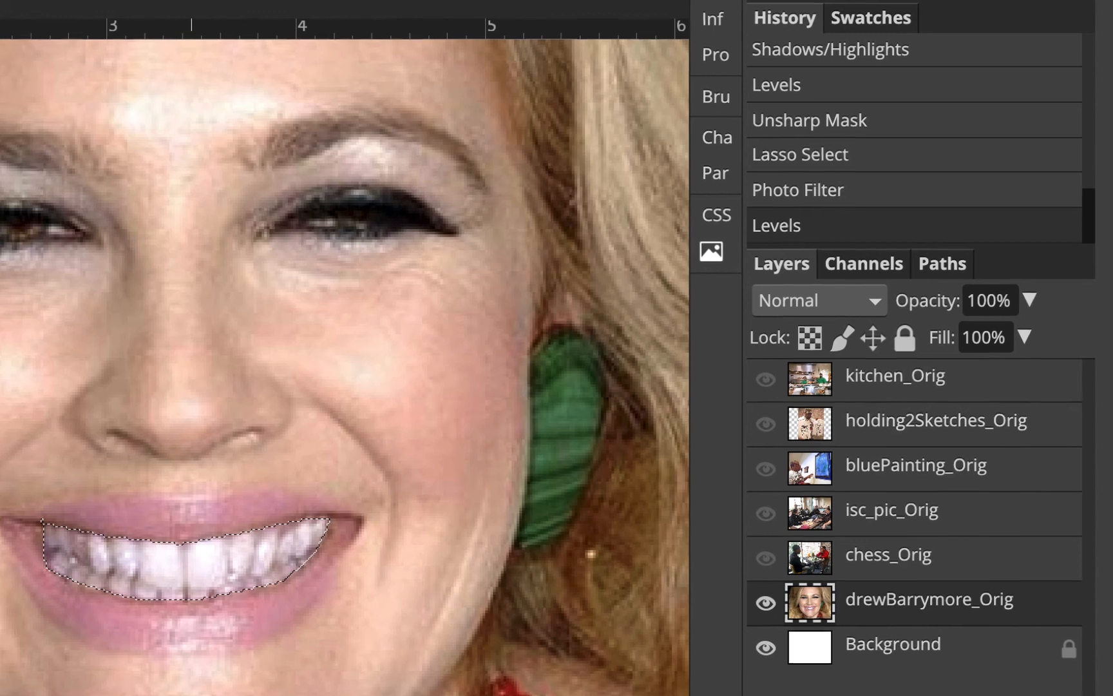
left_click(0, 0)
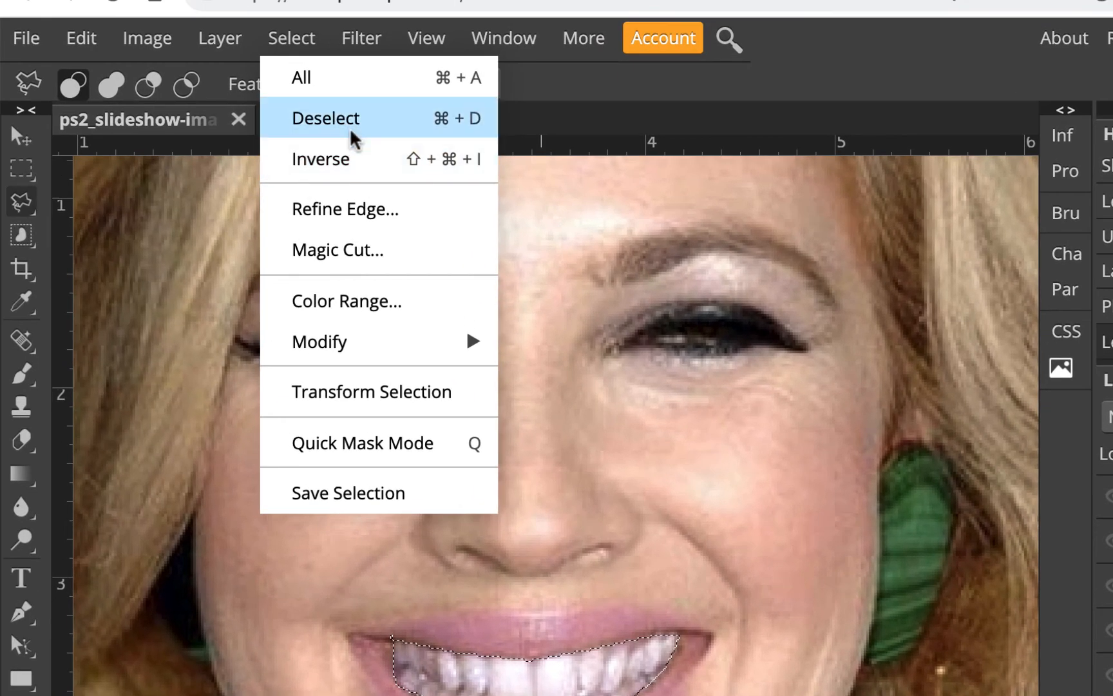
left_click(353, 135)
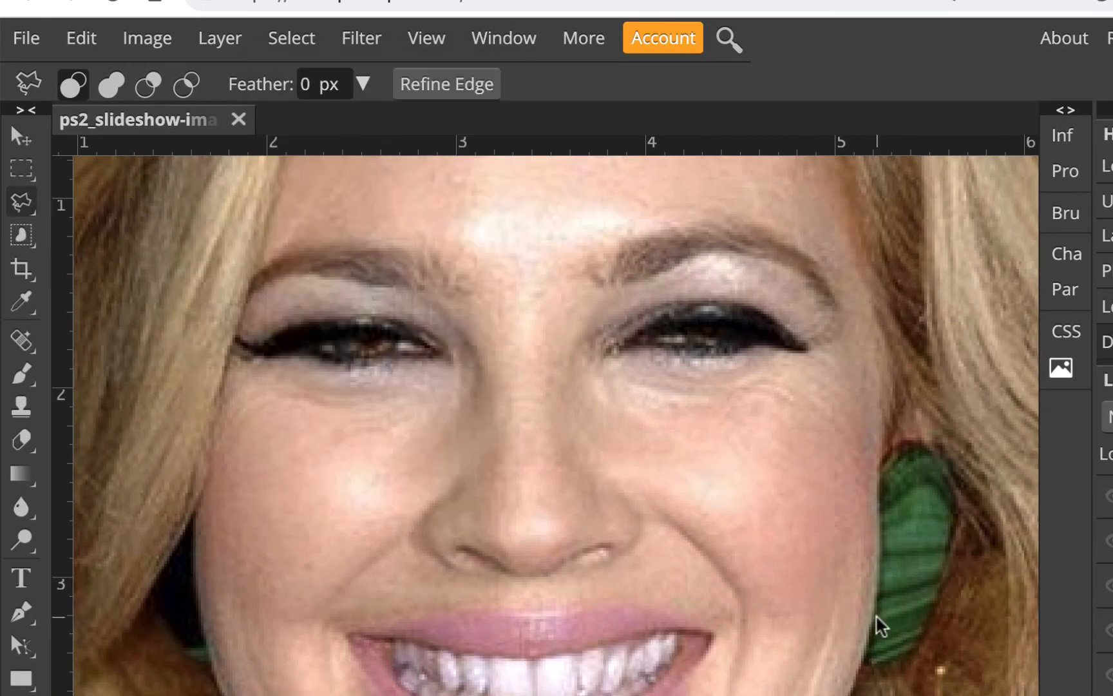
Sharpen the whole portrait with Unsharp Mask at 44% amount, 0.5 px radius and 0 threshold.
key("ctrl+minus")
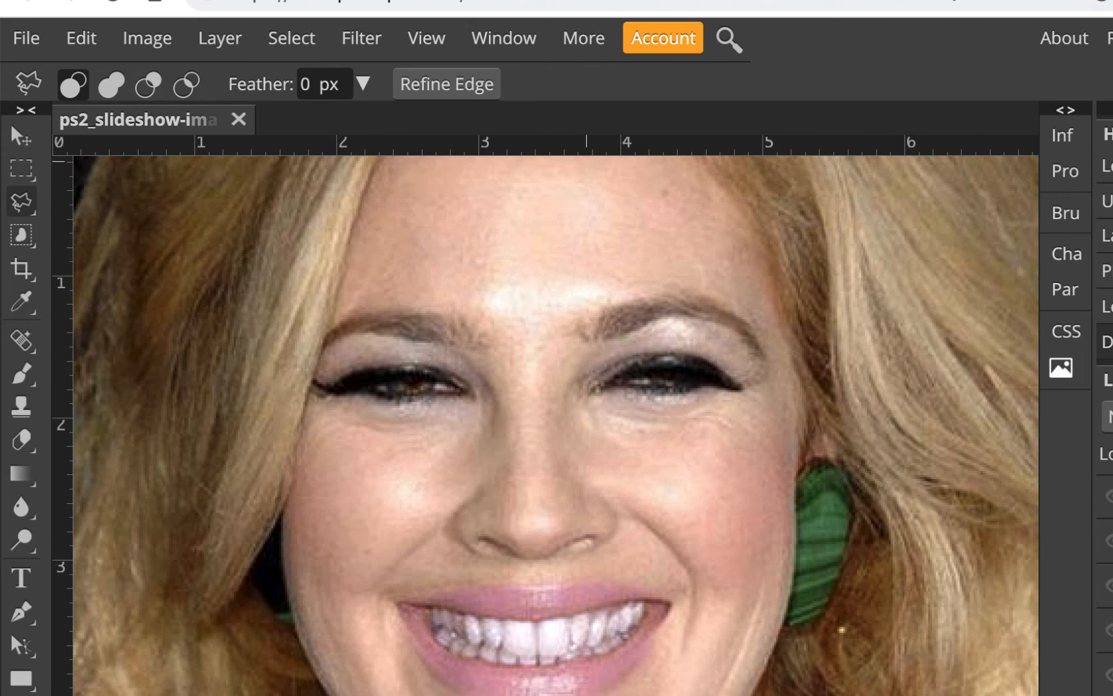
left_click(347, 45)
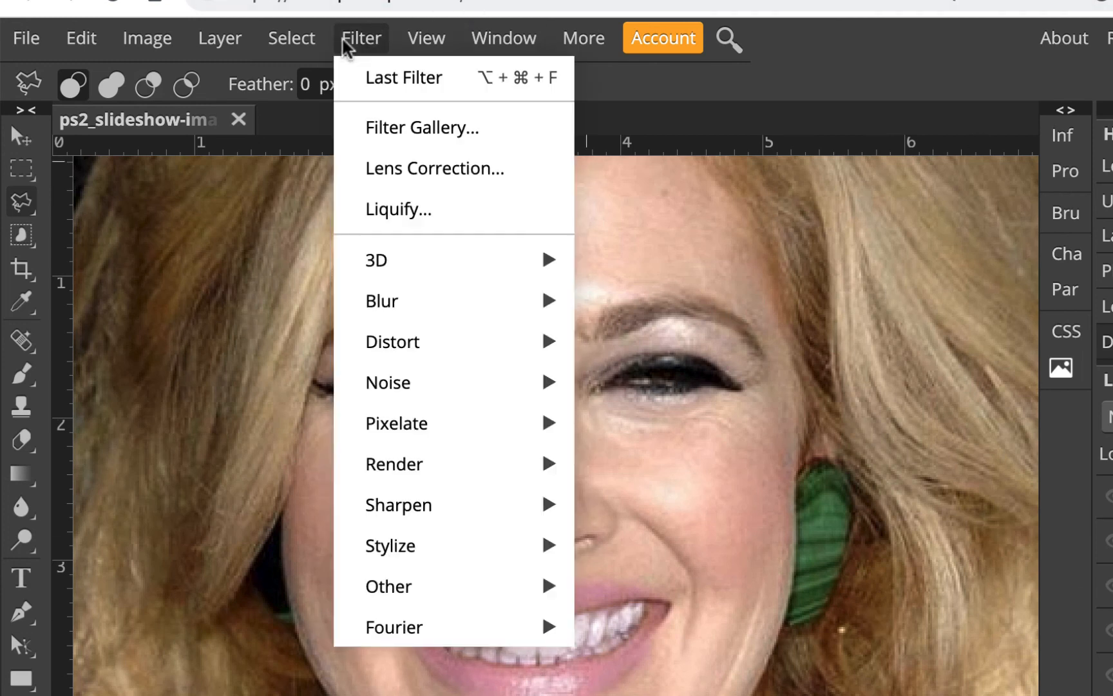
mouse_move(406, 512)
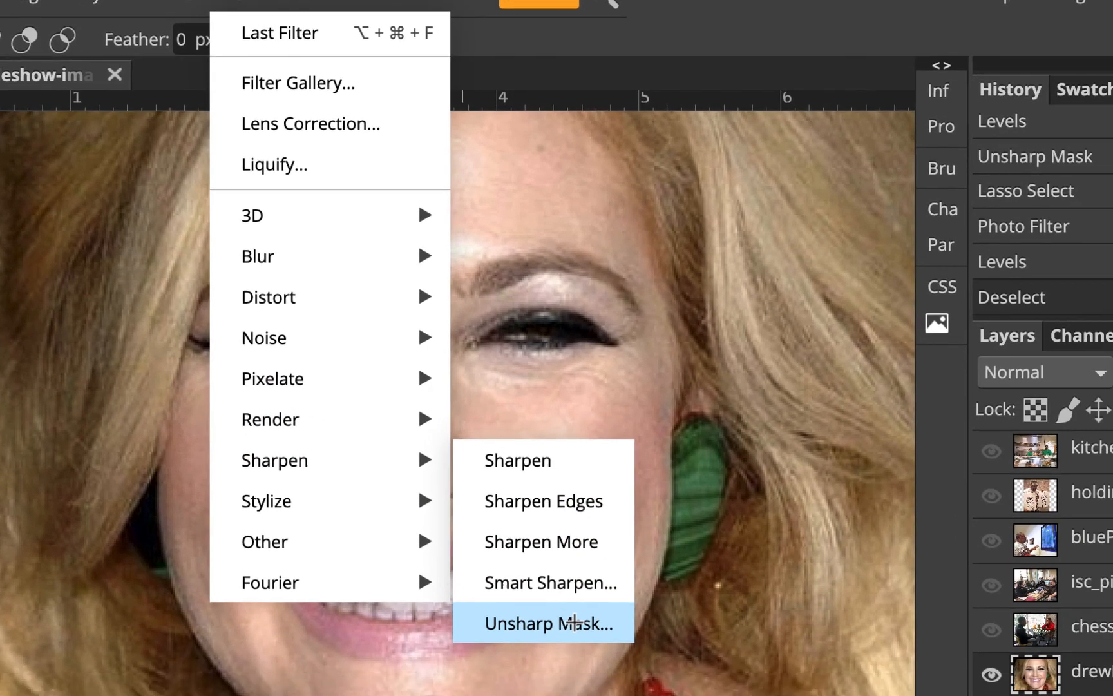
left_click(698, 666)
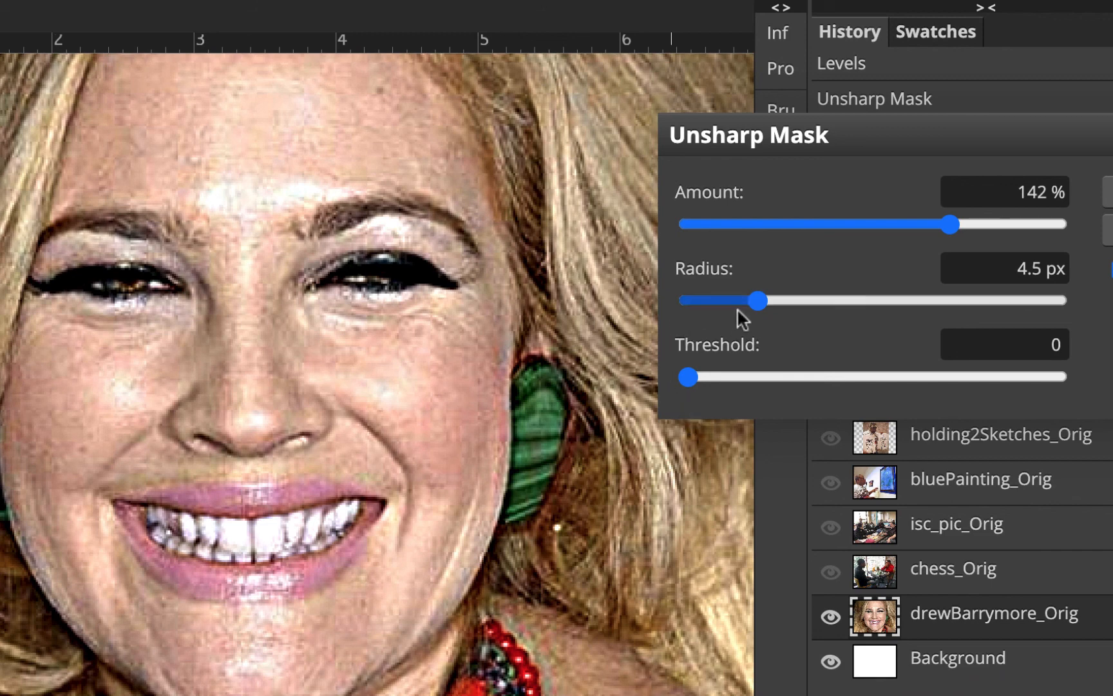
left_click_drag(753, 300, 711, 309)
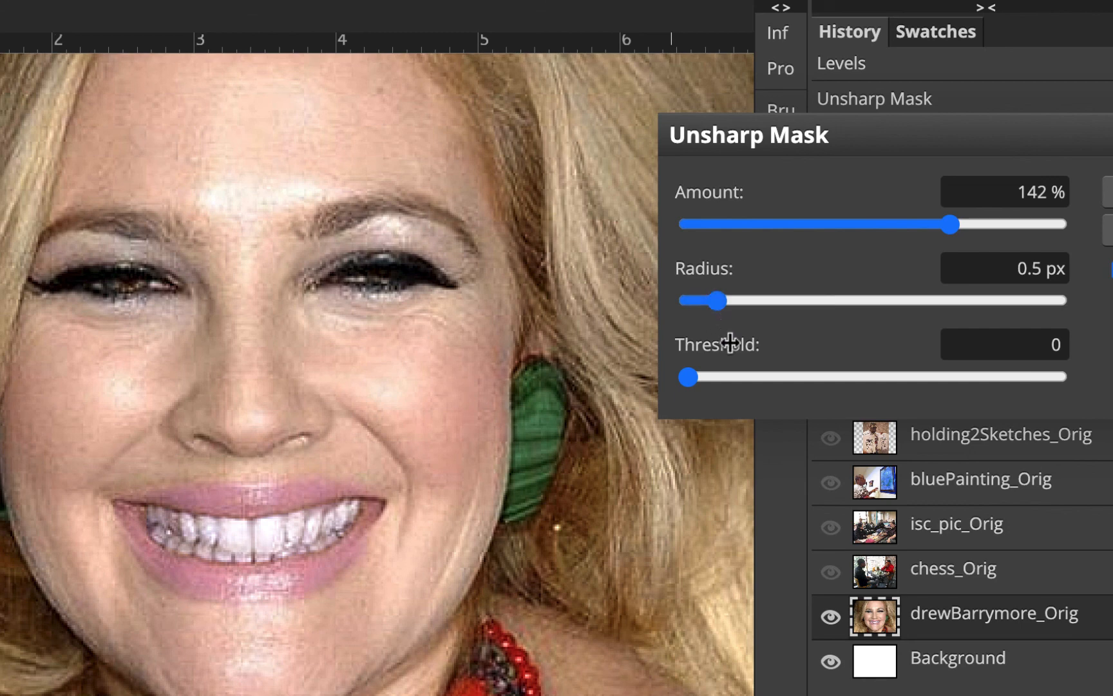
left_click_drag(950, 227, 766, 232)
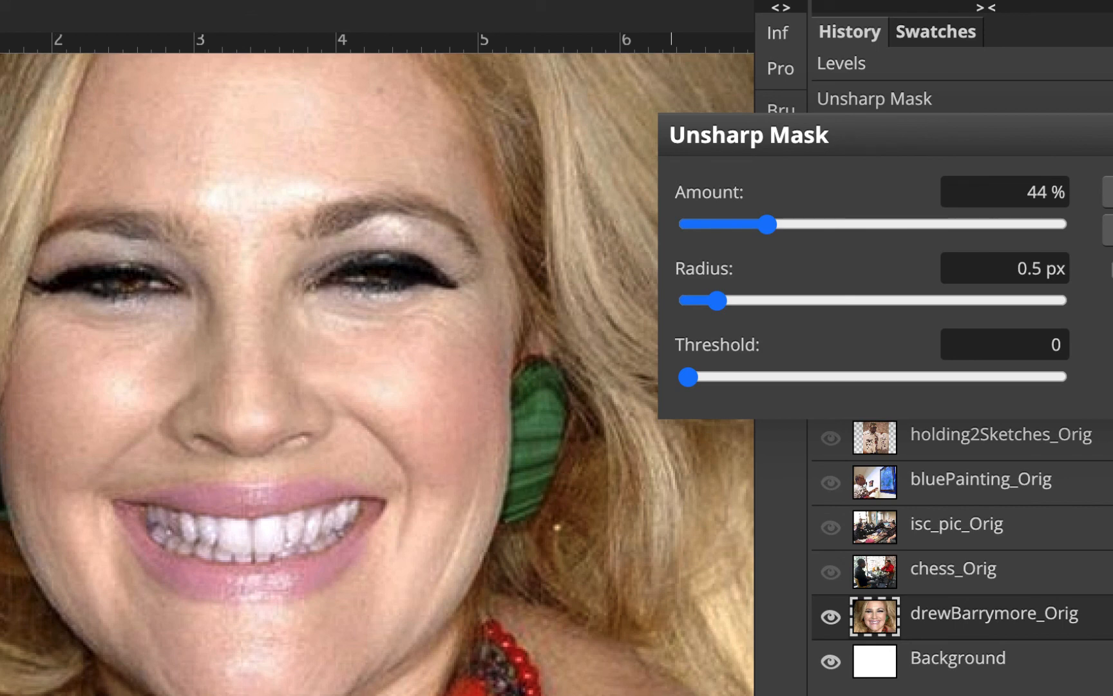
key("Return")
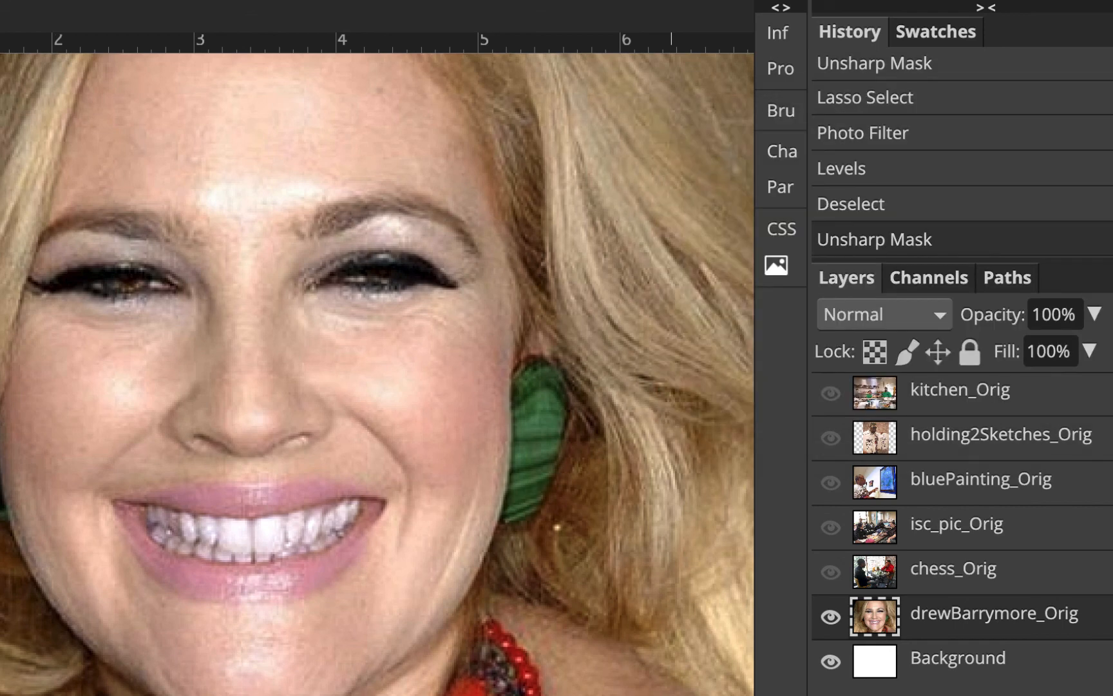
Hide drewBarrymore_Orig, show and select chess_Orig, and scroll around the chess photo.
left_click(831, 619)
left_click(831, 572)
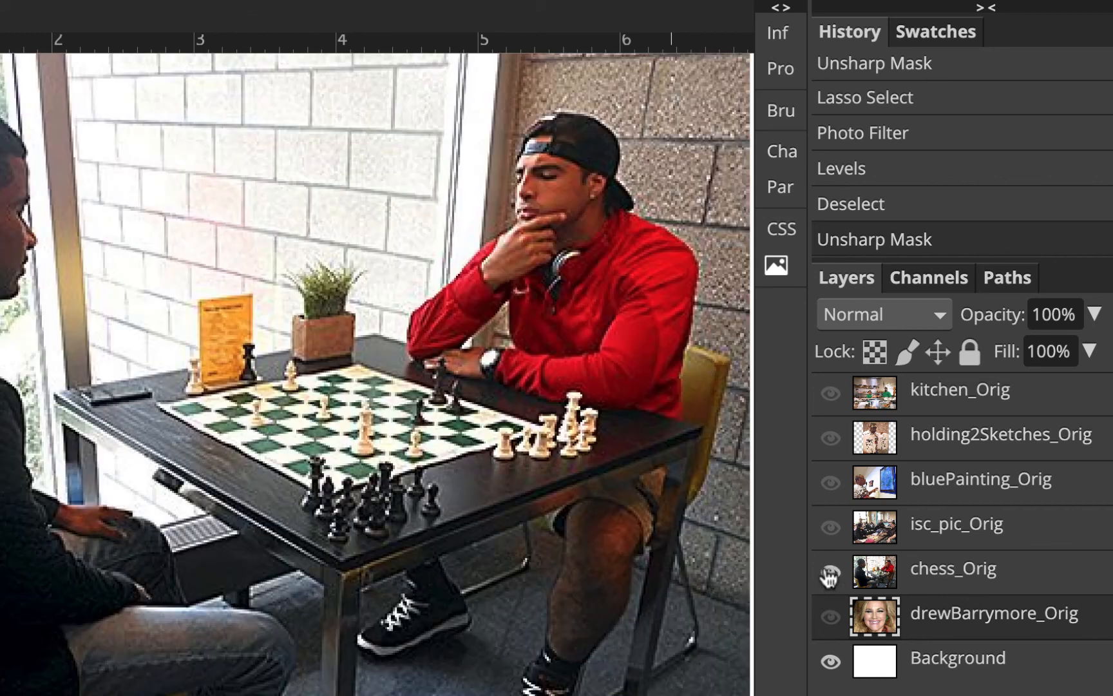
left_click(964, 574)
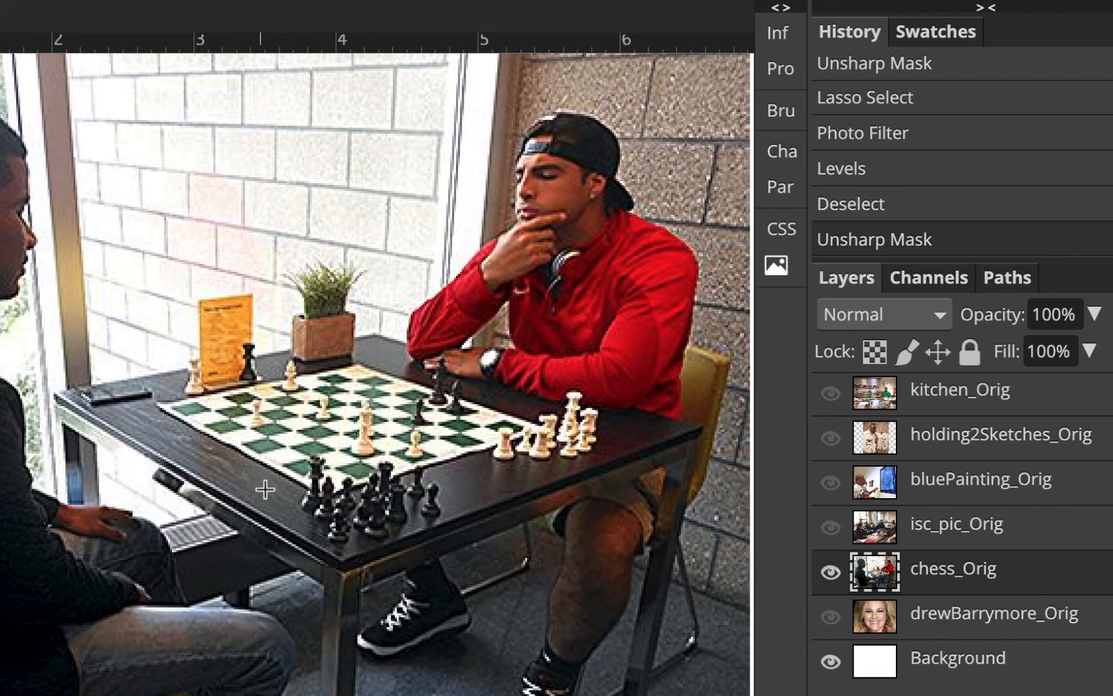
scroll(461, 511, "down", 5)
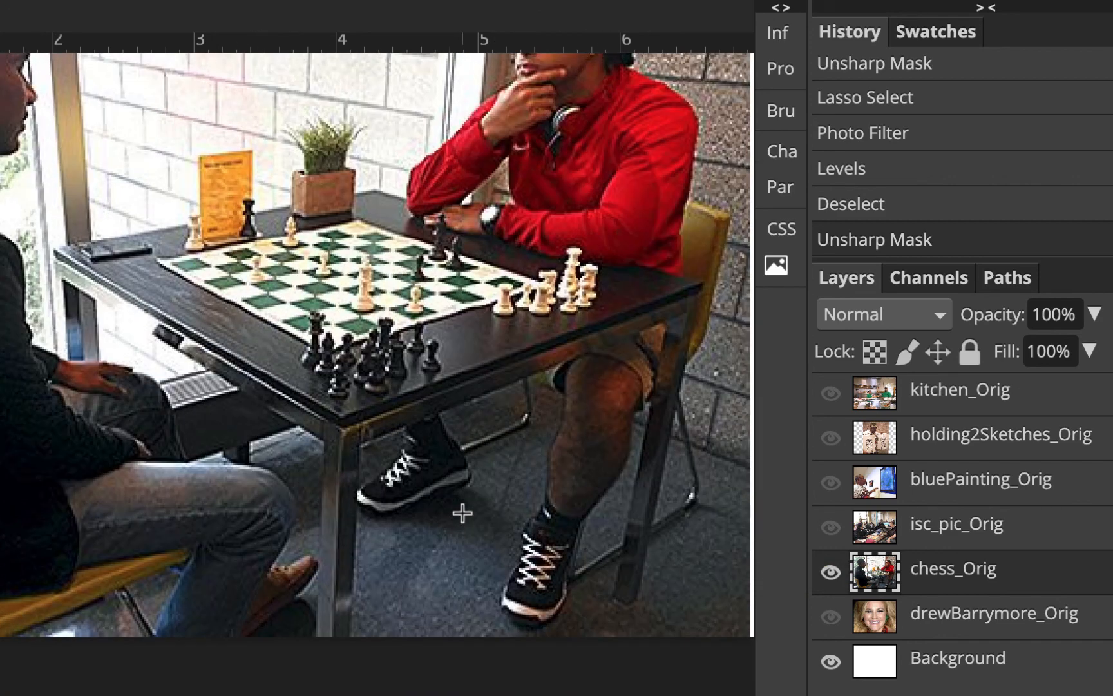
scroll(462, 514, "up", 5)
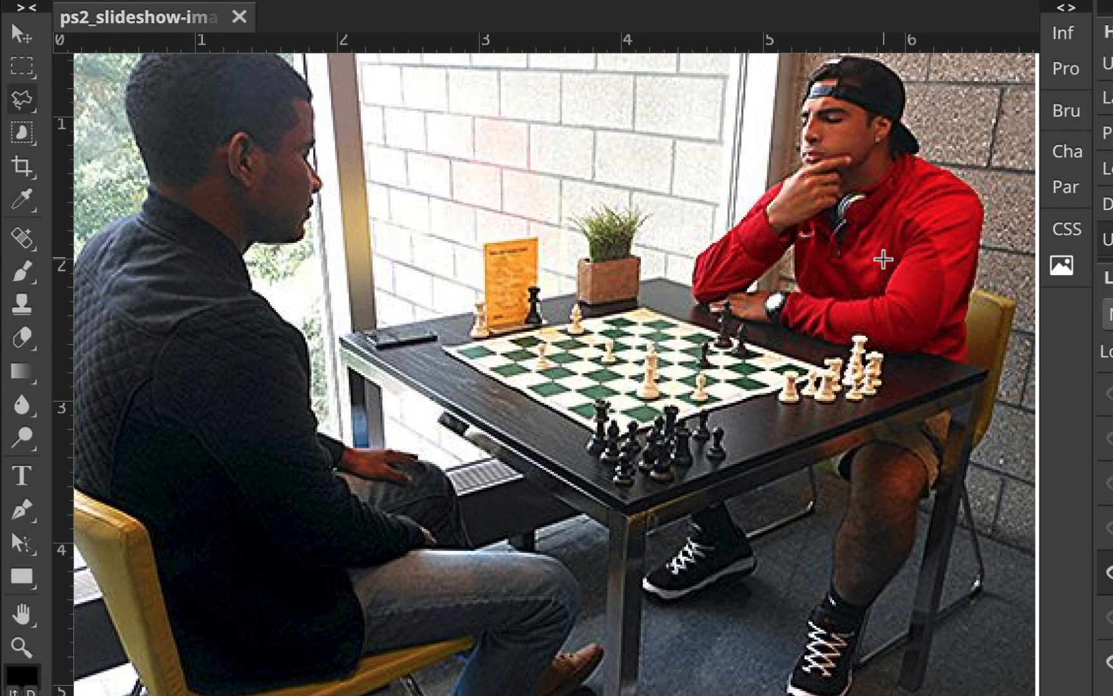
scroll(864, 193, "up", 3)
scroll(864, 194, "left", 3)
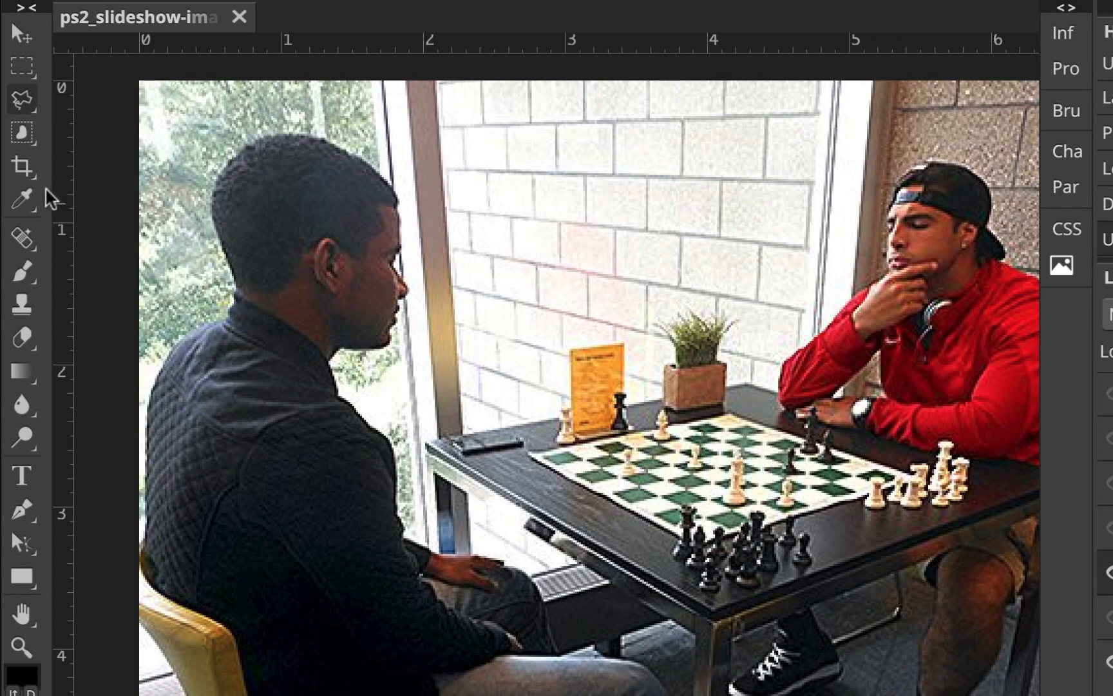
Switch to the Quick Selection tool, zoom in on the seated man and enlarge the brush.
right_click(29, 140)
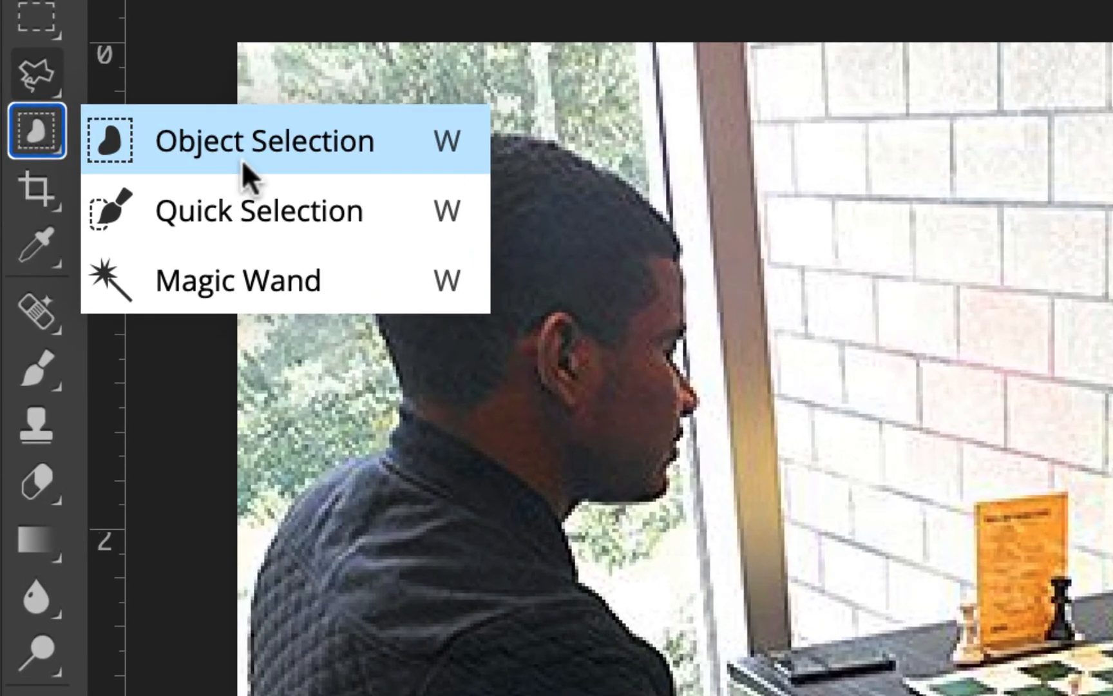
left_click(245, 217)
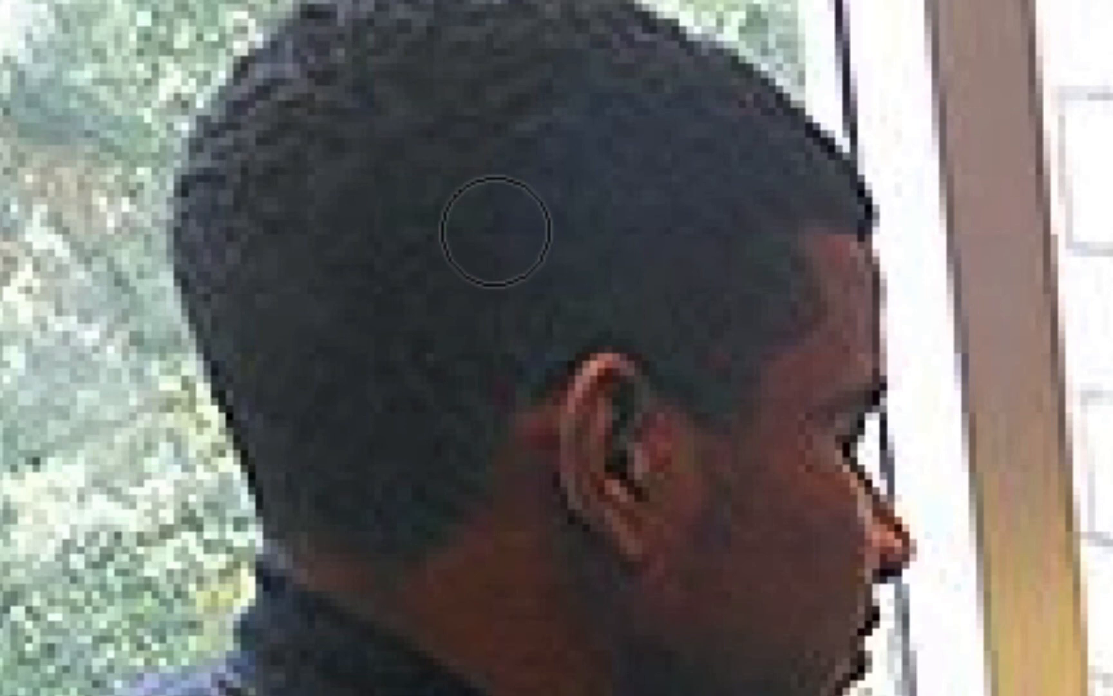
key("super+equal")
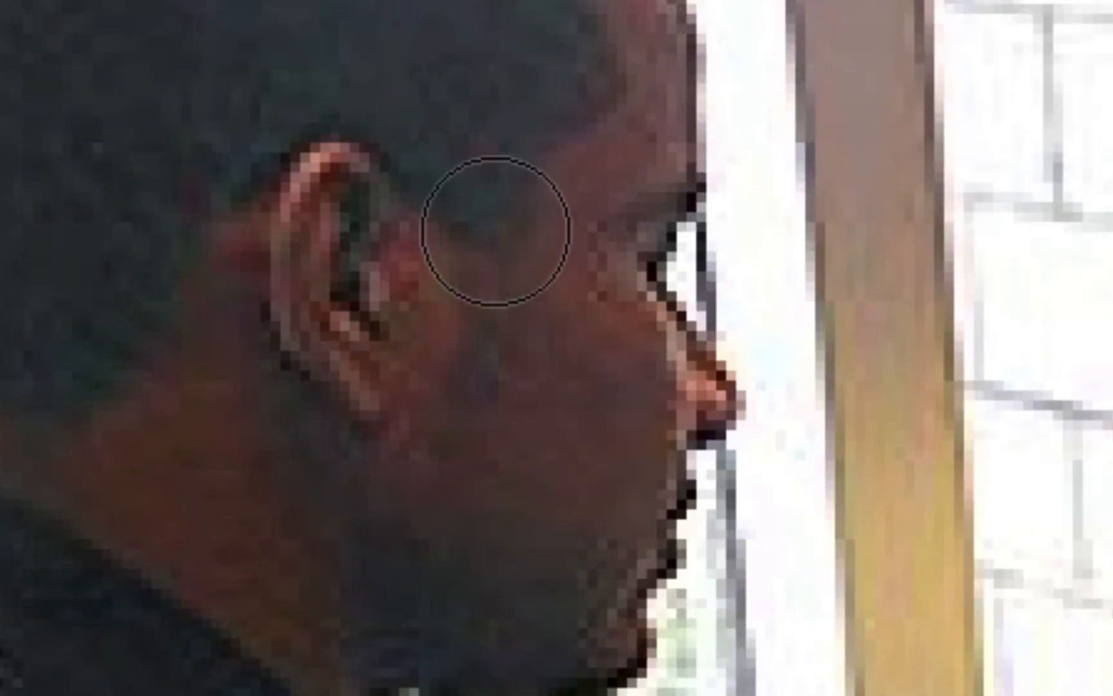
scroll(778, 518, "left", 15)
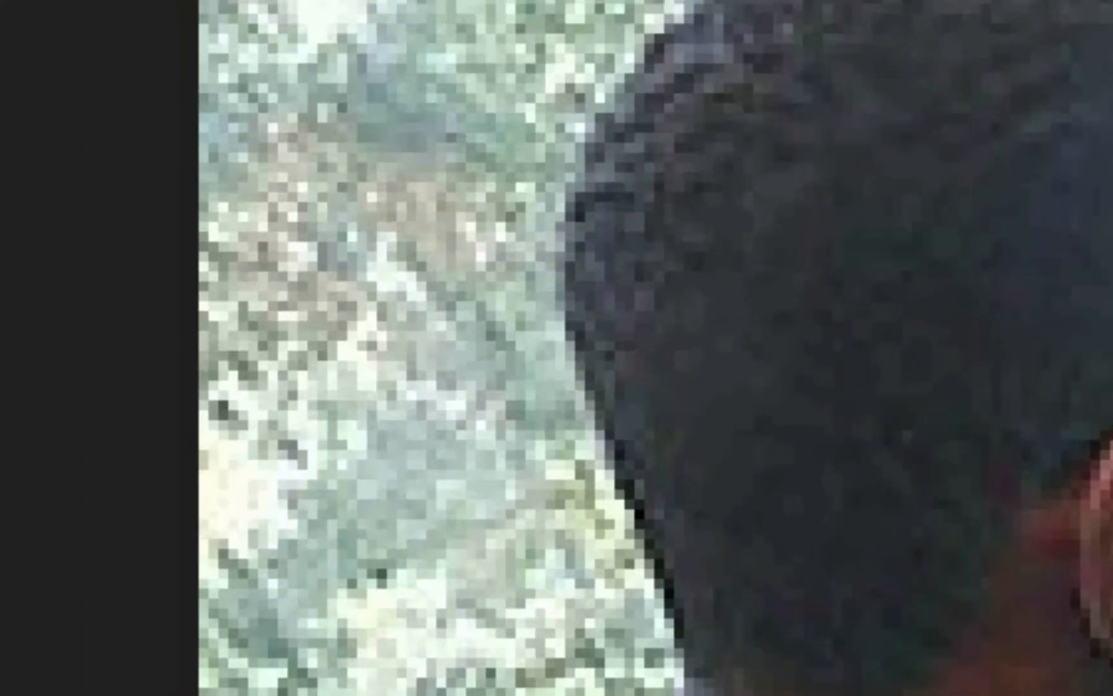
scroll(557, 348, "right", 10)
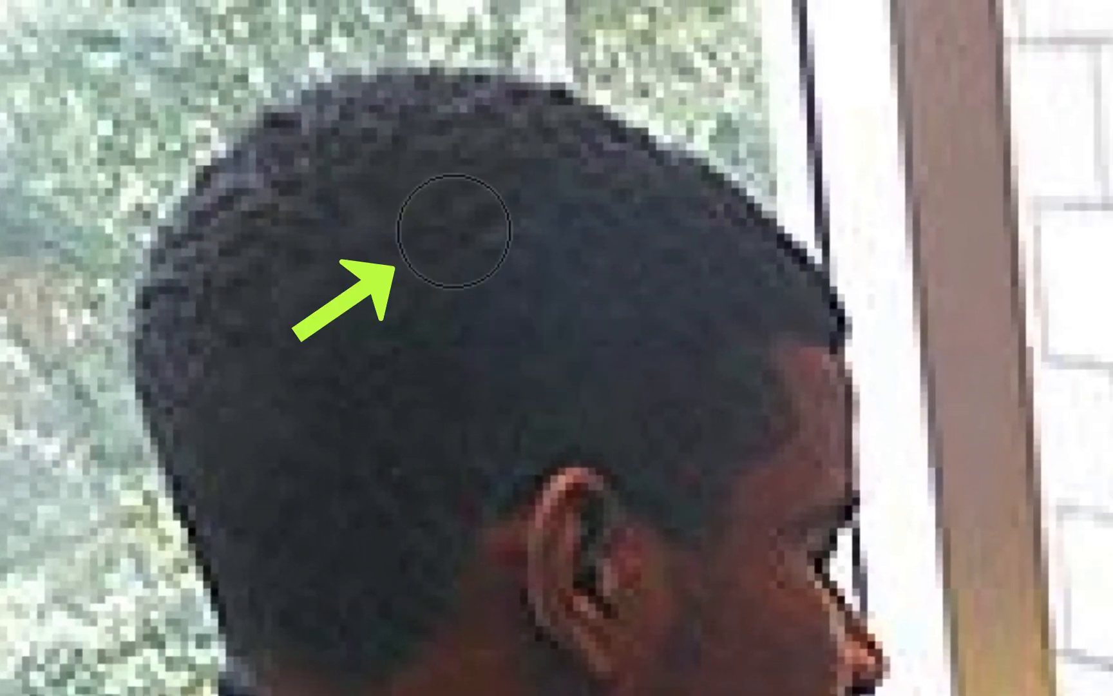
scroll(982, 660, "down", 5)
scroll(983, 660, "right", 4)
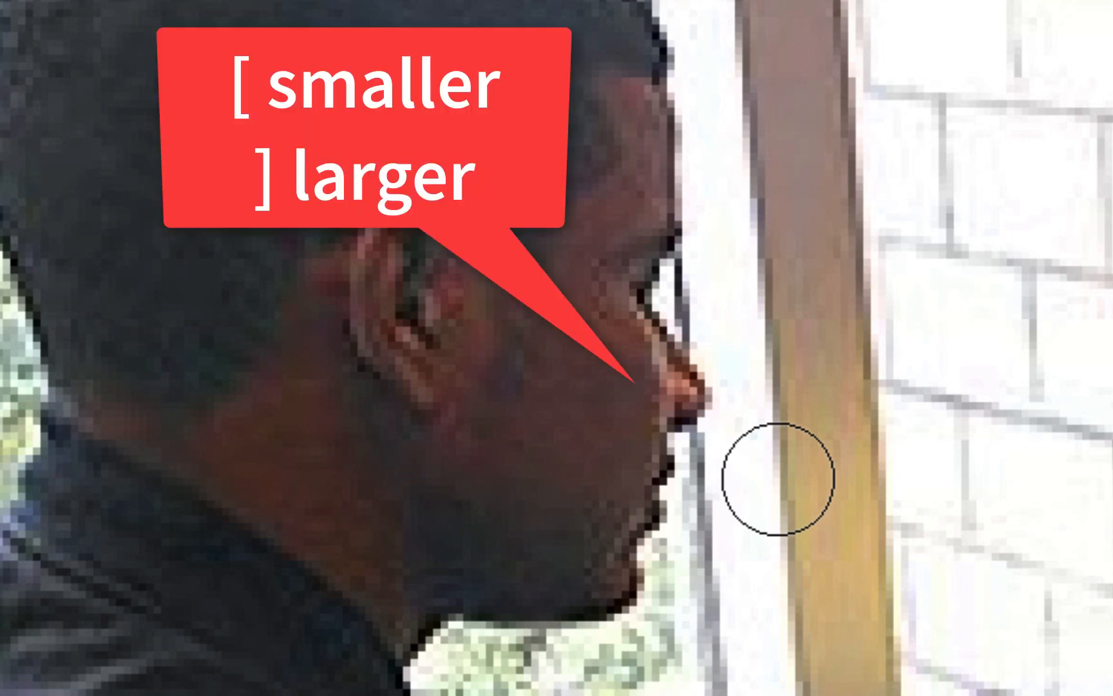
key("bracketright")
key("bracketright")
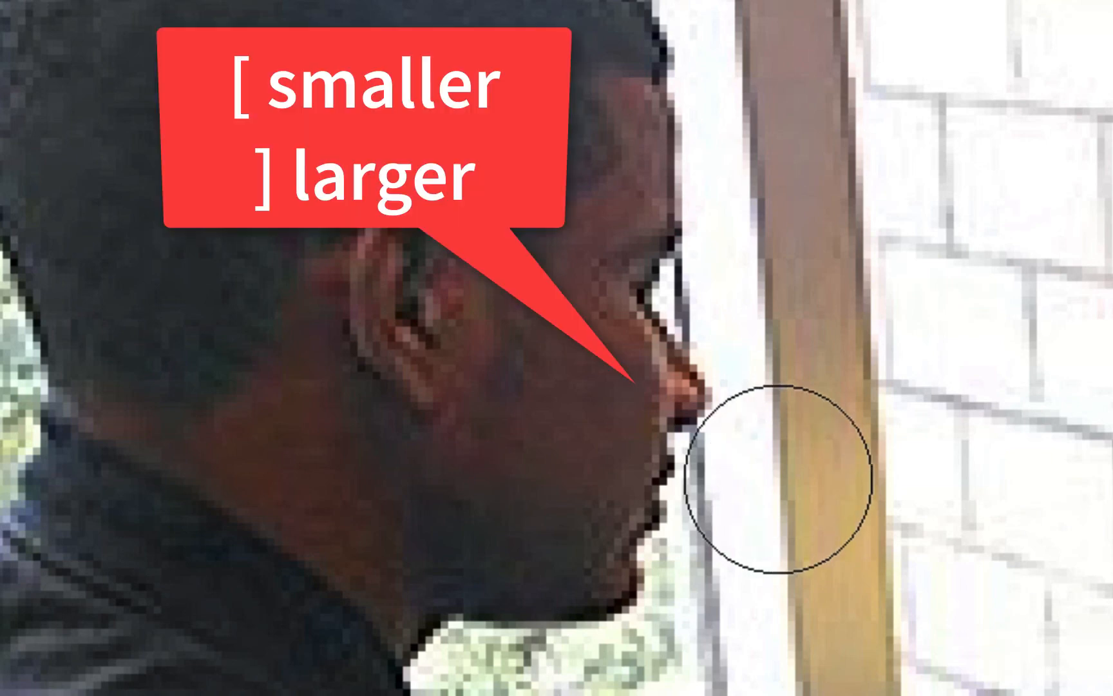
key("bracketleft")
key("bracketright")
key("bracketright")
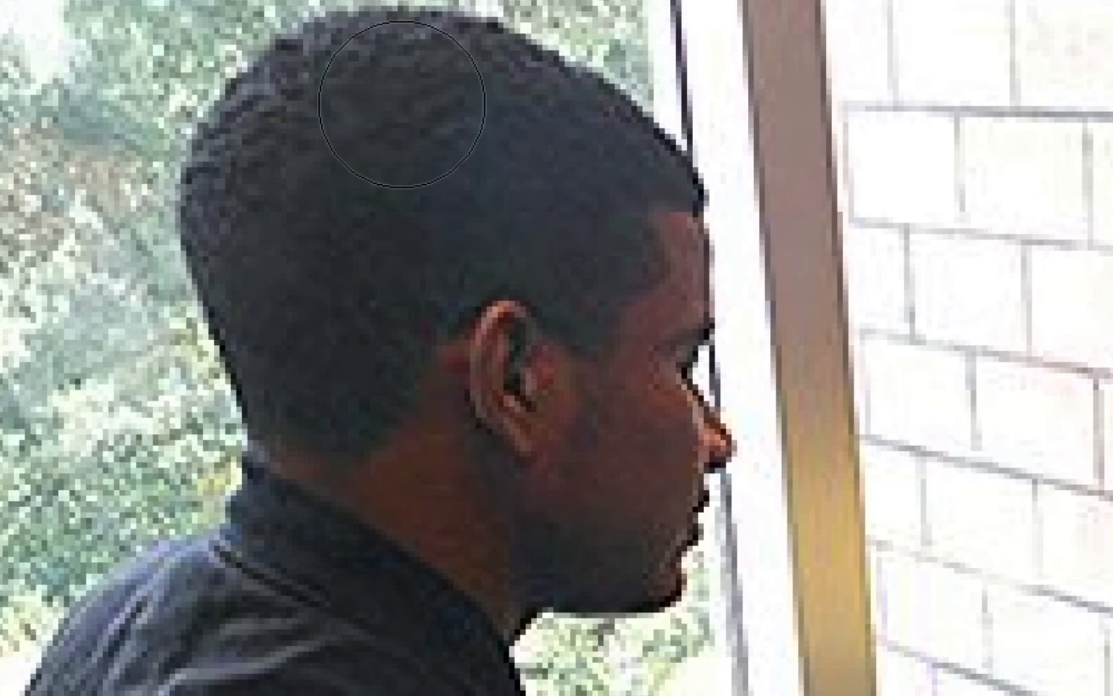
Select the man's dark jacket, subtracting his head and the shoulder edge from the selection.
mouse_move(360, 26)
left_mouse_down()
mouse_move(213, 72)
mouse_move(276, 97)
left_mouse_up()
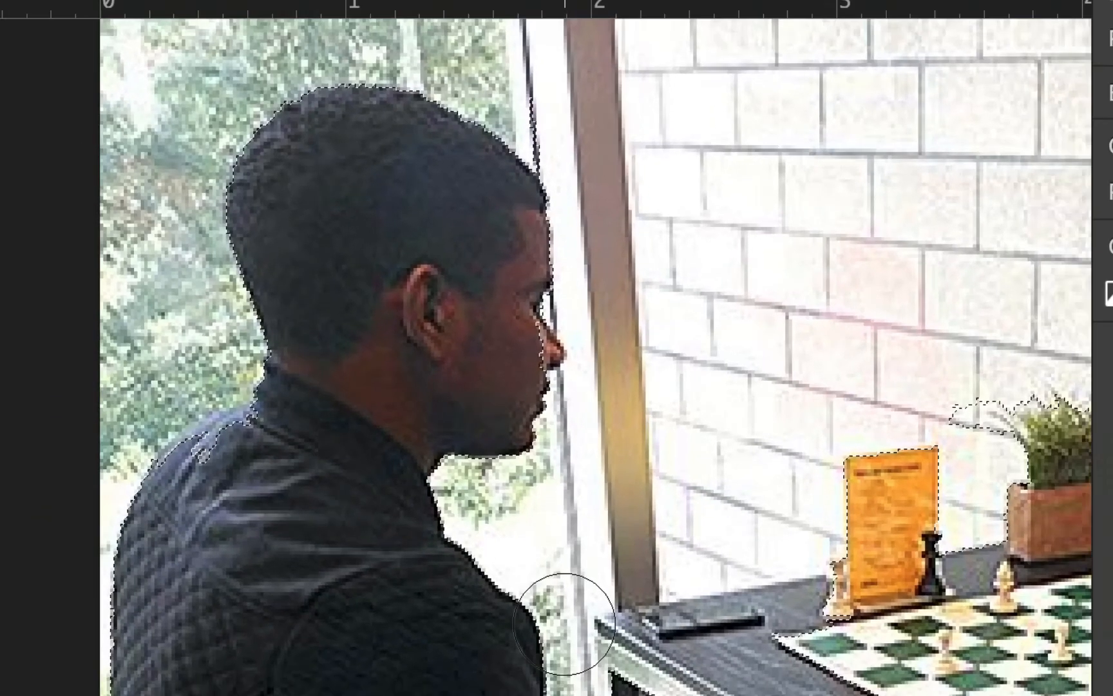
key("ctrl+d")
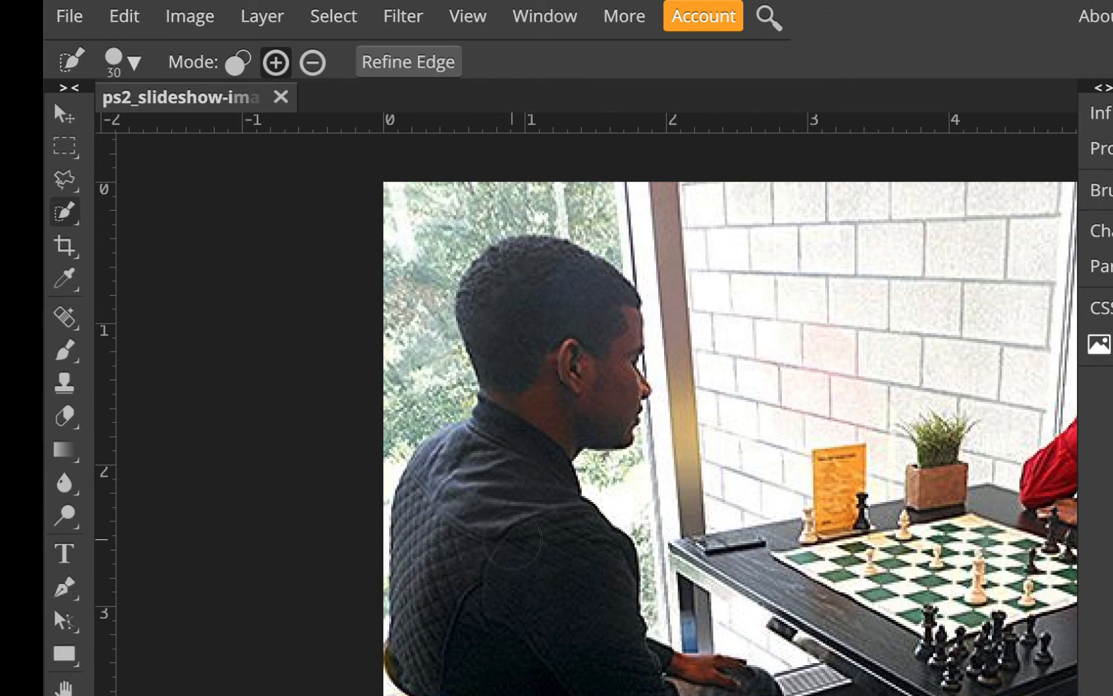
left_click(512, 540)
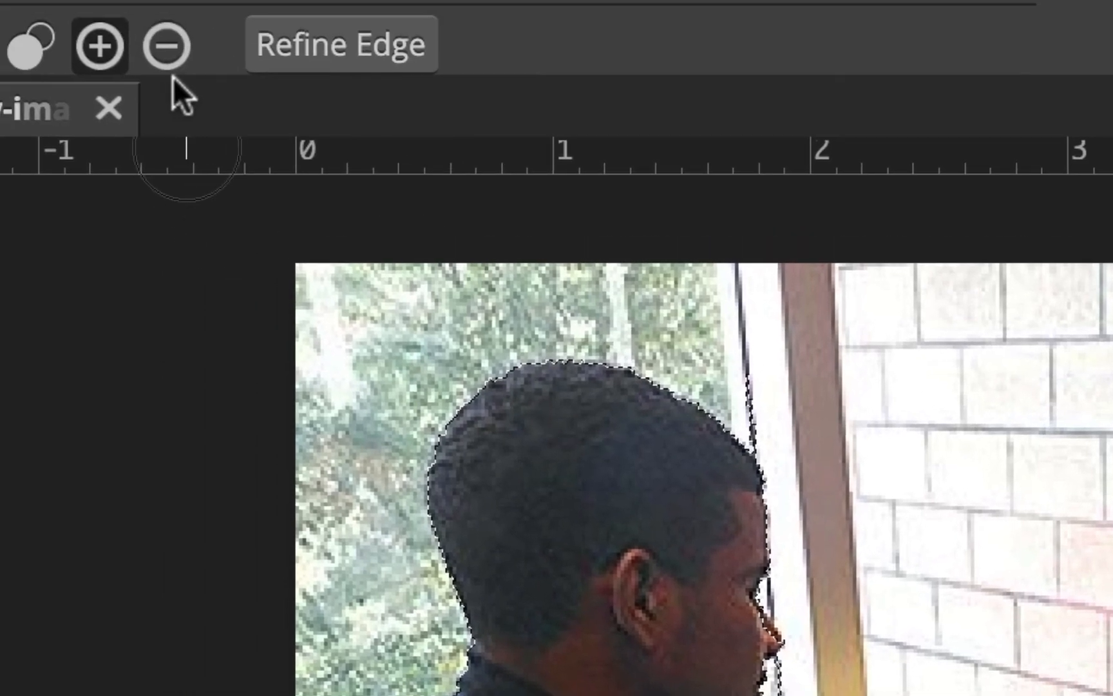
left_click(165, 50)
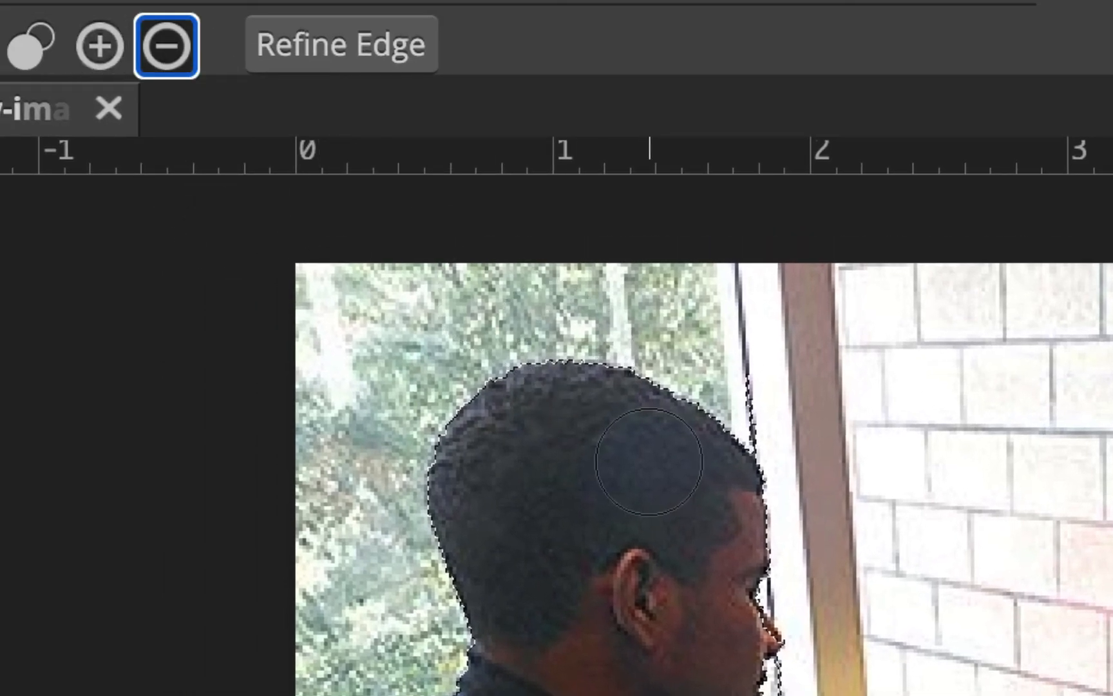
left_click(740, 459)
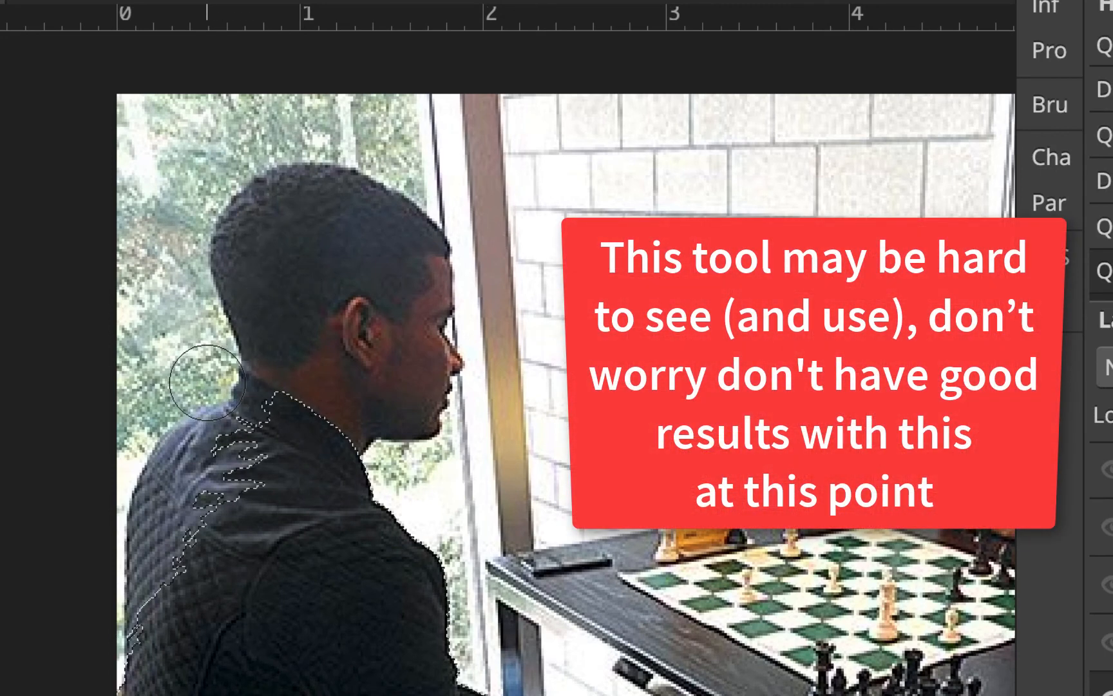
mouse_move(213, 368)
left_mouse_down()
mouse_move(189, 415)
mouse_move(188, 392)
left_mouse_up()
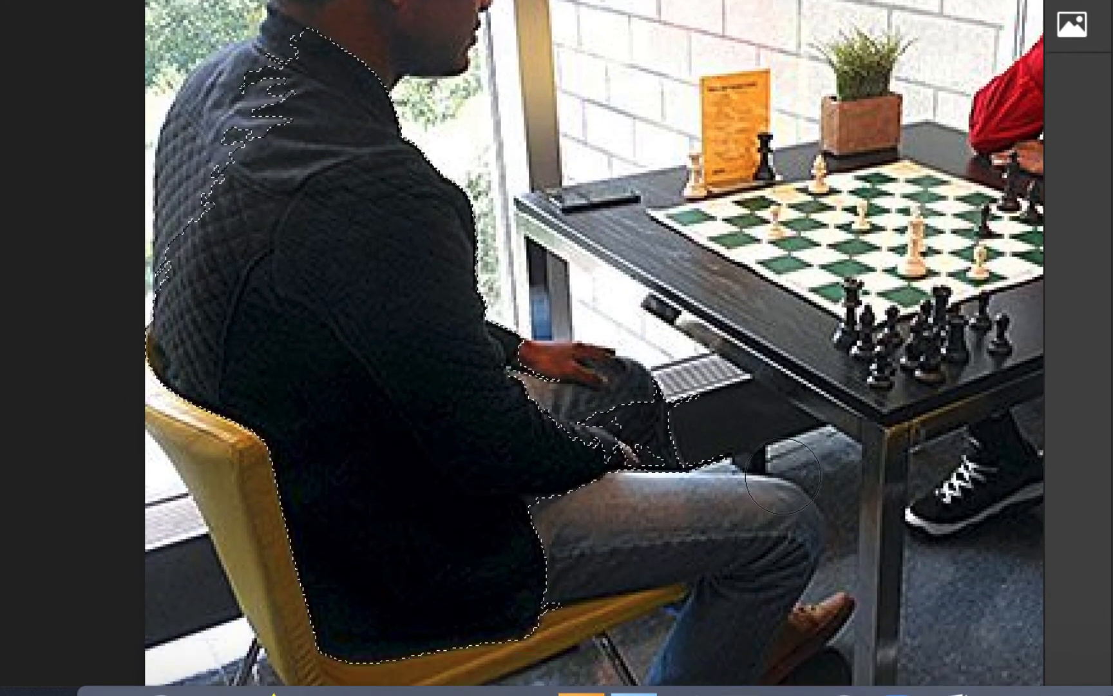
scroll(784, 477, "down", 1)
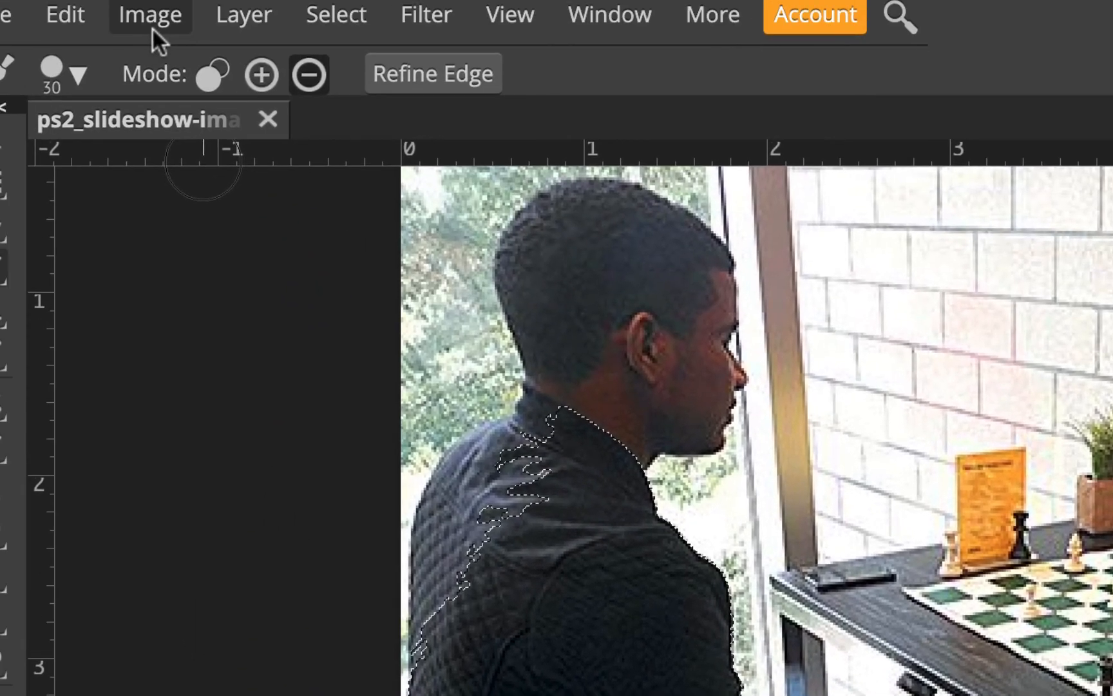
left_click(152, 26)
Lighten the jacket with Shadows/Highlights (about 38% amount, 25% tone, 12 px radius), then deselect.
mouse_move(164, 68)
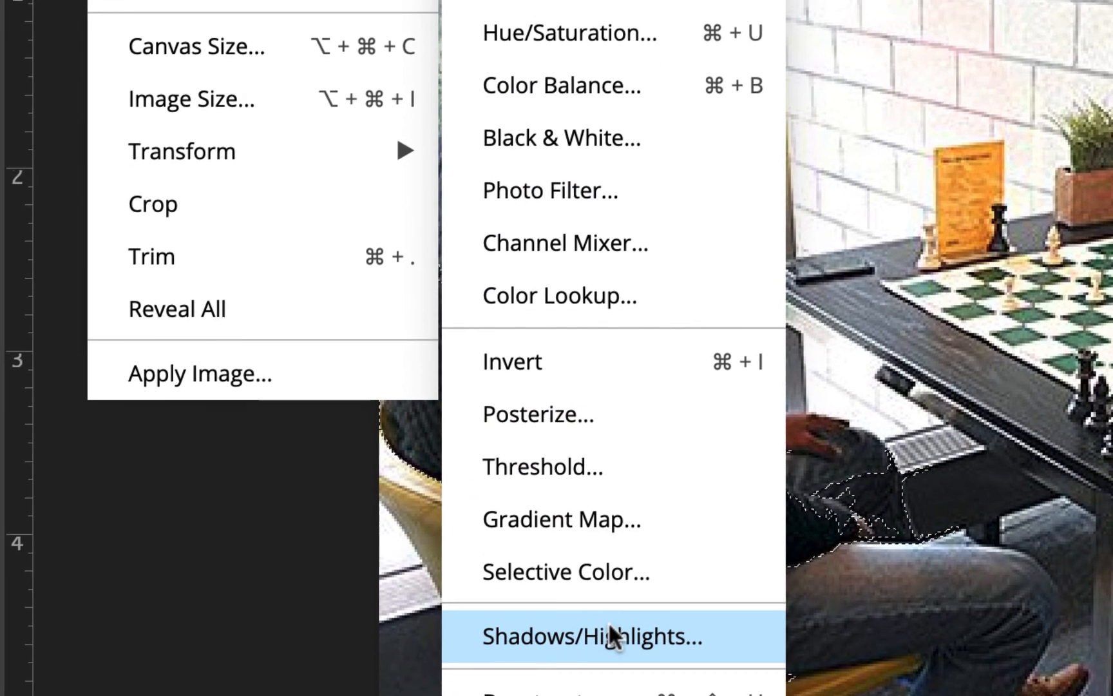
left_click(606, 636)
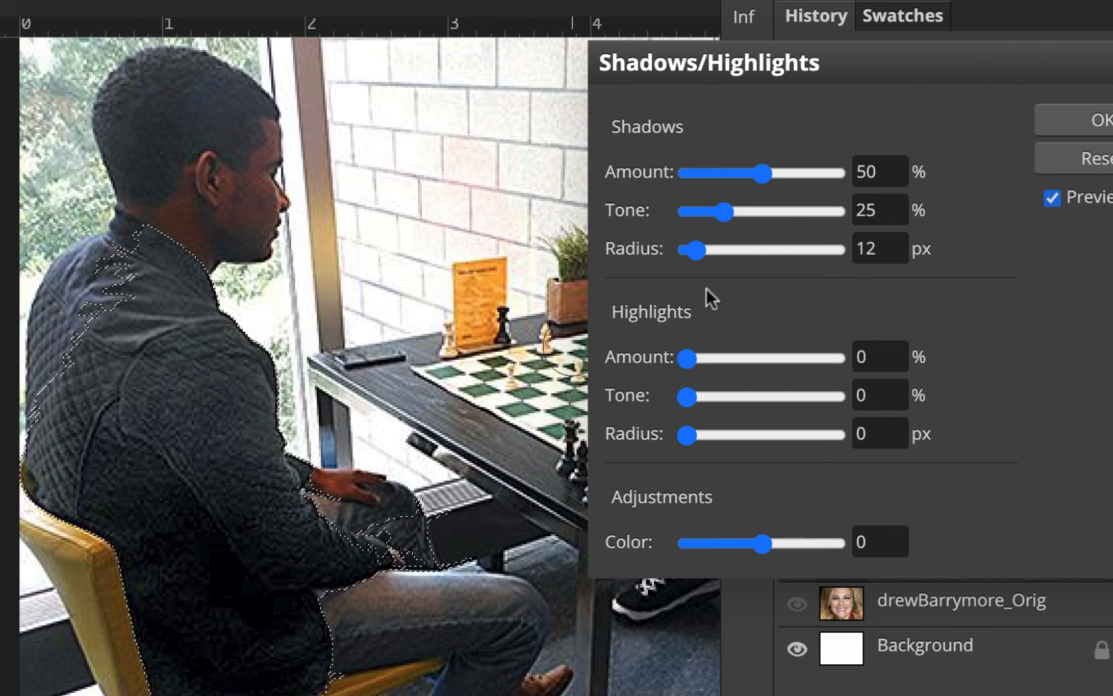
mouse_move(756, 173)
left_mouse_down()
mouse_move(651, 169)
mouse_move(772, 188)
mouse_move(675, 182)
mouse_move(742, 184)
left_mouse_up()
left_click(1102, 131)
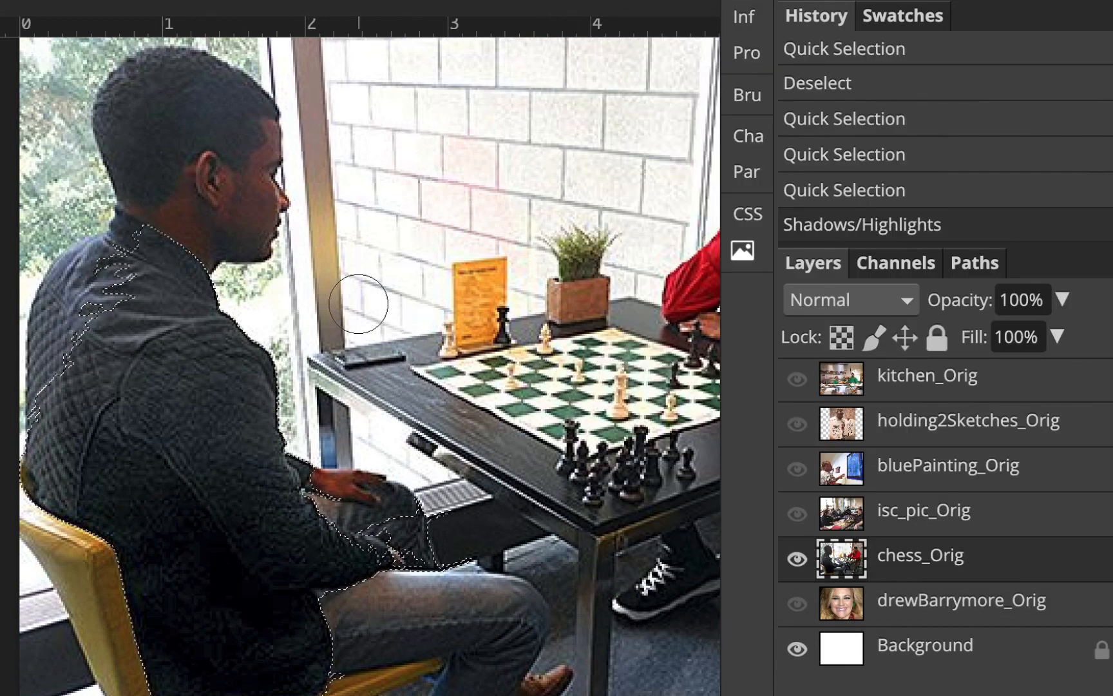
key("ctrl+d")
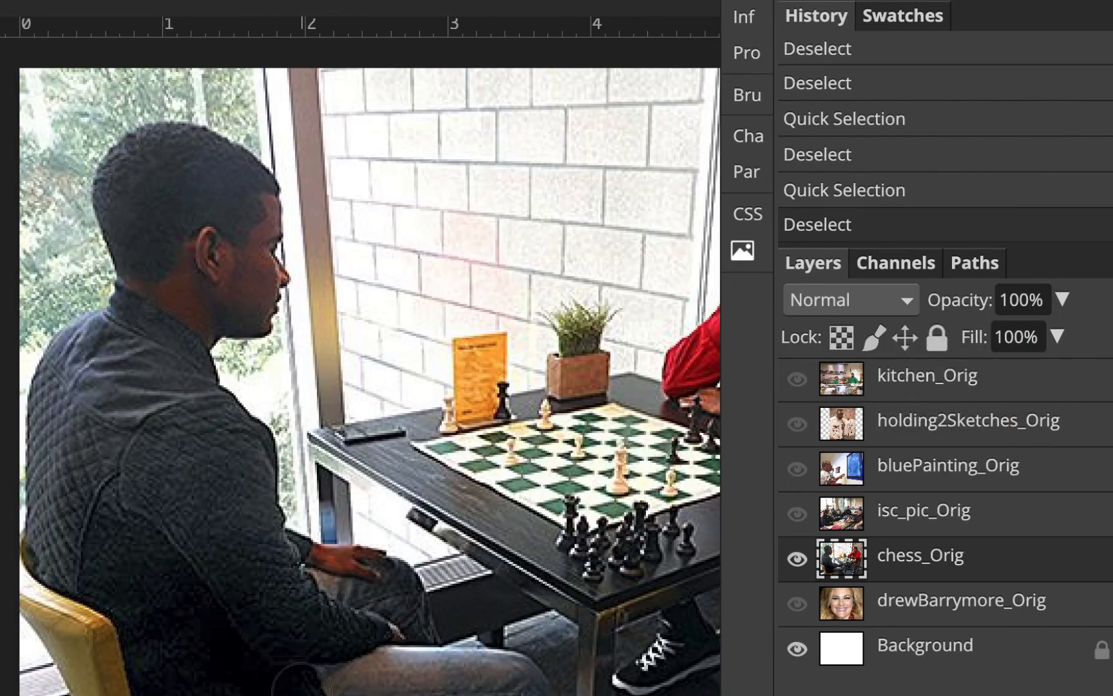
Scroll to the player in the red sweater and select him with Quick Selection.
scroll(336, 634, "down", 2)
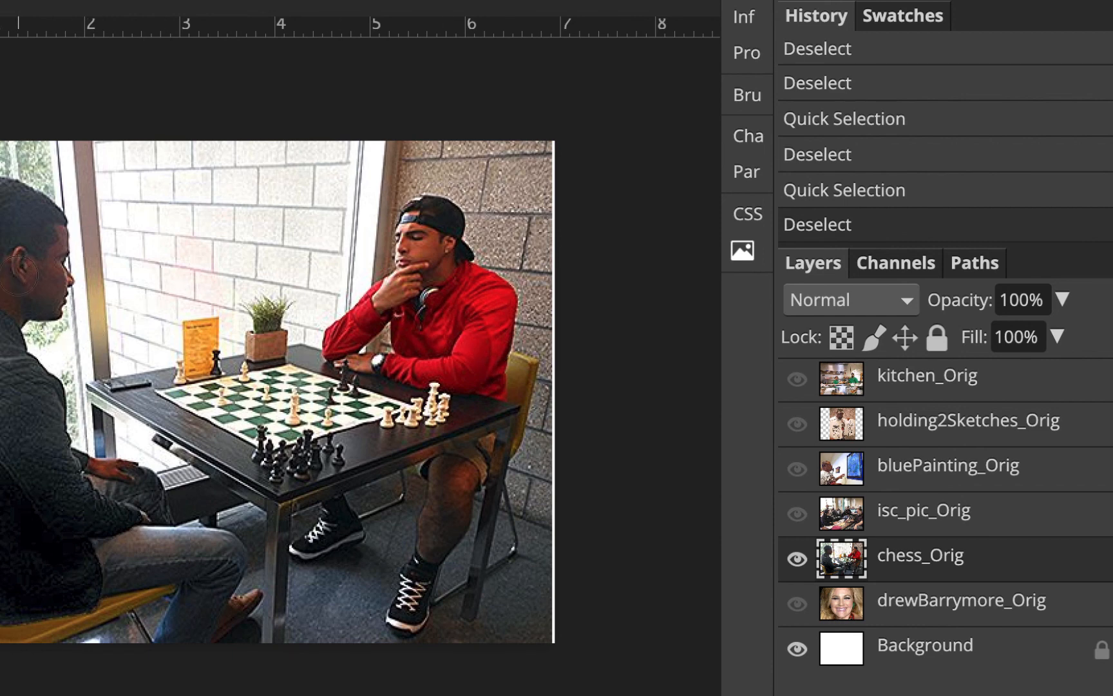
scroll(358, 306, "up", 1)
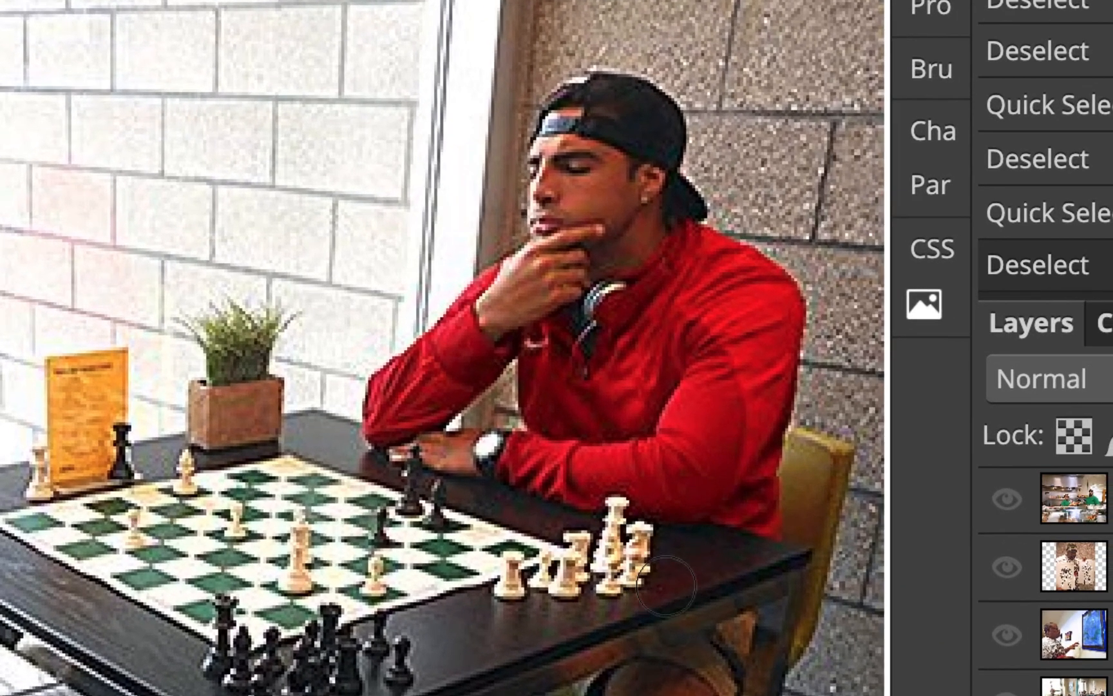
left_click(670, 350)
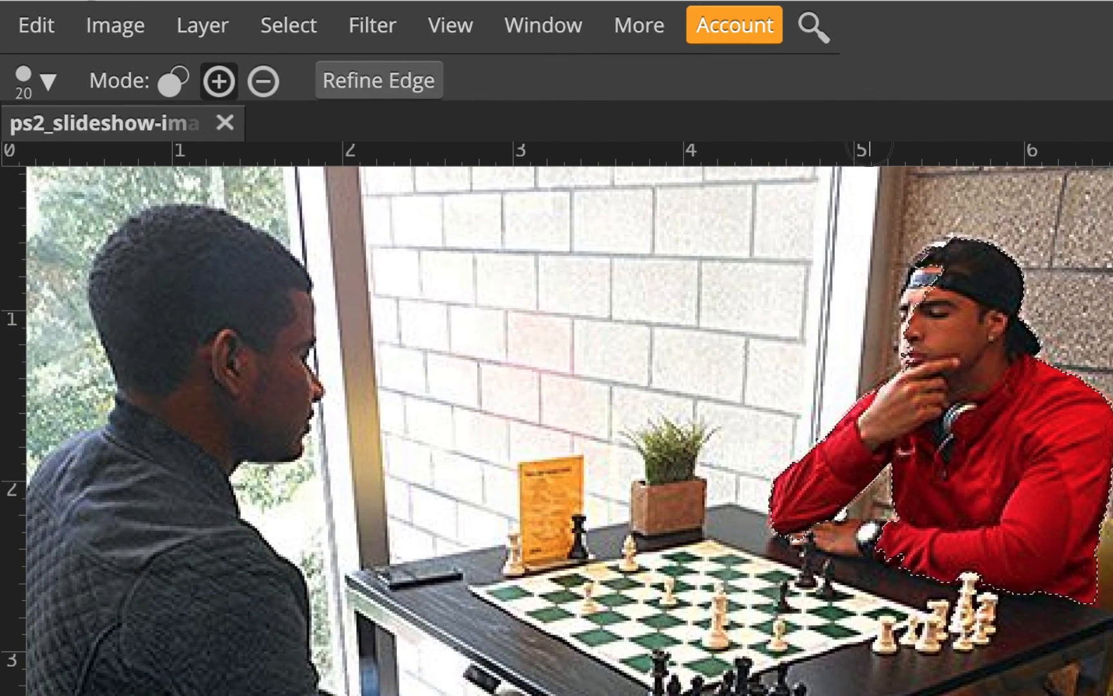
Open Hue/Saturation, move the dialog aside, and lower the red-sweater player's saturation.
left_click(106, 25)
mouse_move(120, 68)
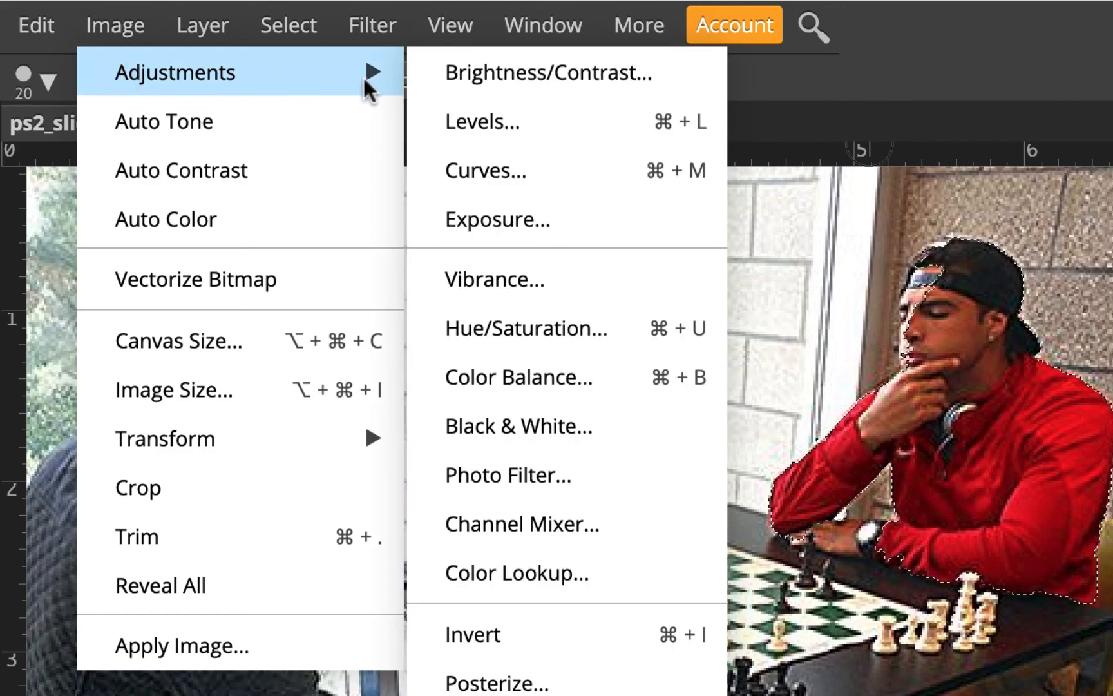
left_click(527, 317)
left_click_drag(501, 280, 192, 88)
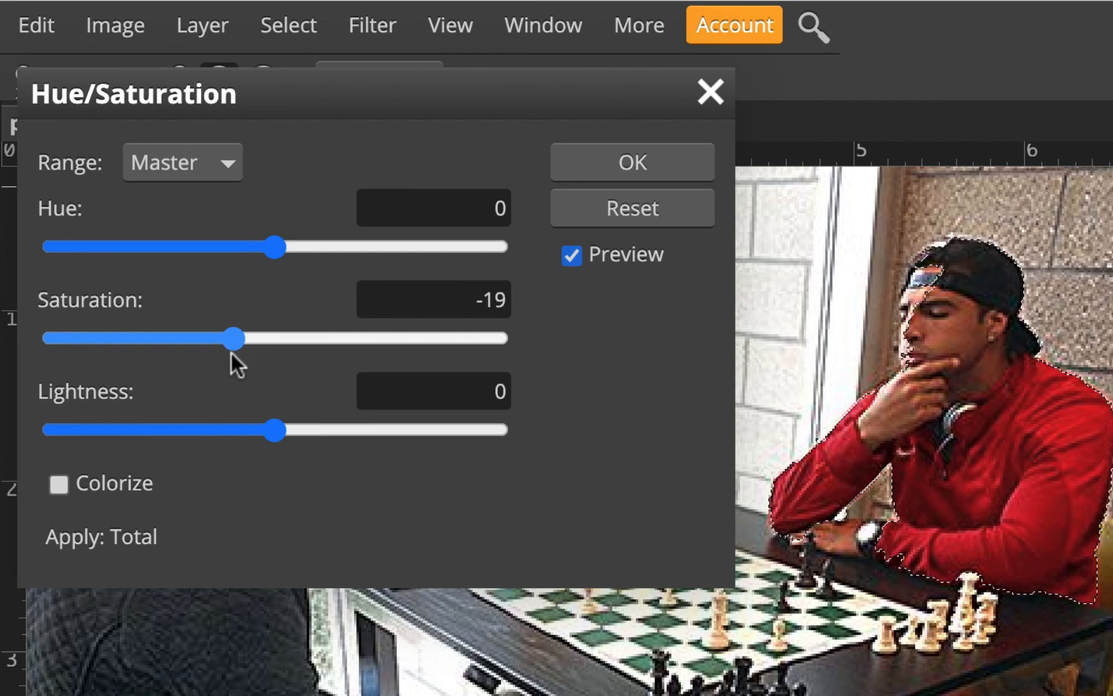
left_click_drag(232, 352, 187, 349)
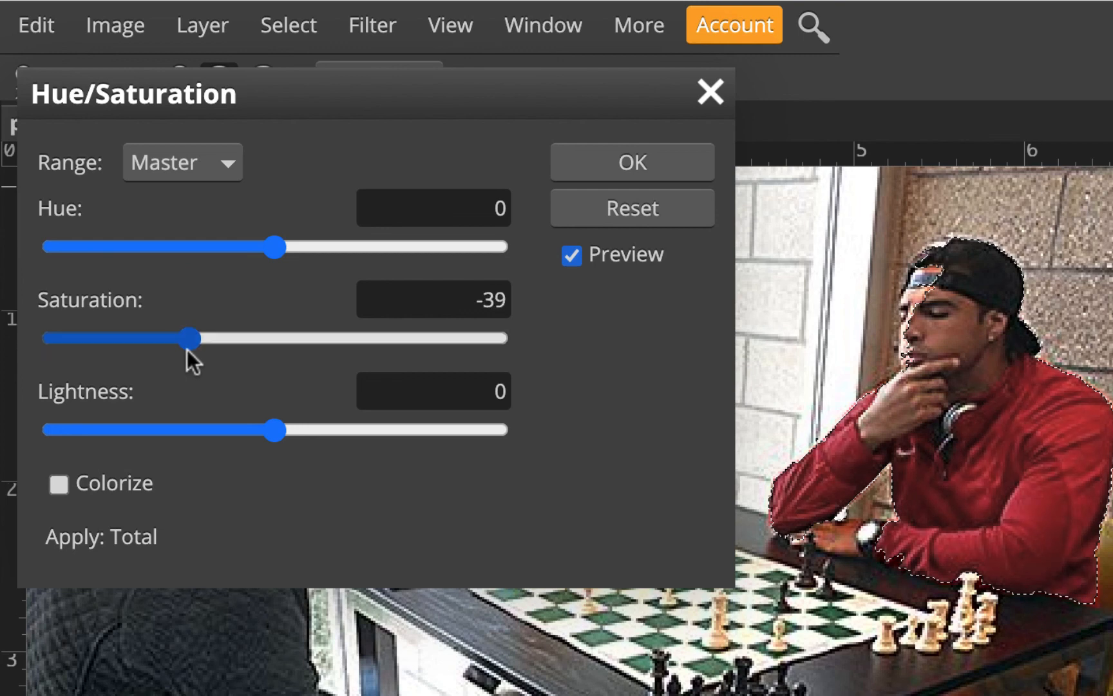
Compare against the original with Preview, settle saturation at -28 and apply it.
left_click(567, 255)
left_click(567, 255)
left_click(567, 255)
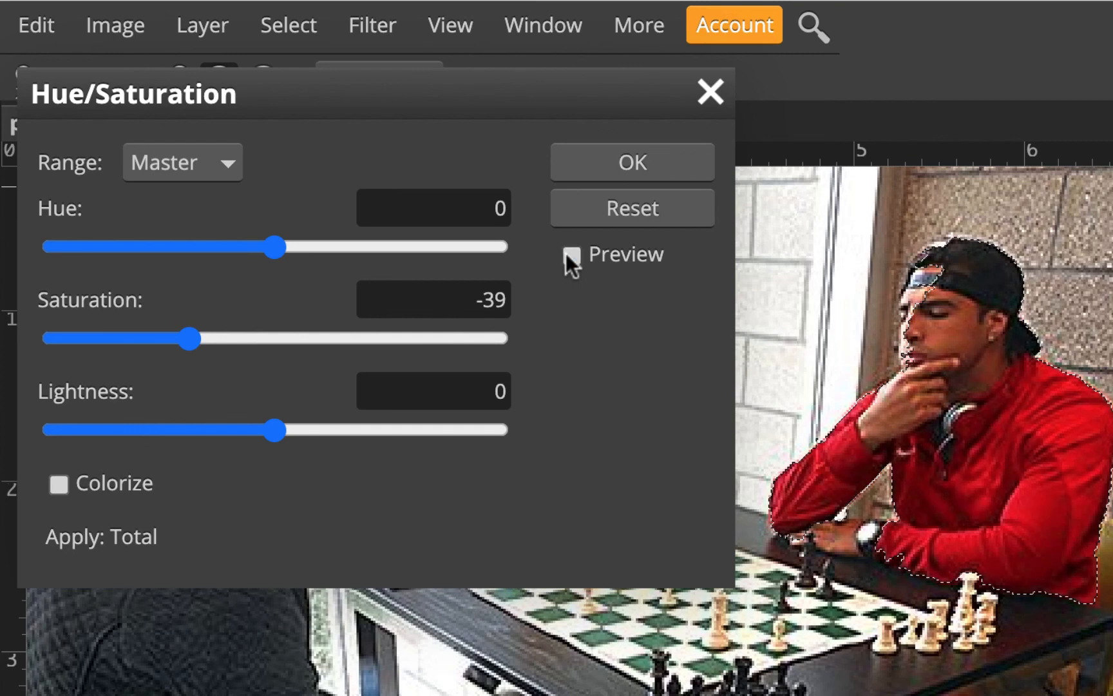
left_click(566, 255)
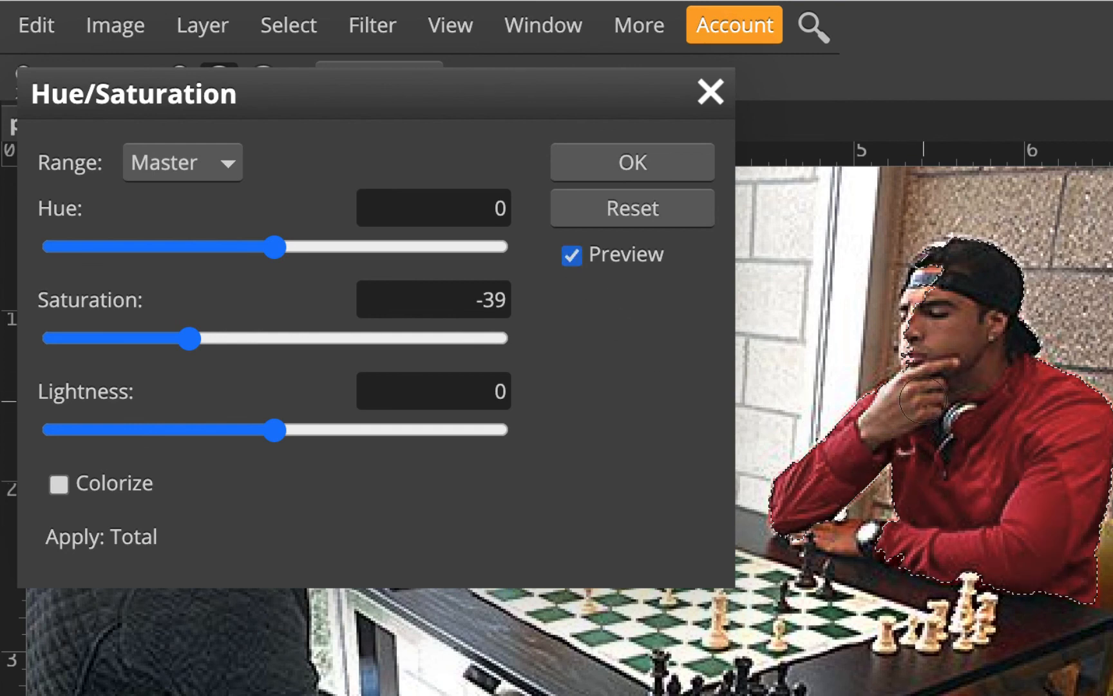
left_click_drag(190, 342, 212, 342)
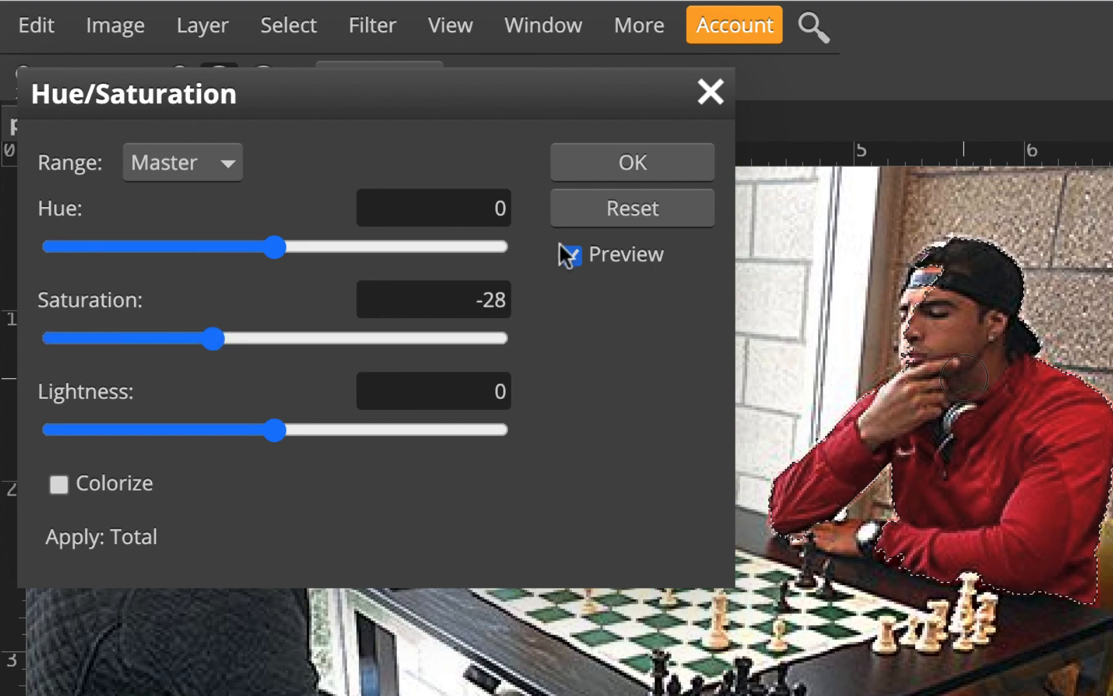
left_click(573, 256)
left_click(572, 256)
left_click(572, 255)
left_click(632, 161)
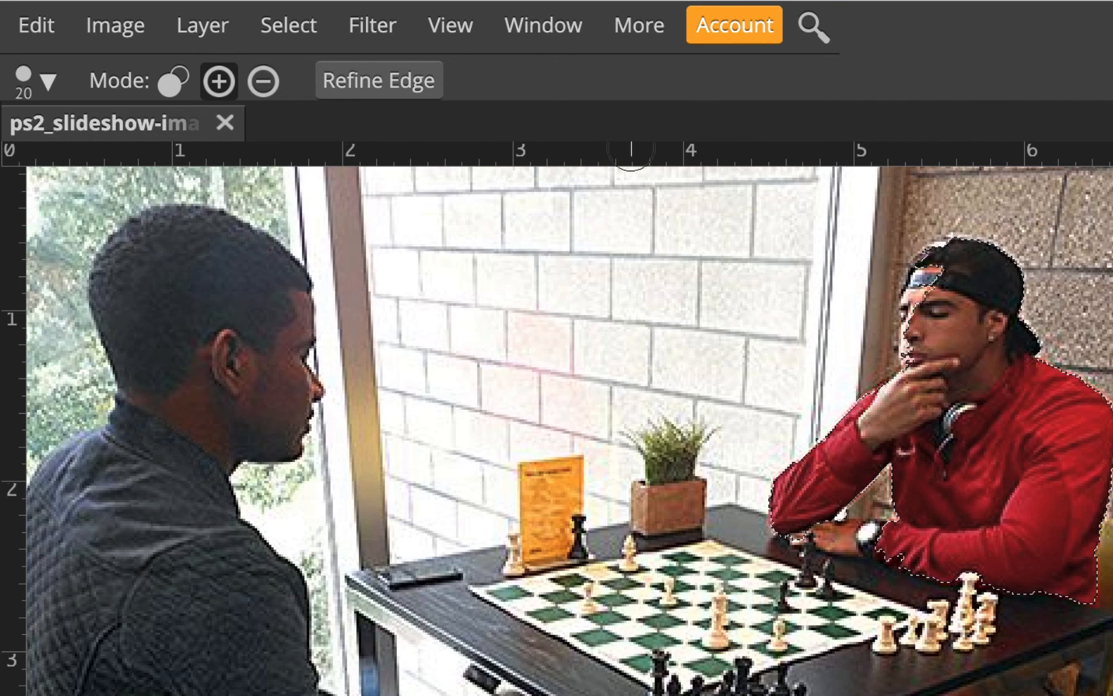
Deselect, then trace the left player's head and shoulder with the Magnetic Lasso.
key("ctrl+d")
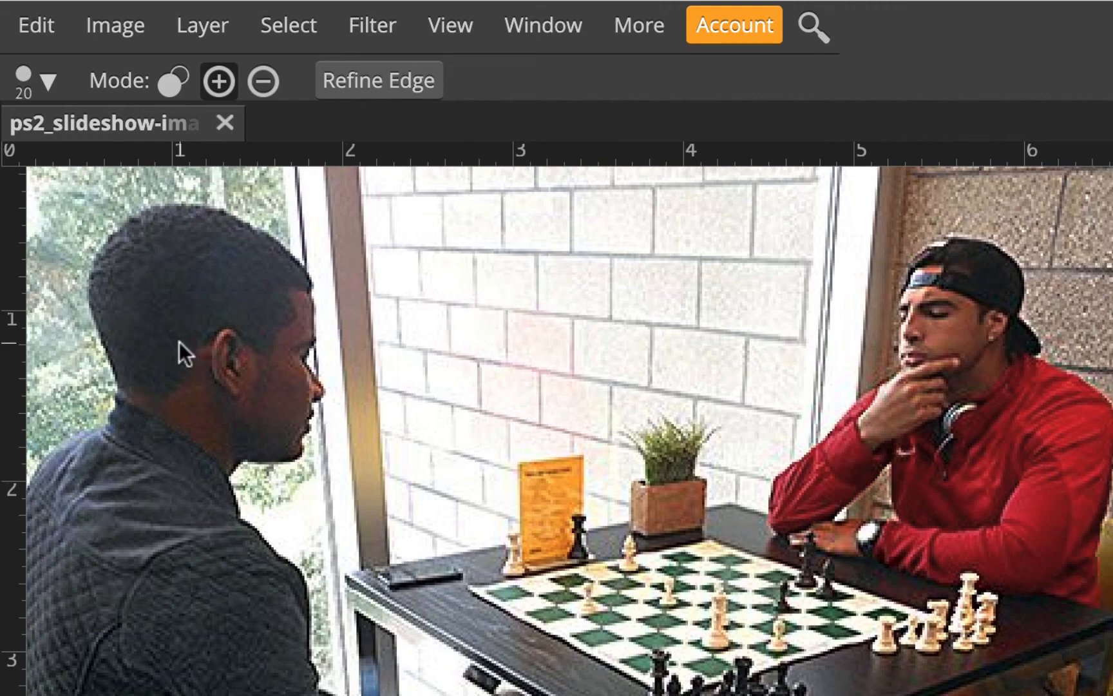
scroll(179, 353, "up", 3)
scroll(505, 447, "left", 3)
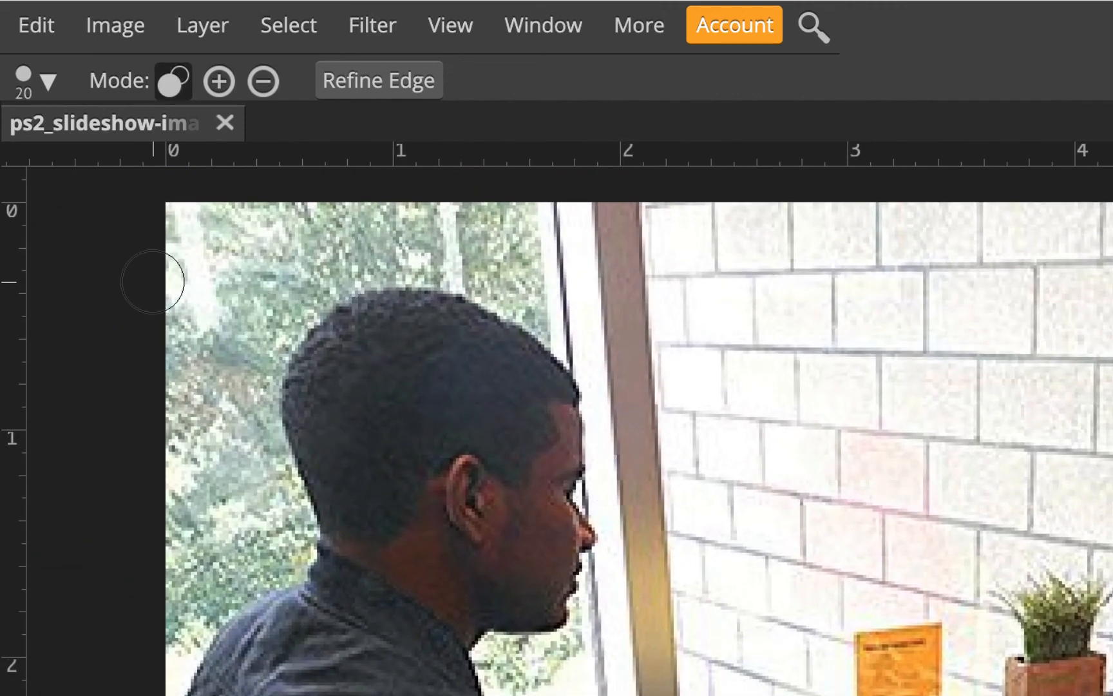
key("shift")
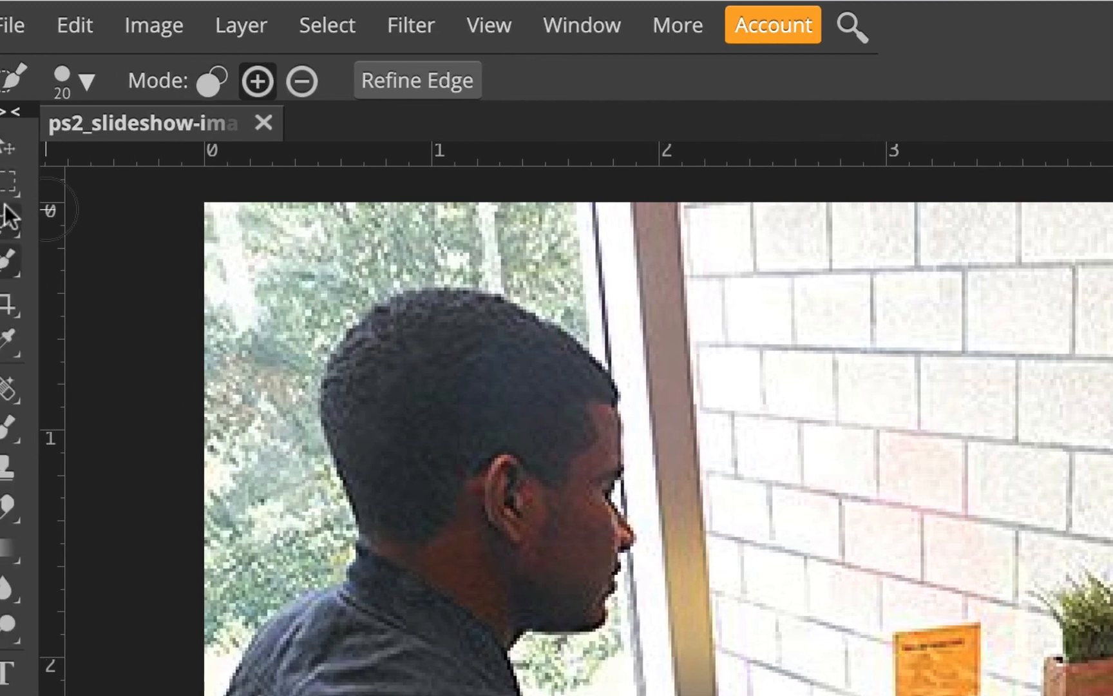
right_click(29, 227)
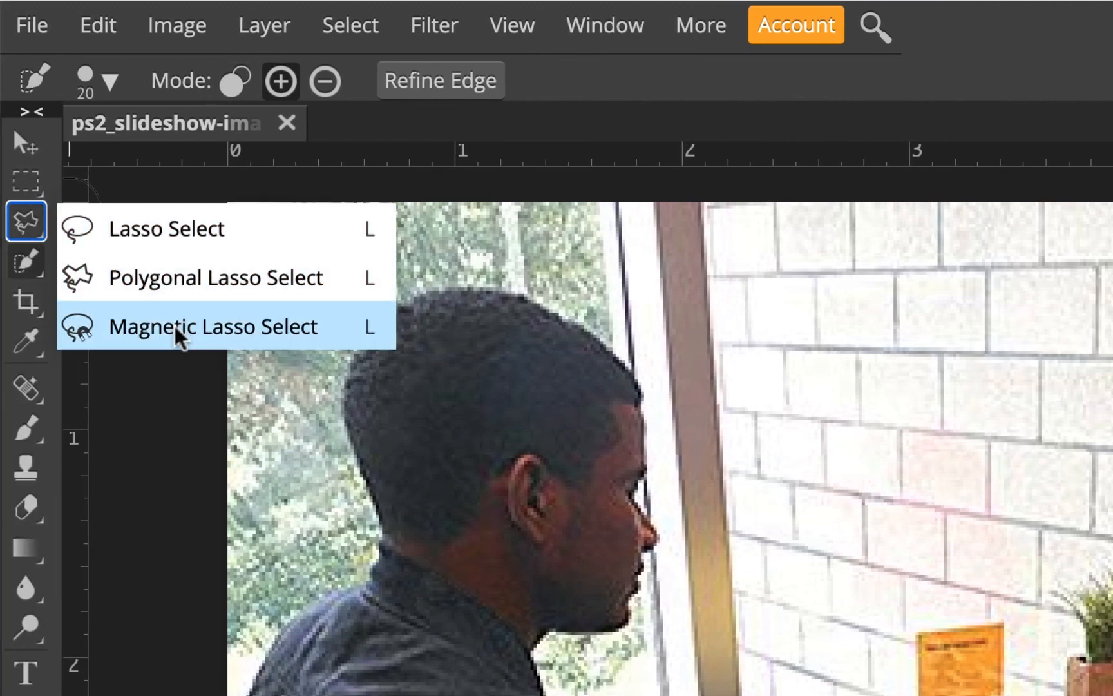
left_click(271, 330)
left_click(483, 288)
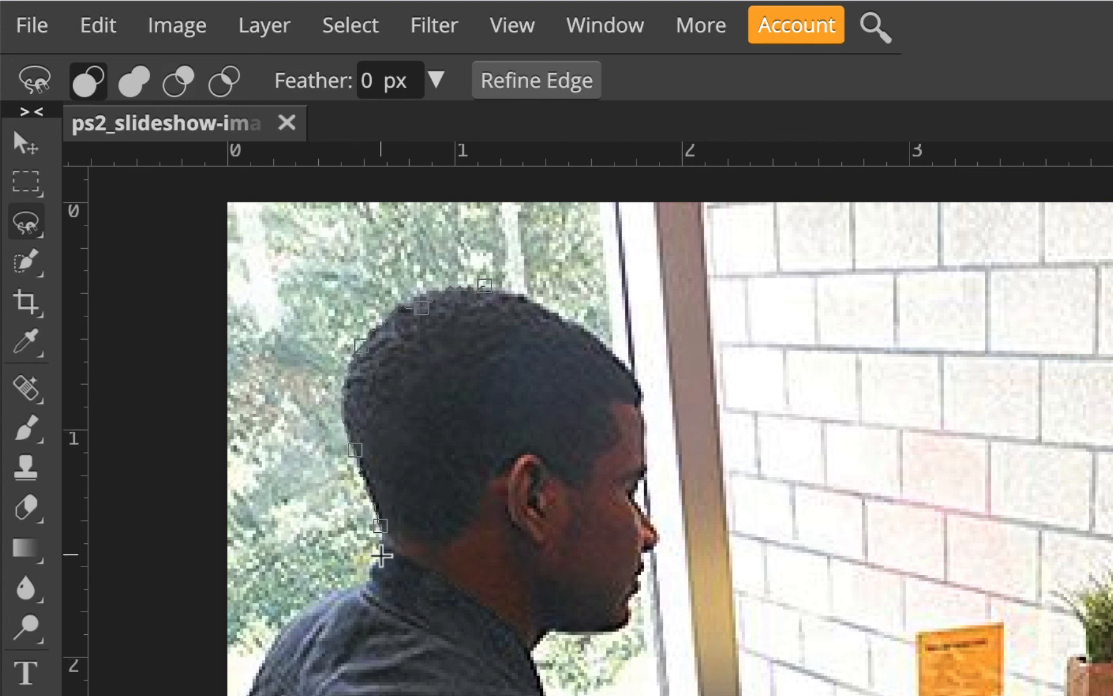
left_click(380, 552)
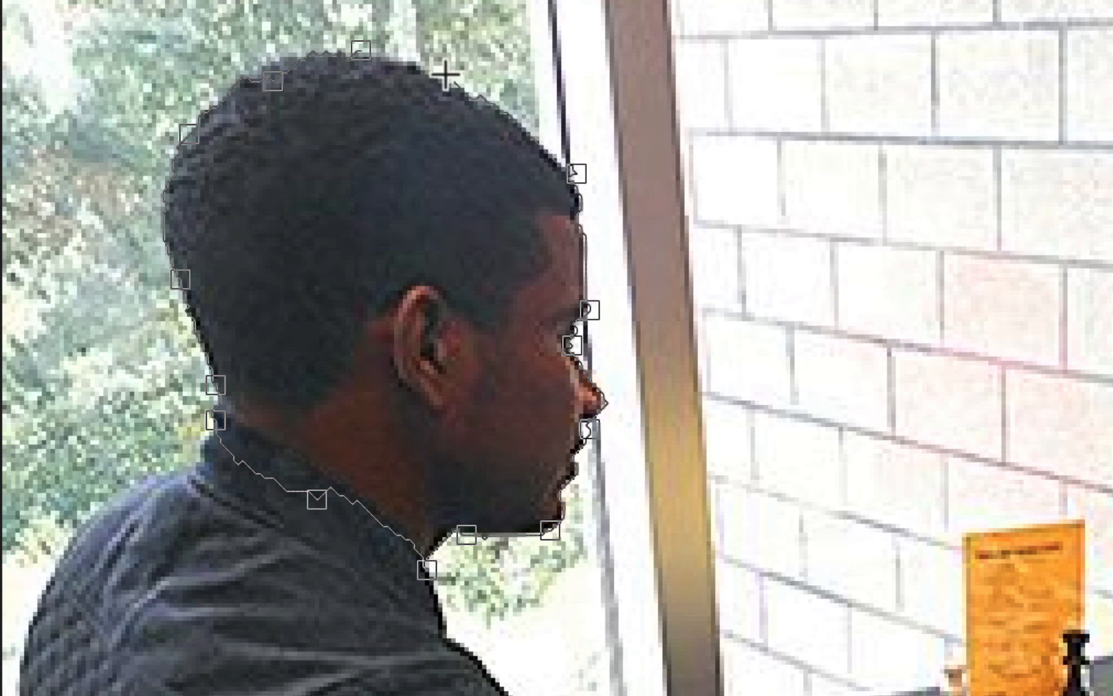
left_click(359, 50)
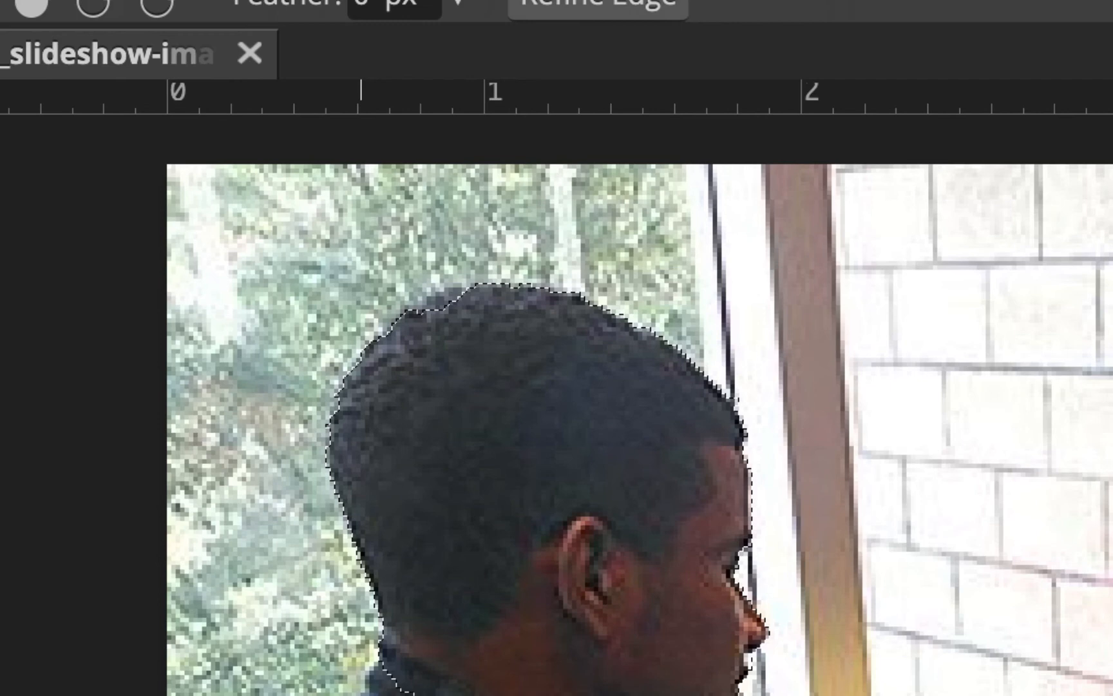
left_click(201, 32)
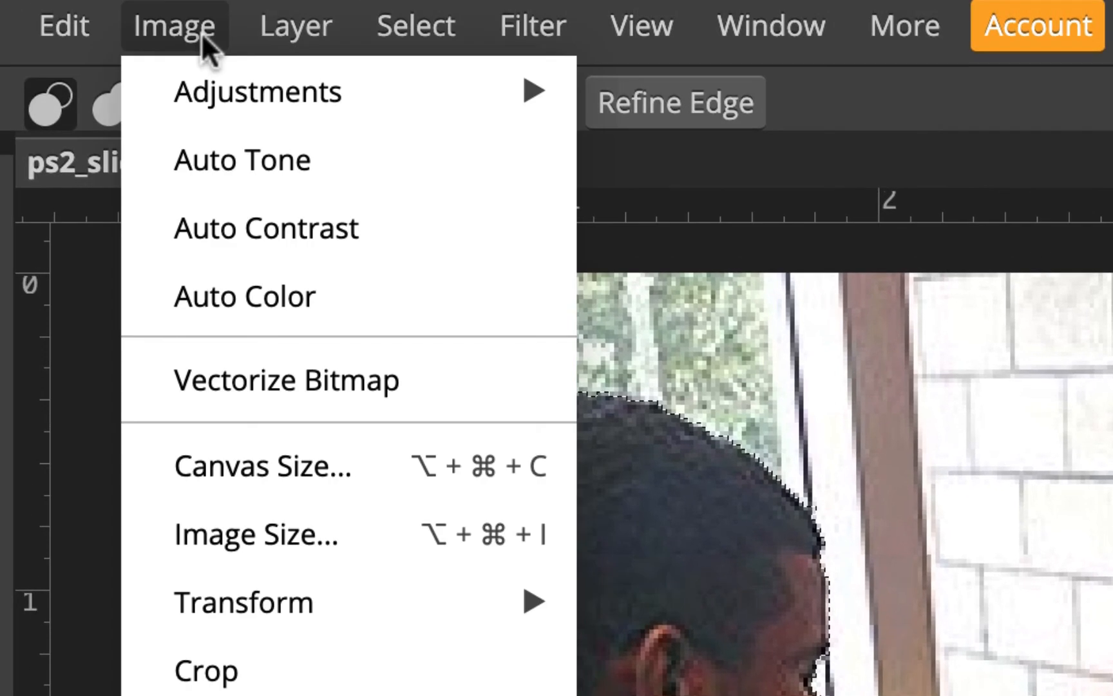
Deepen the head's shadows with Levels, raising the black input point to around 10.
mouse_move(219, 82)
left_click(654, 137)
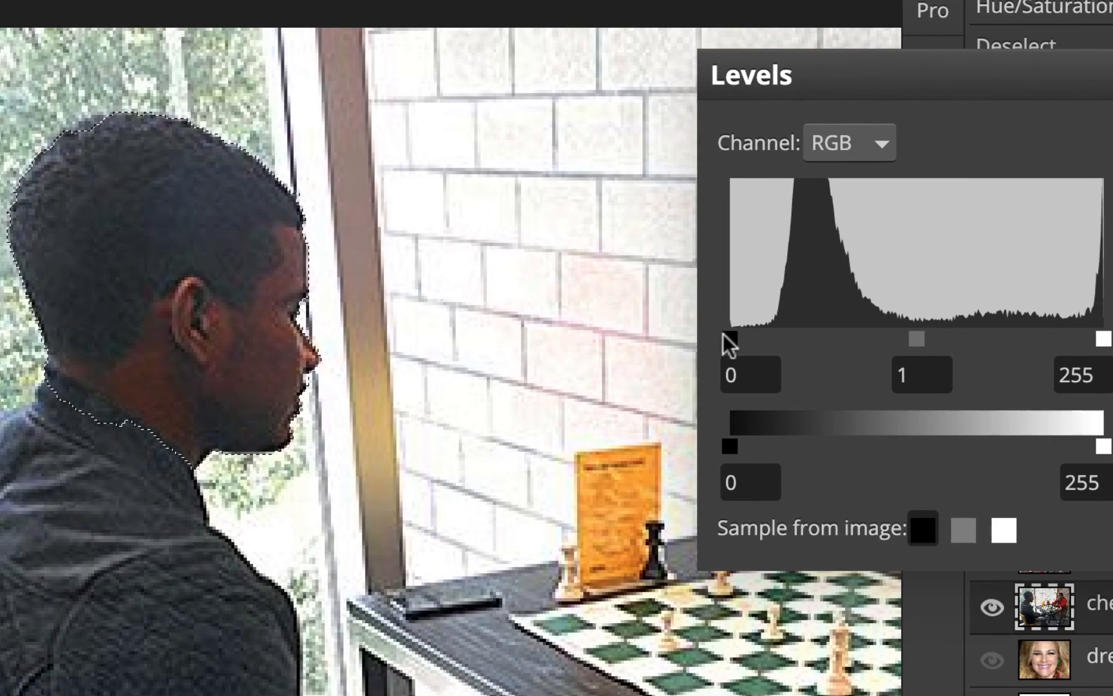
left_click_drag(882, 426, 904, 419)
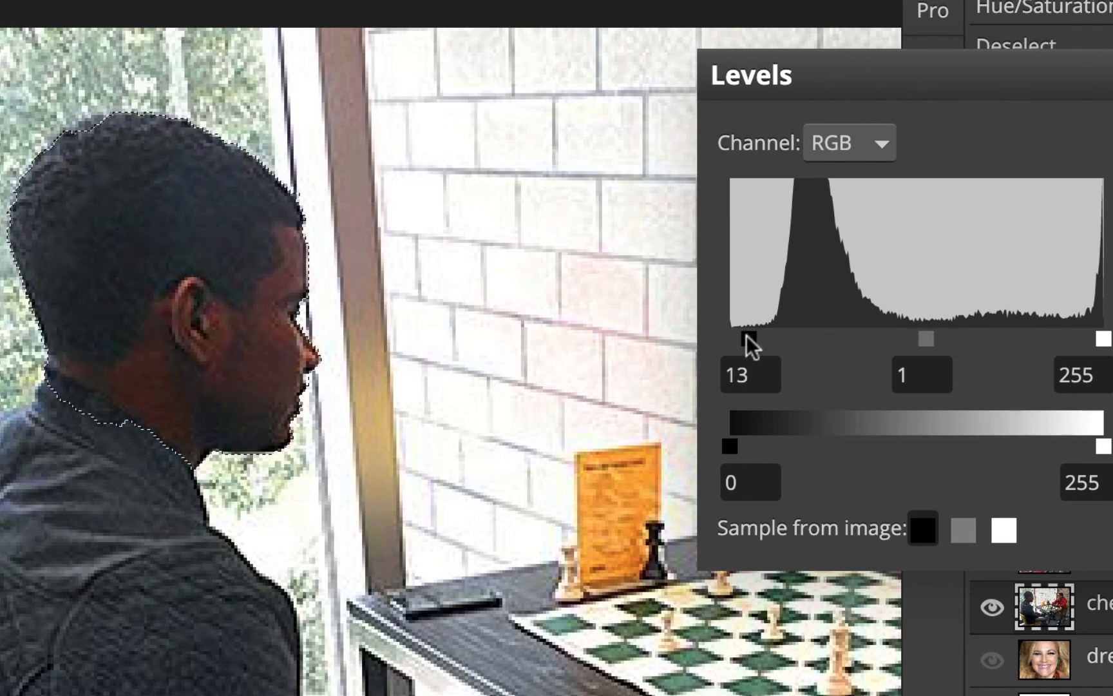
mouse_move(751, 347)
left_mouse_down()
mouse_move(735, 332)
mouse_move(756, 331)
mouse_move(733, 330)
mouse_move(746, 329)
left_mouse_up()
key("Return")
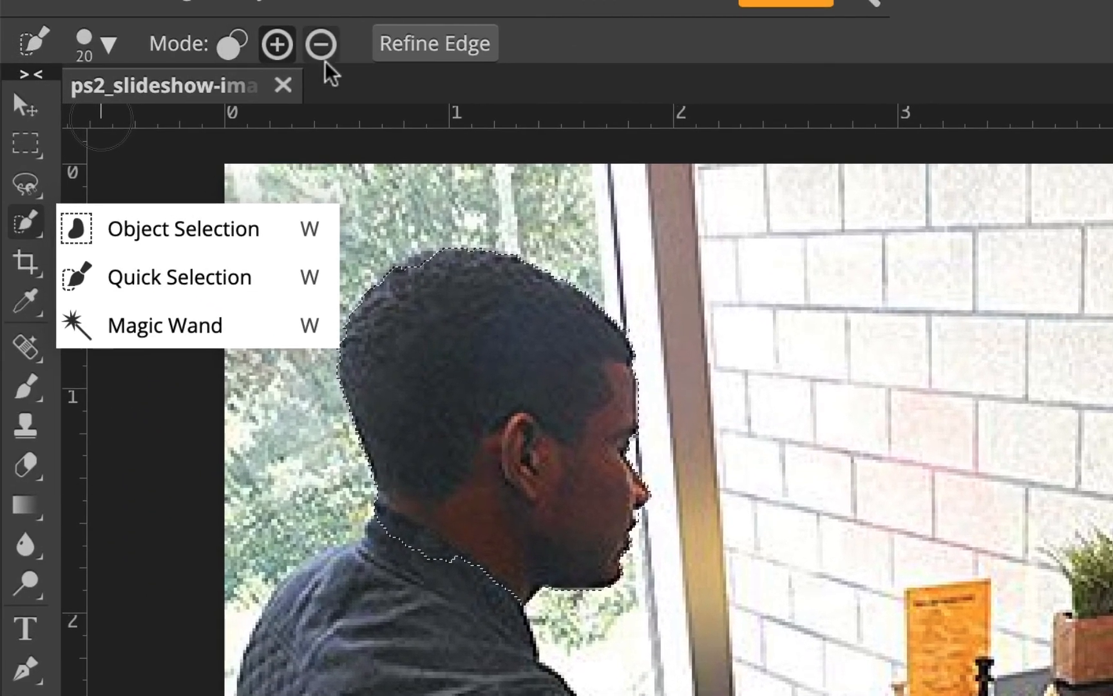
Refine the selection along the left player's neck with a 9 px Quick Selection subtract brush.
left_click(321, 45)
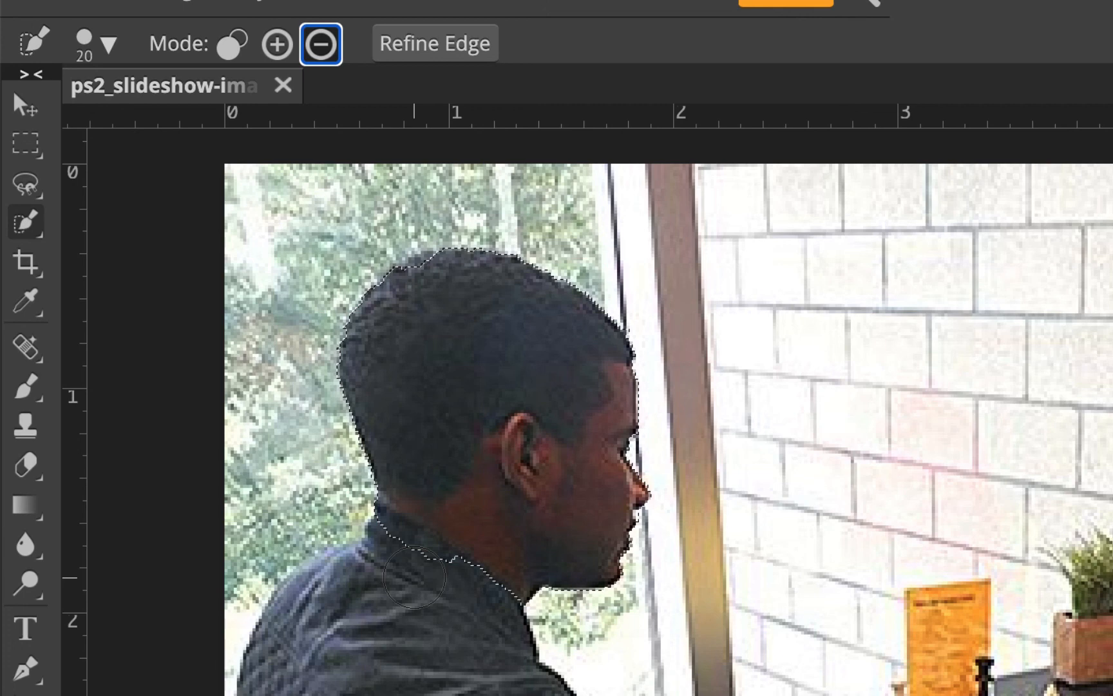
key("bracketleft")
key("bracketleft")
scroll(400, 546, "up", 2)
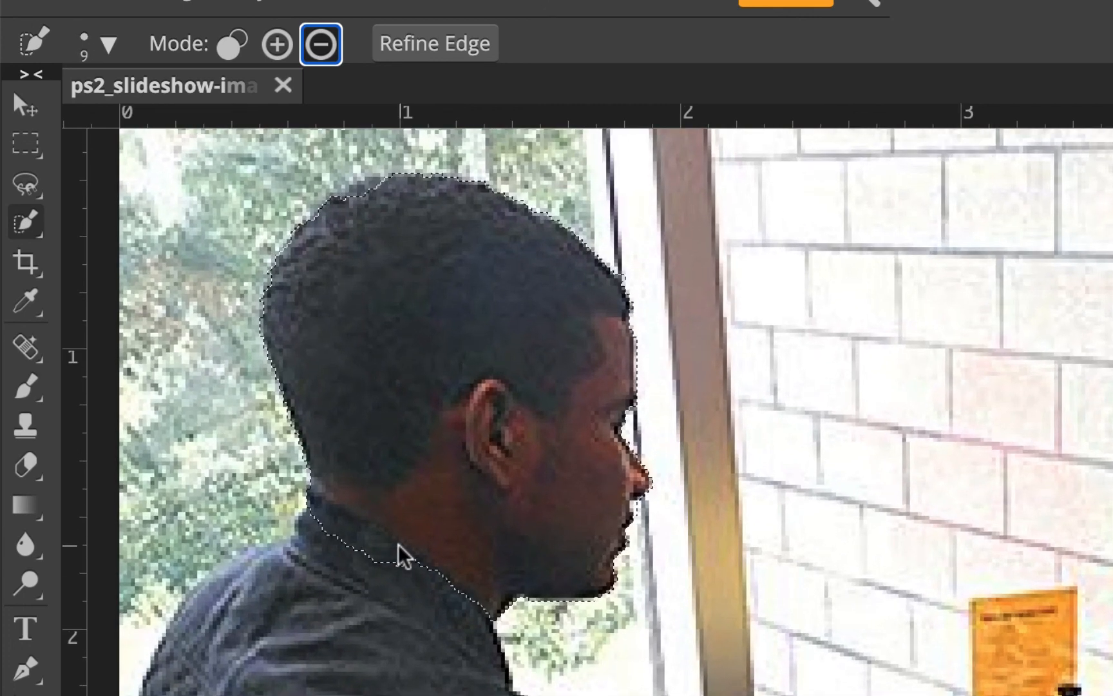
left_click(398, 584)
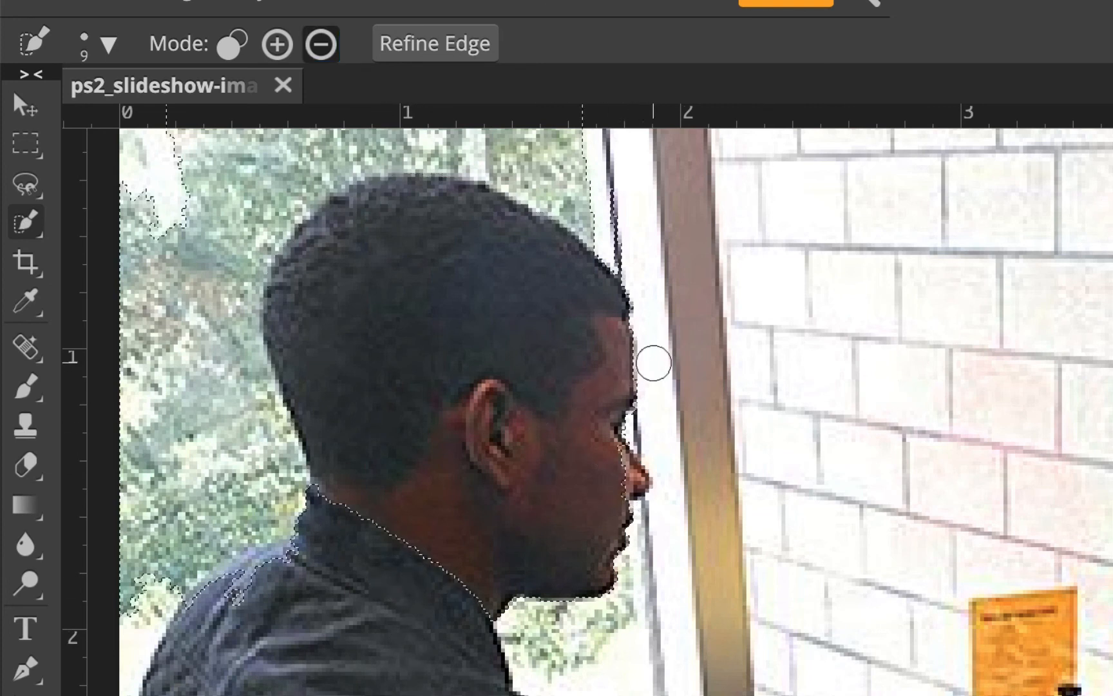
scroll(775, 373, "up", 2)
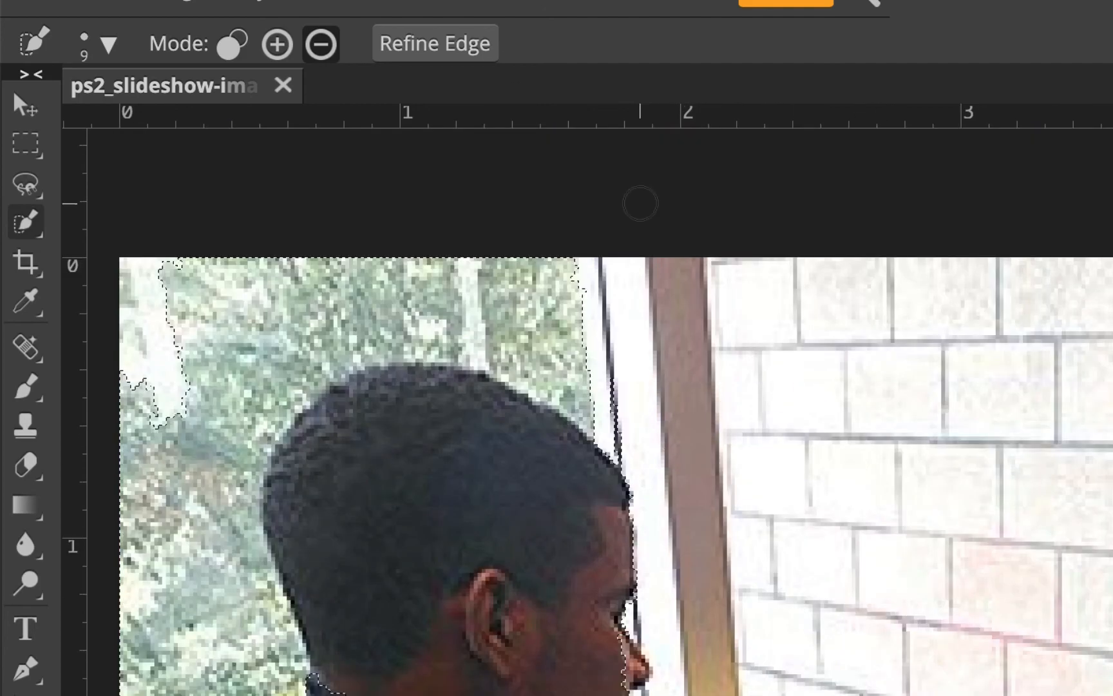
left_click(175, 3)
Apply Levels with black input 21 to the selection, deselect and zoom out to the whole photo.
mouse_move(211, 37)
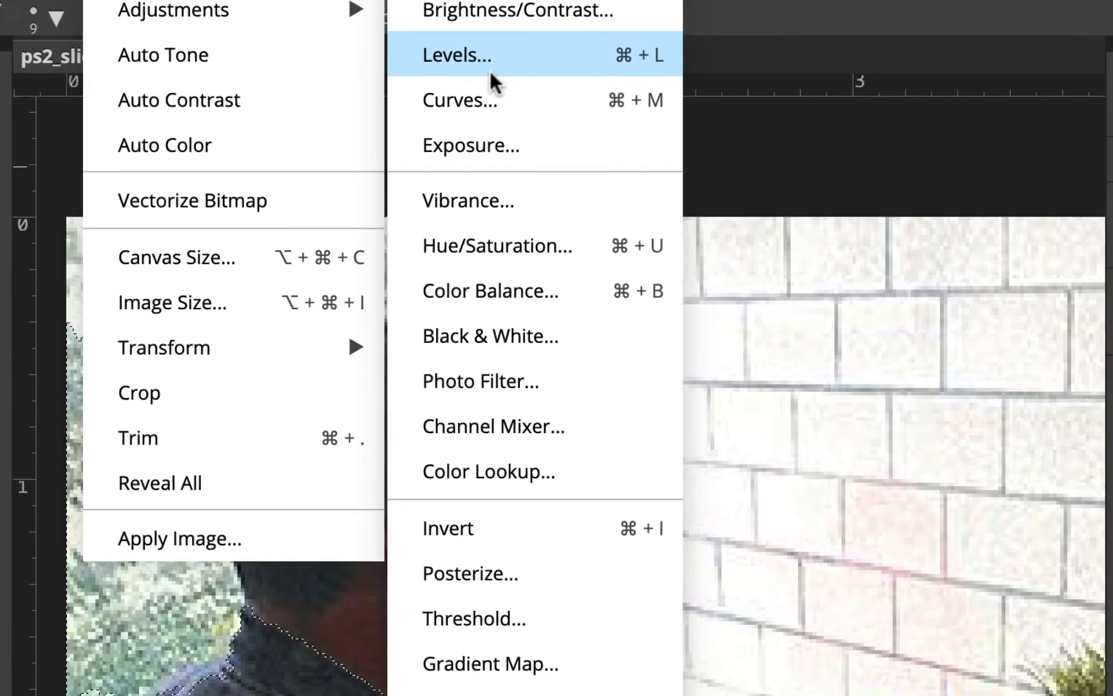
left_click(491, 65)
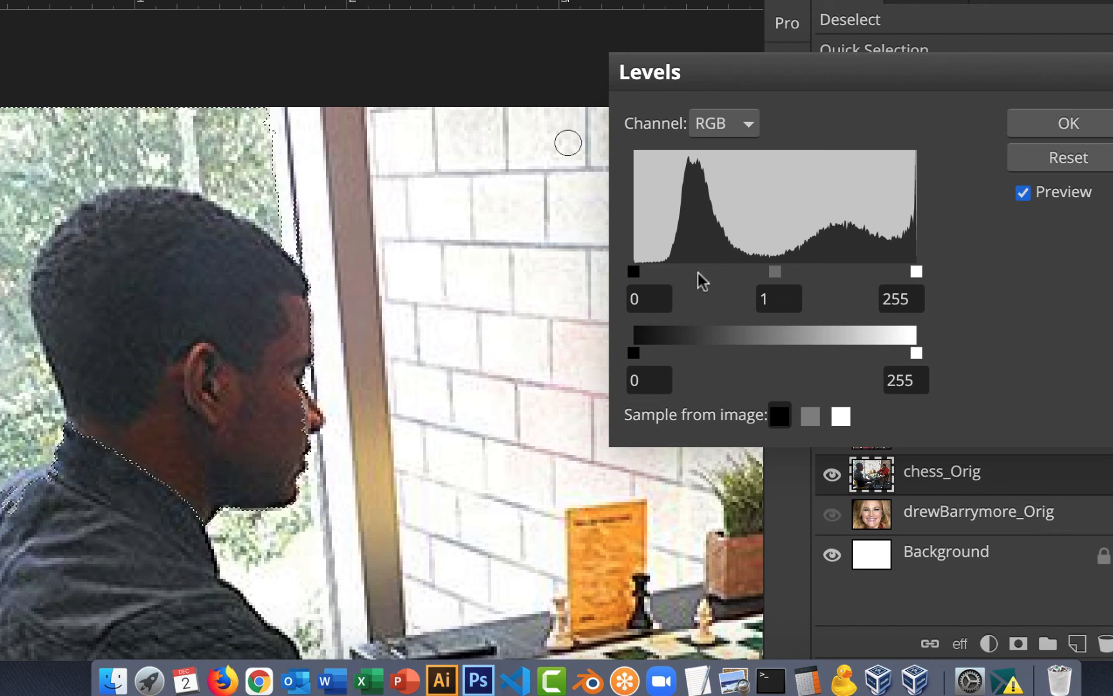
left_click_drag(633, 273, 655, 283)
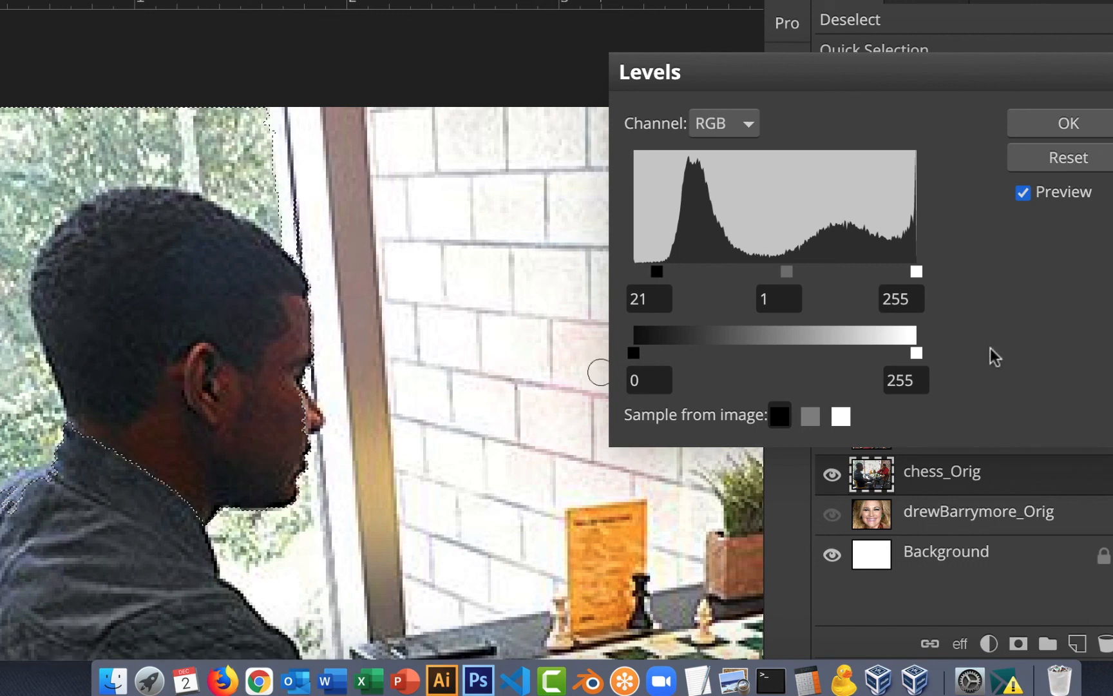
left_click(1023, 193)
left_click(1023, 193)
left_click(1080, 124)
key("ctrl+d")
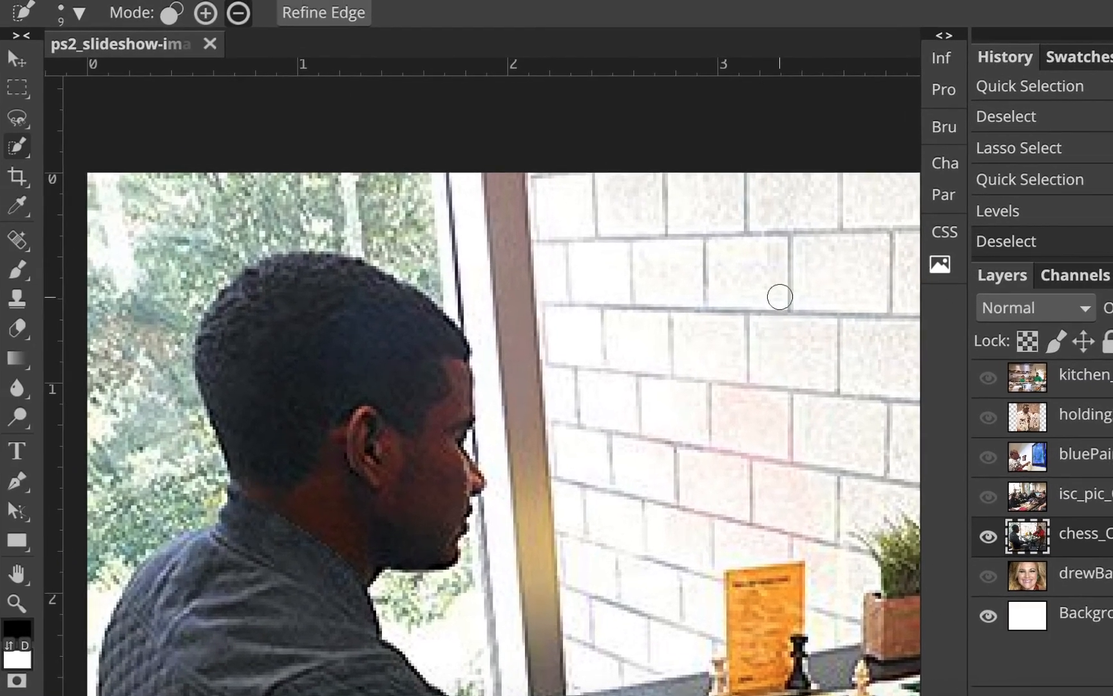
key("ctrl+minus")
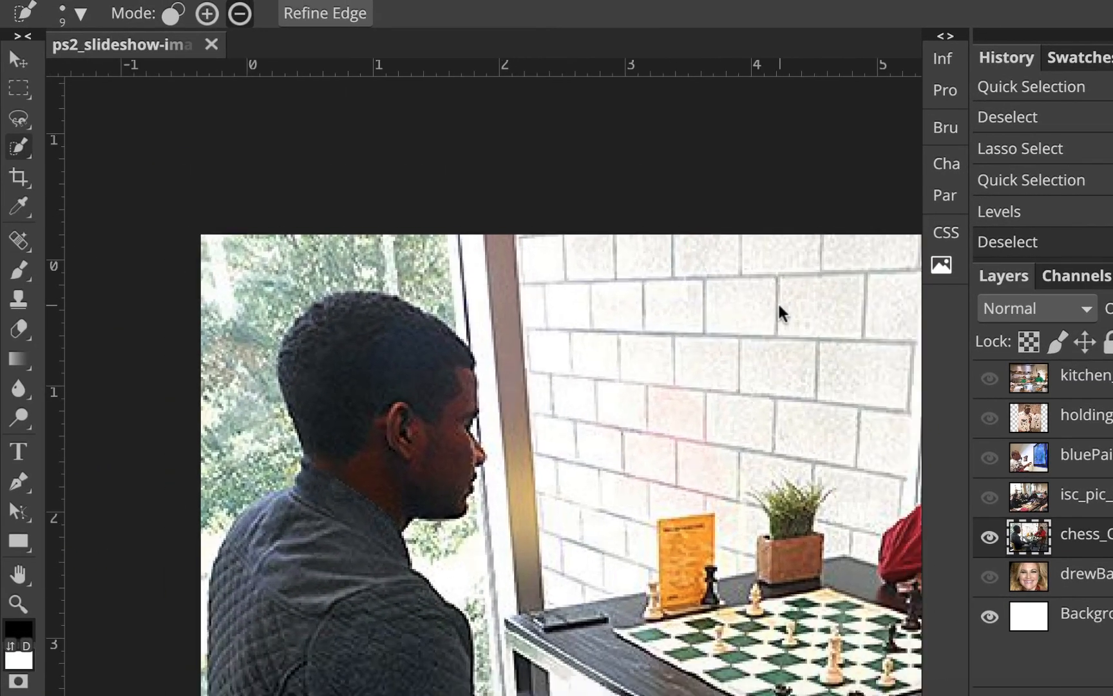
key("ctrl+minus")
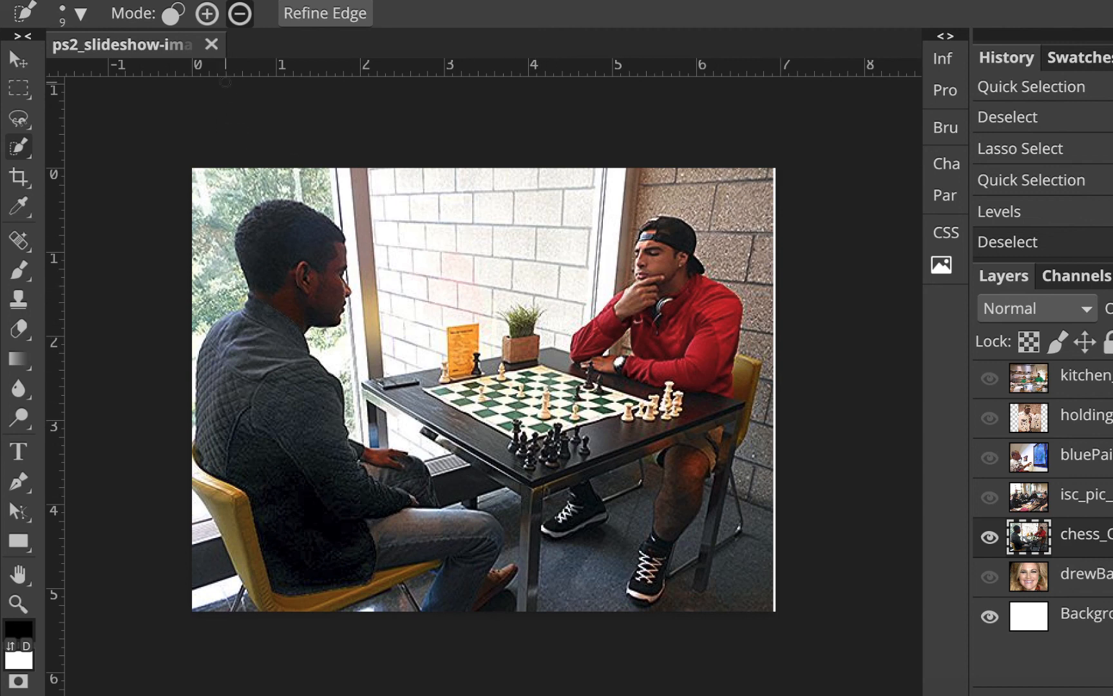
Apply Shadows/Highlights to the whole chess photo at 14% amount, 25% tone, 12 px radius.
left_click(131, 0)
mouse_move(147, 9)
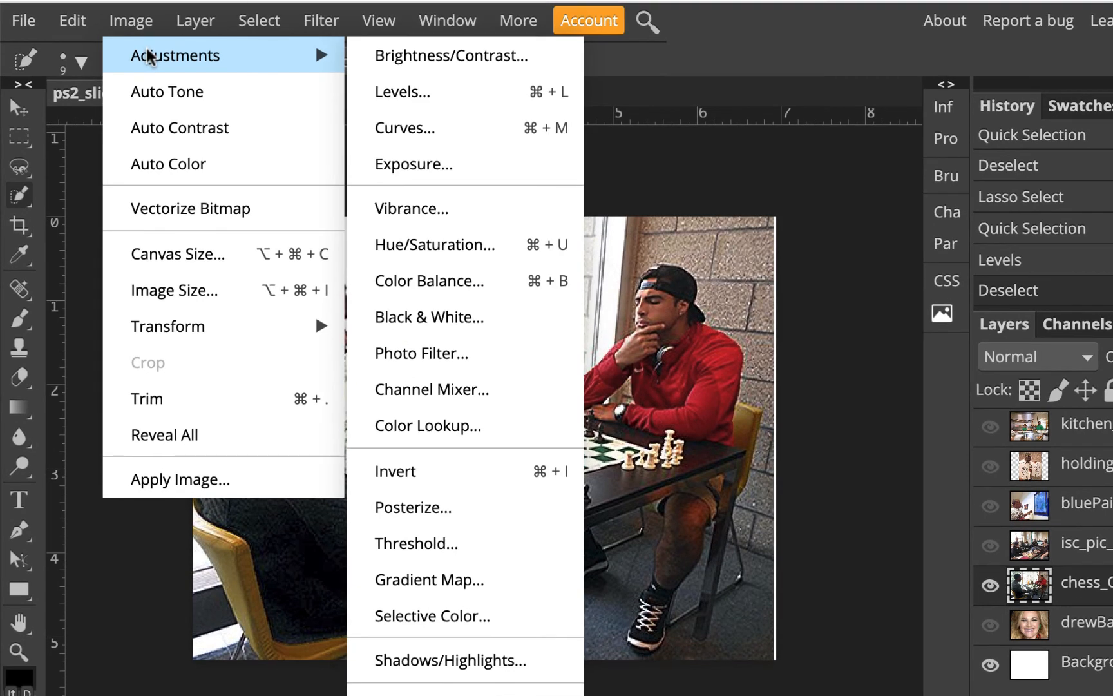
left_click(452, 659)
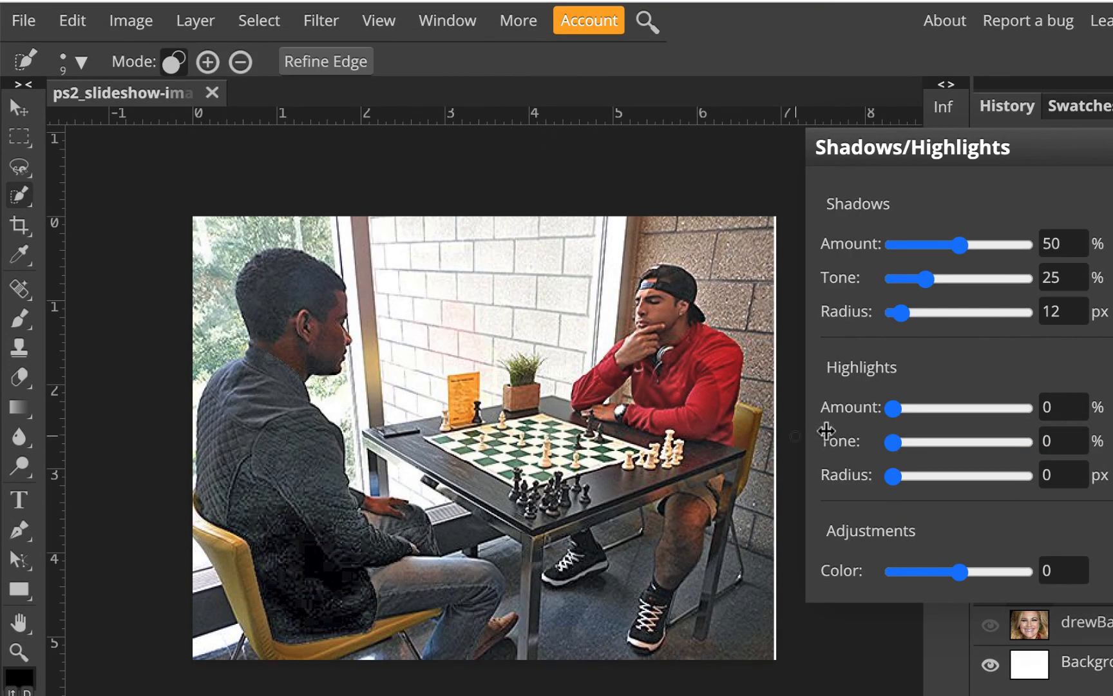
left_click_drag(956, 247, 910, 251)
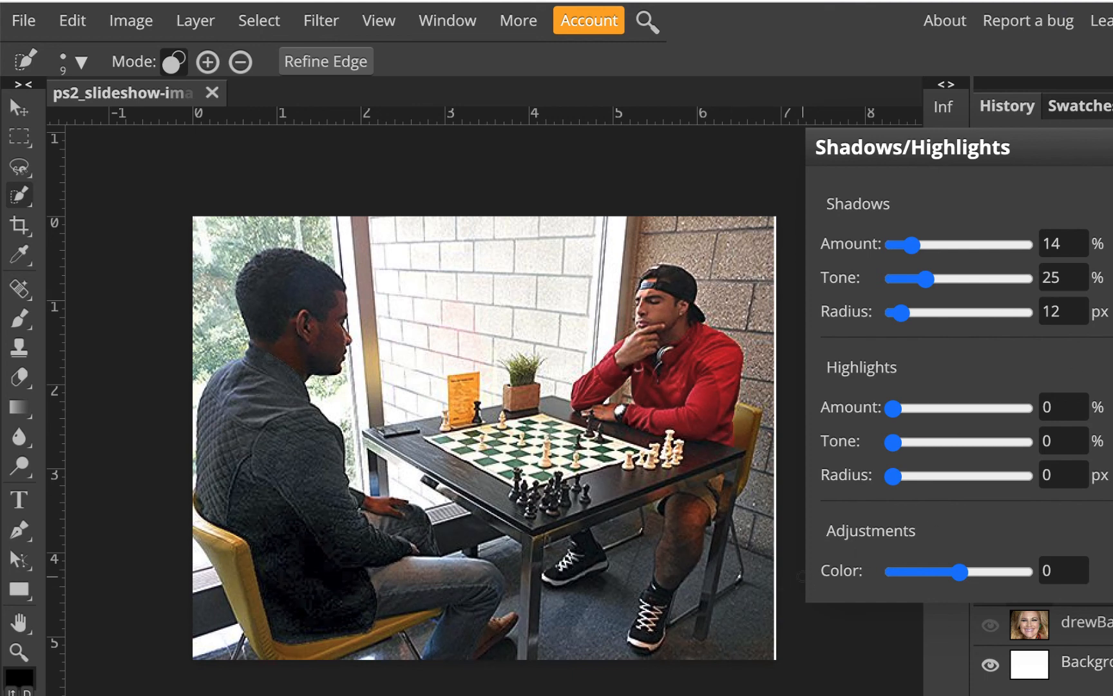
key("Return")
left_click(132, 21)
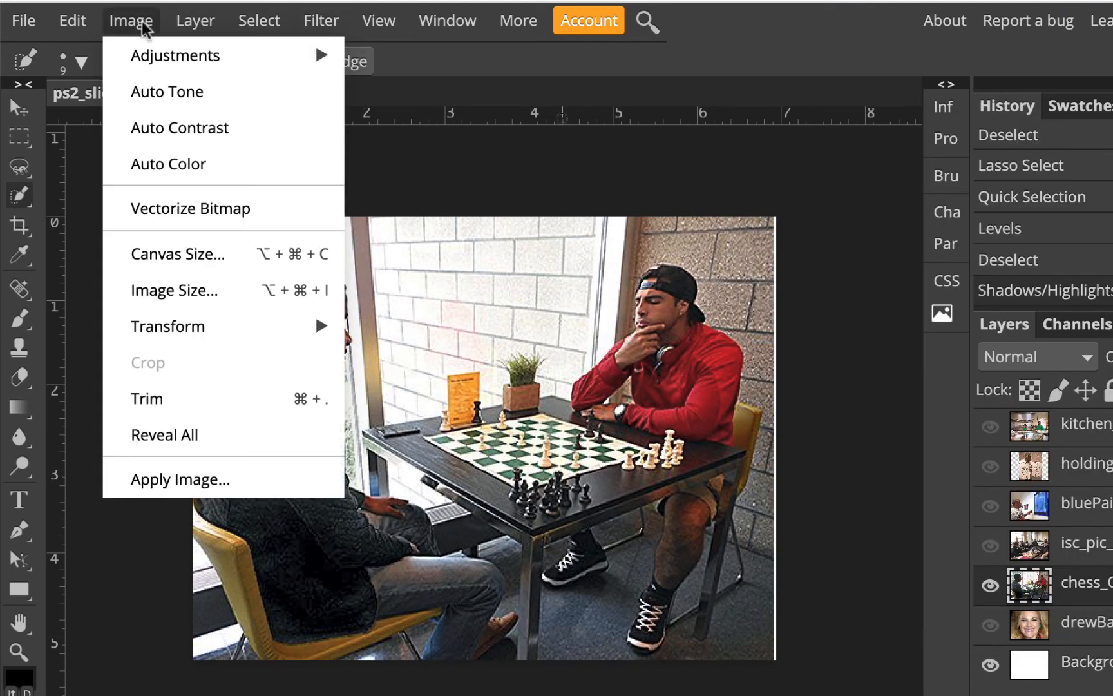
In Levels, pull the white input left and nudge the midtones to gamma 1.06, then apply.
mouse_move(155, 58)
left_click(401, 92)
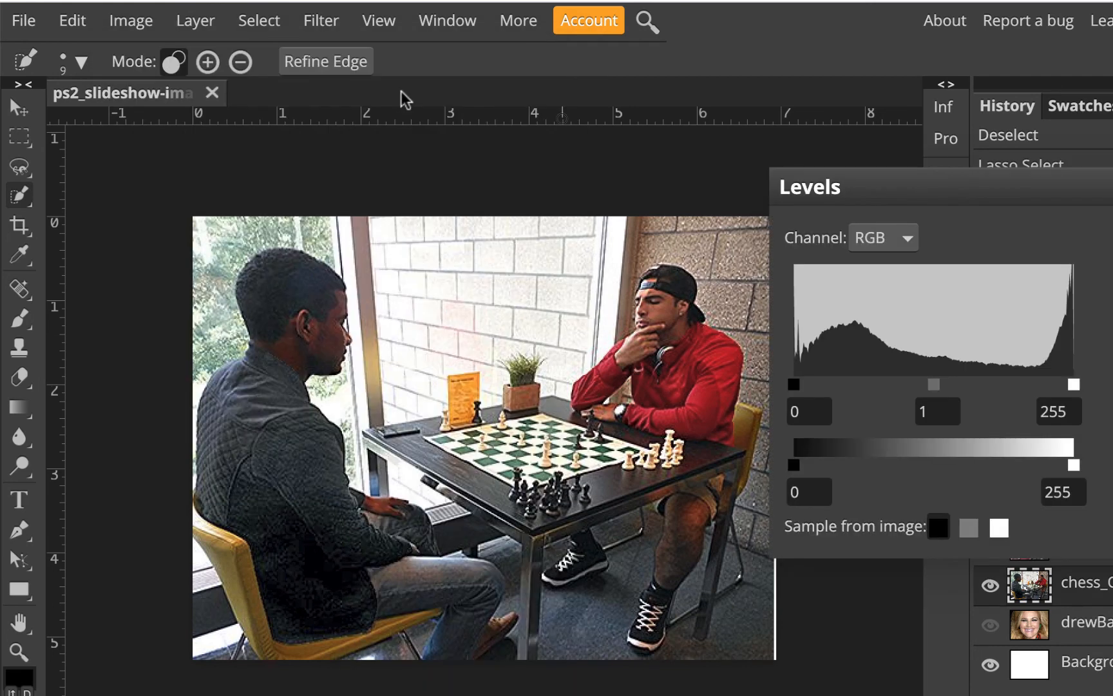
left_click_drag(1074, 385, 1096, 388)
mouse_move(928, 385)
left_mouse_down()
mouse_move(943, 385)
mouse_move(929, 395)
left_mouse_up()
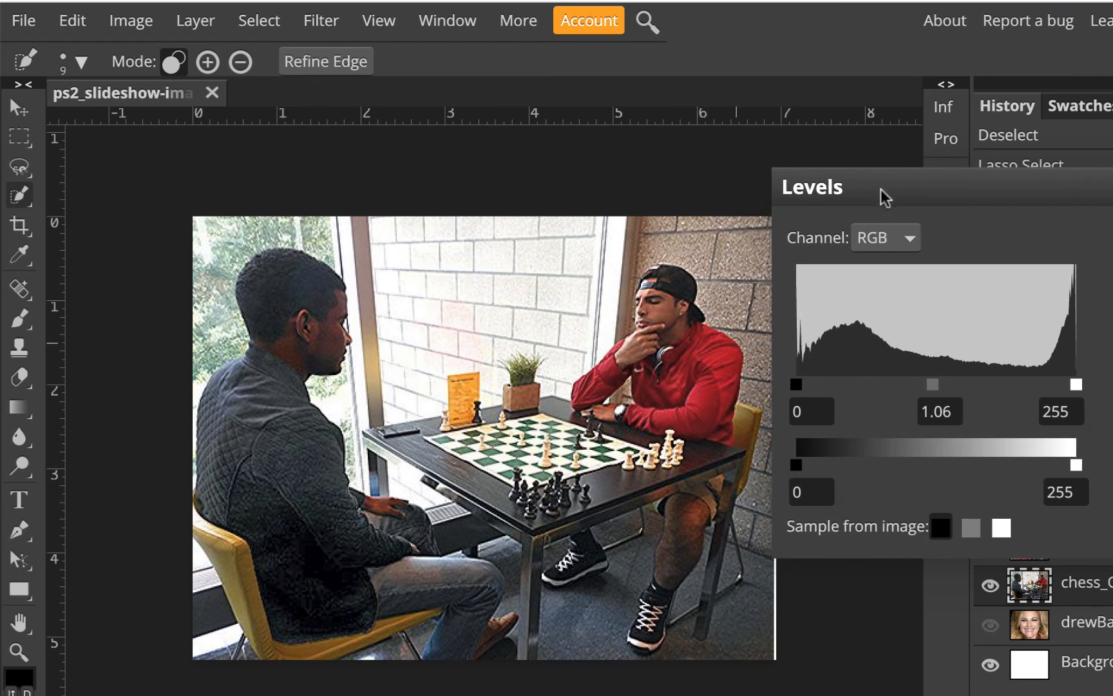
left_click_drag(881, 189, 965, 153)
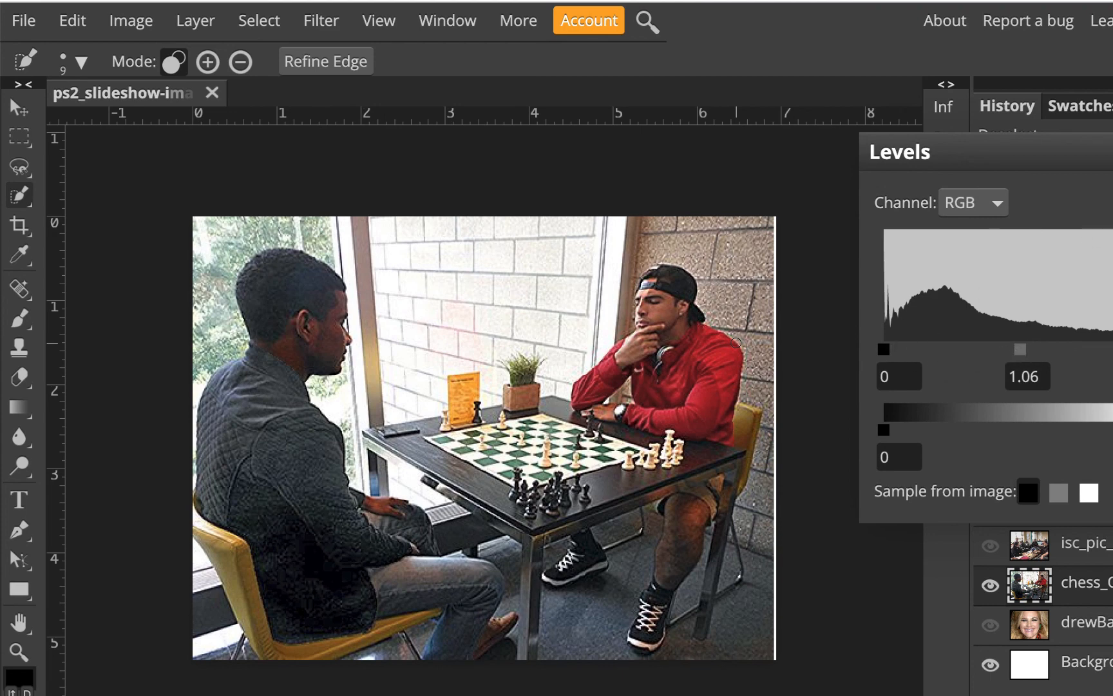
key("Return")
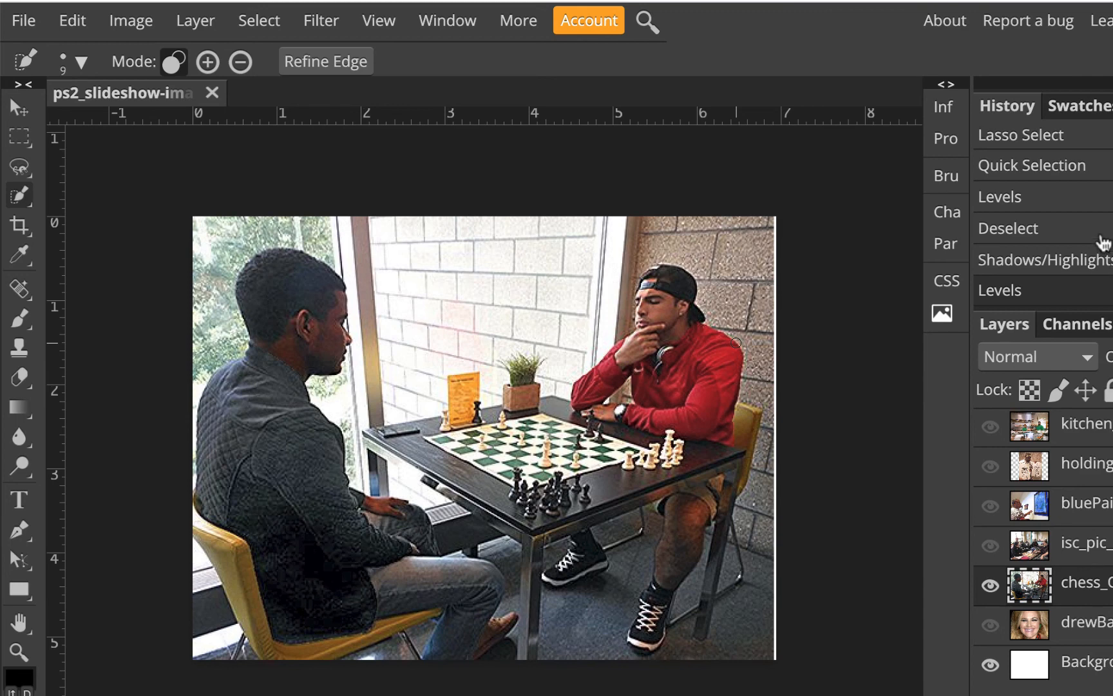
Compare the before and after Levels History states, then save the slideshow PSD to Google Drive.
left_click(1103, 193)
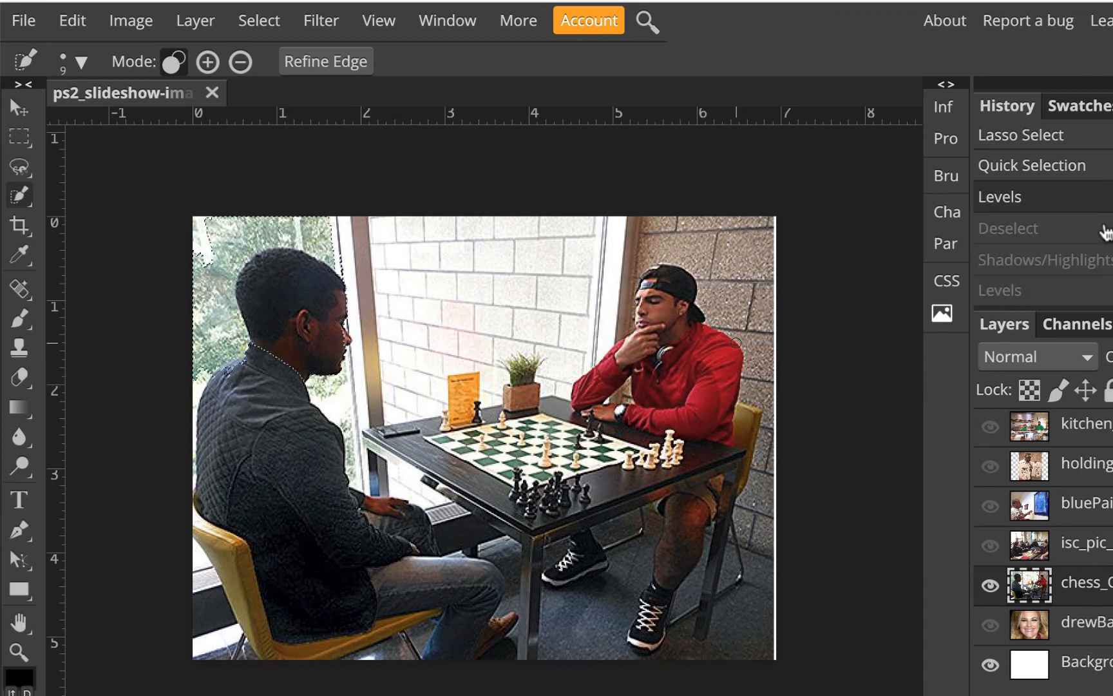
left_click(1107, 295)
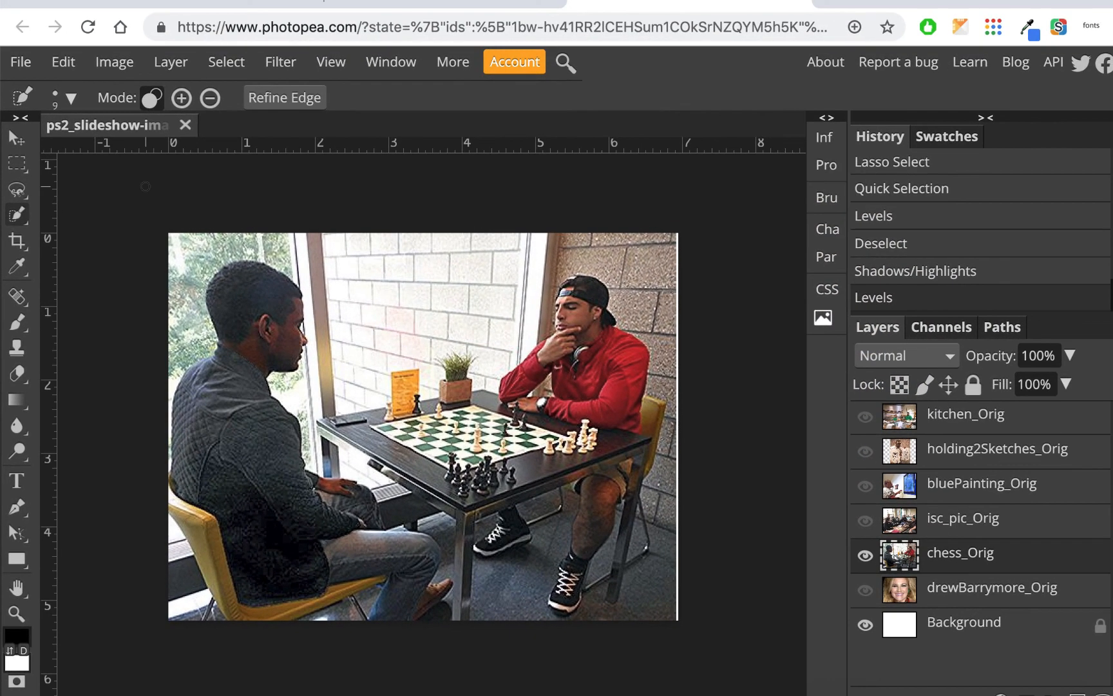
left_click(21, 62)
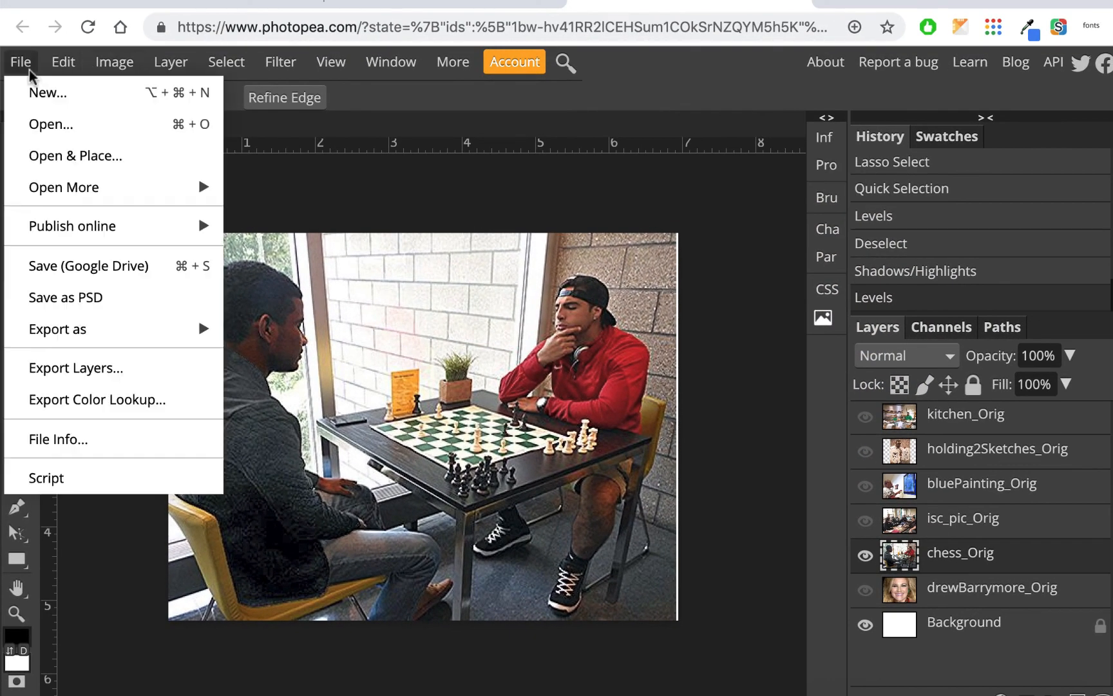
left_click(83, 270)
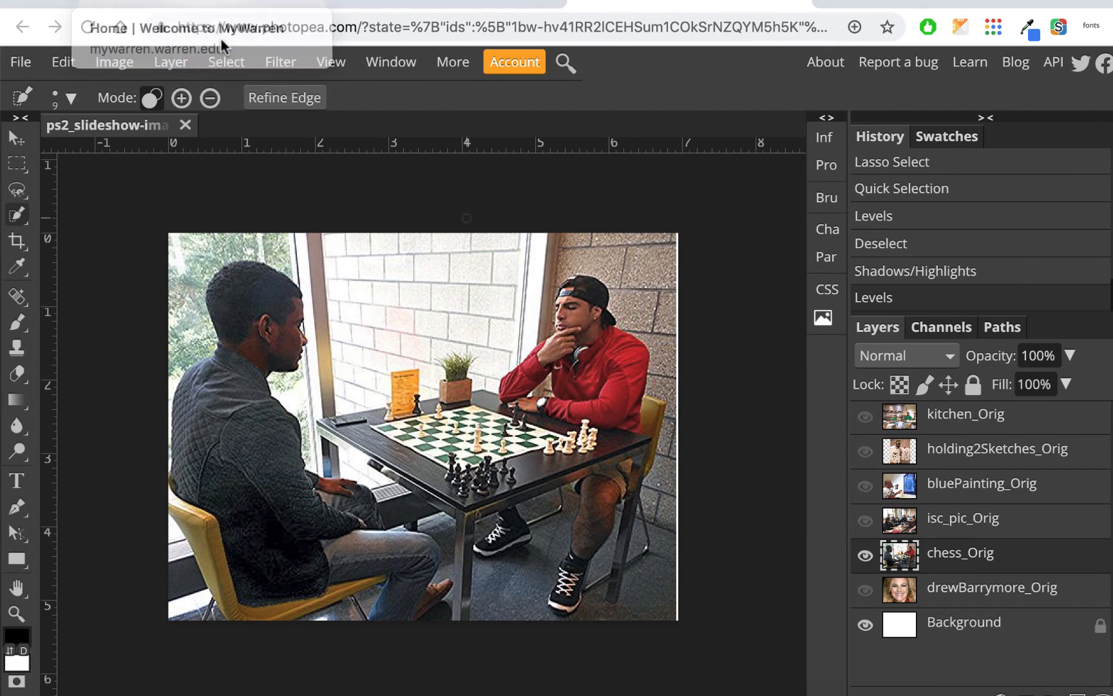
left_click(278, 62)
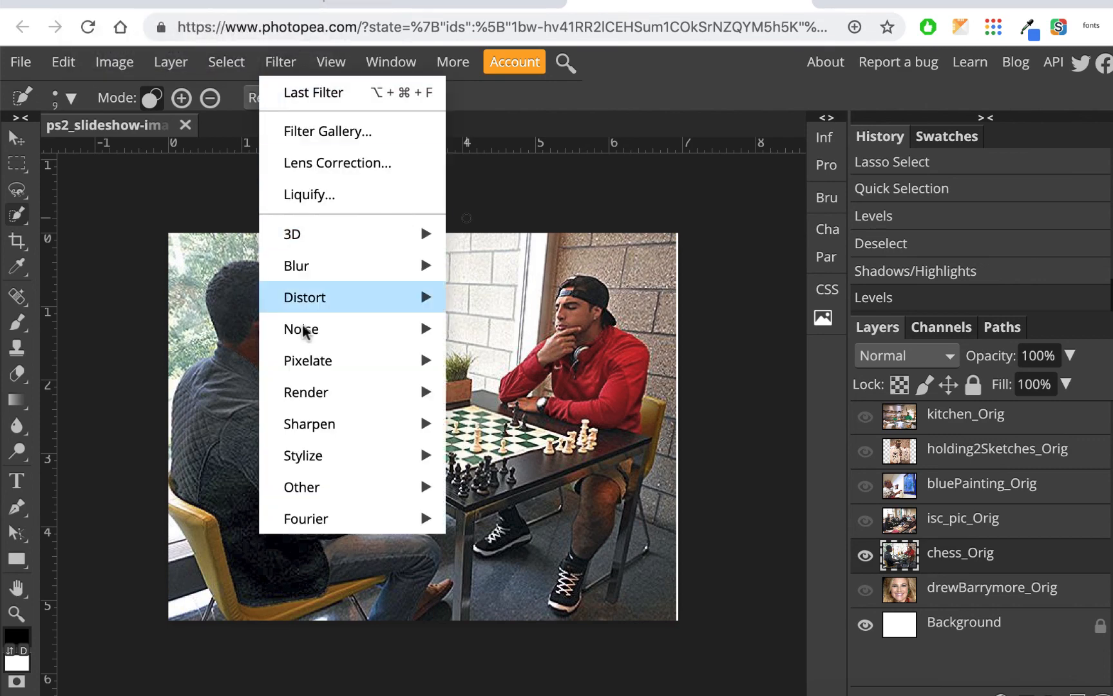
Sharpen the chess photo with Unsharp Mask at 44% amount, 0.8 px radius, 0 threshold.
mouse_move(390, 427)
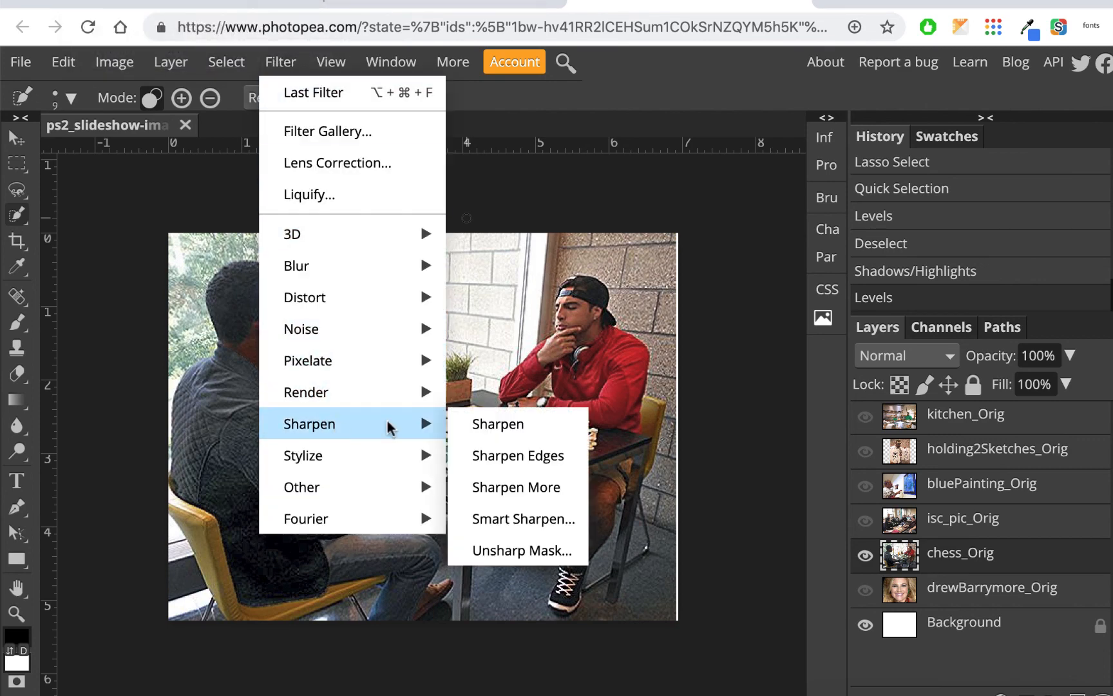
left_click(496, 554)
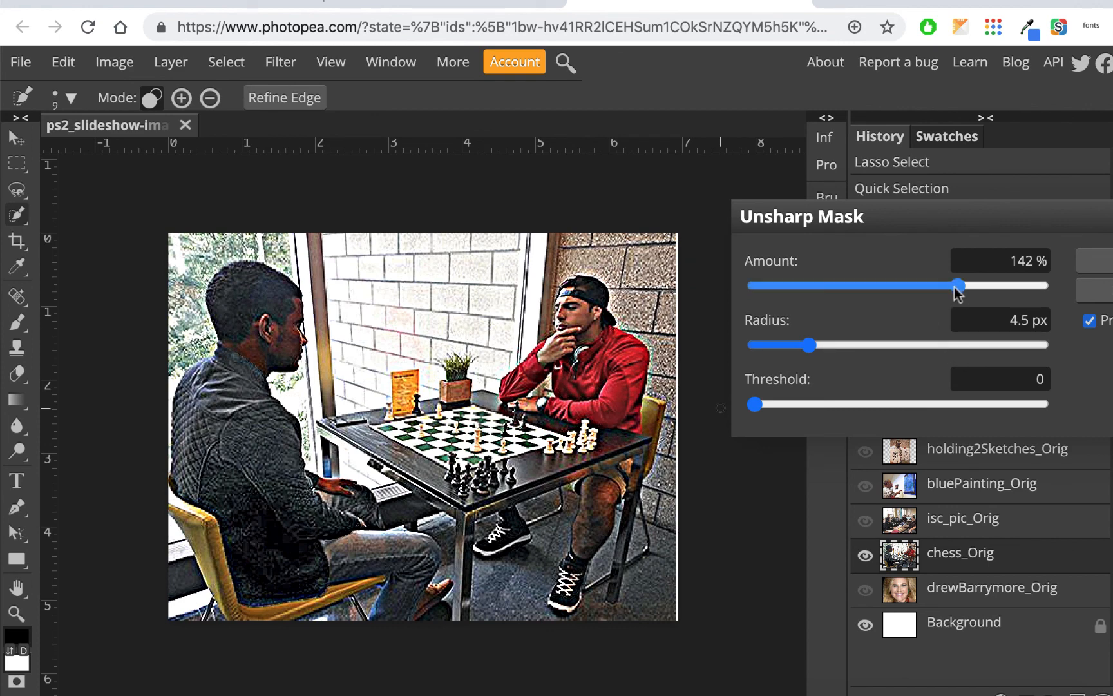
left_click_drag(957, 286, 816, 285)
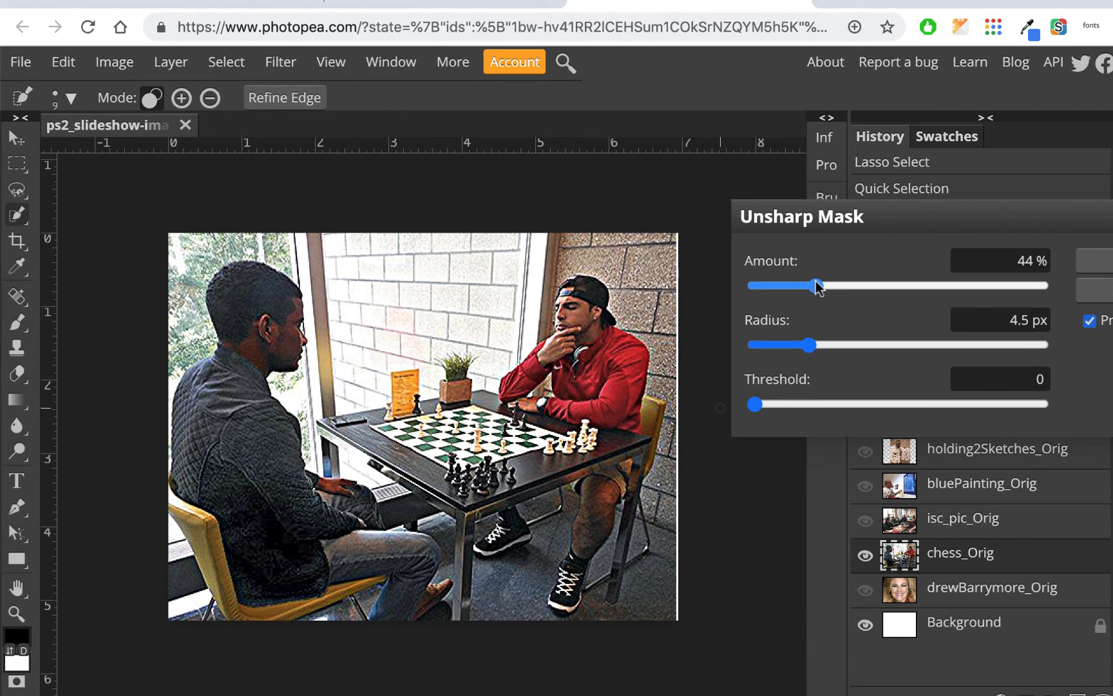
left_click(801, 352)
left_click_drag(800, 351, 772, 349)
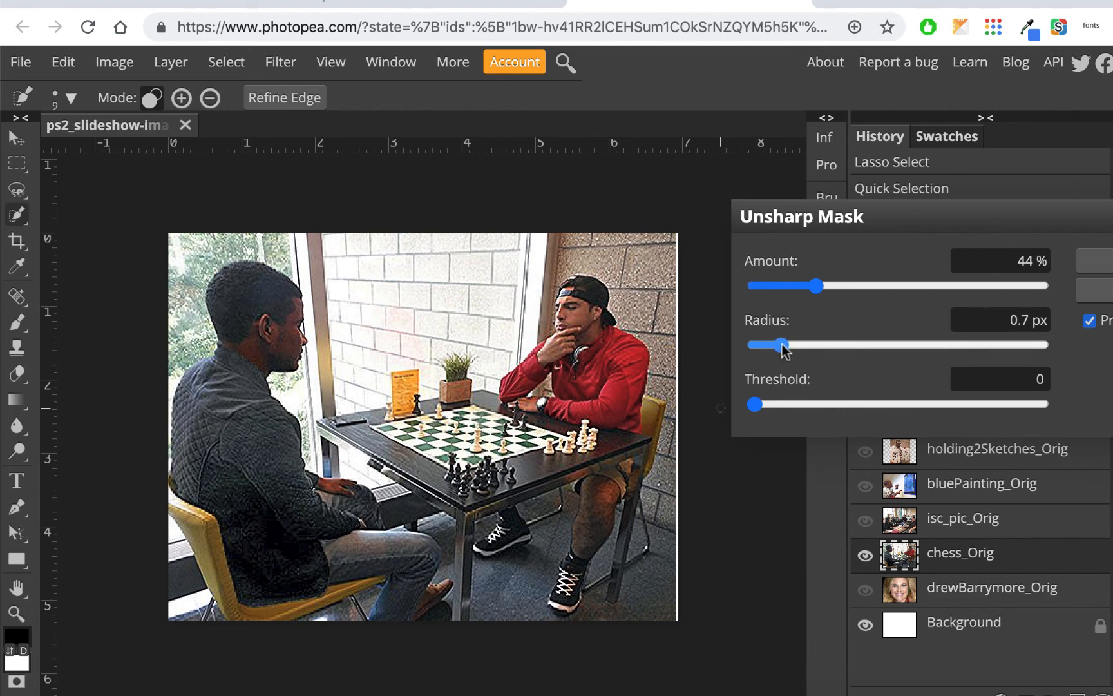
left_click(786, 347)
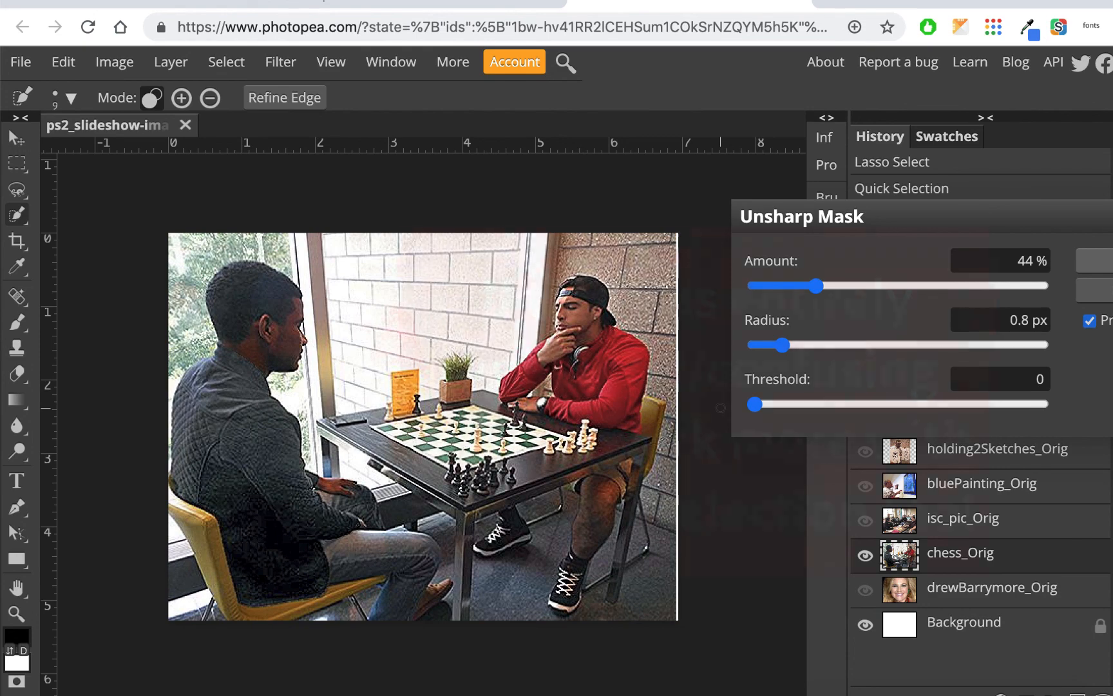
left_click(1094, 260)
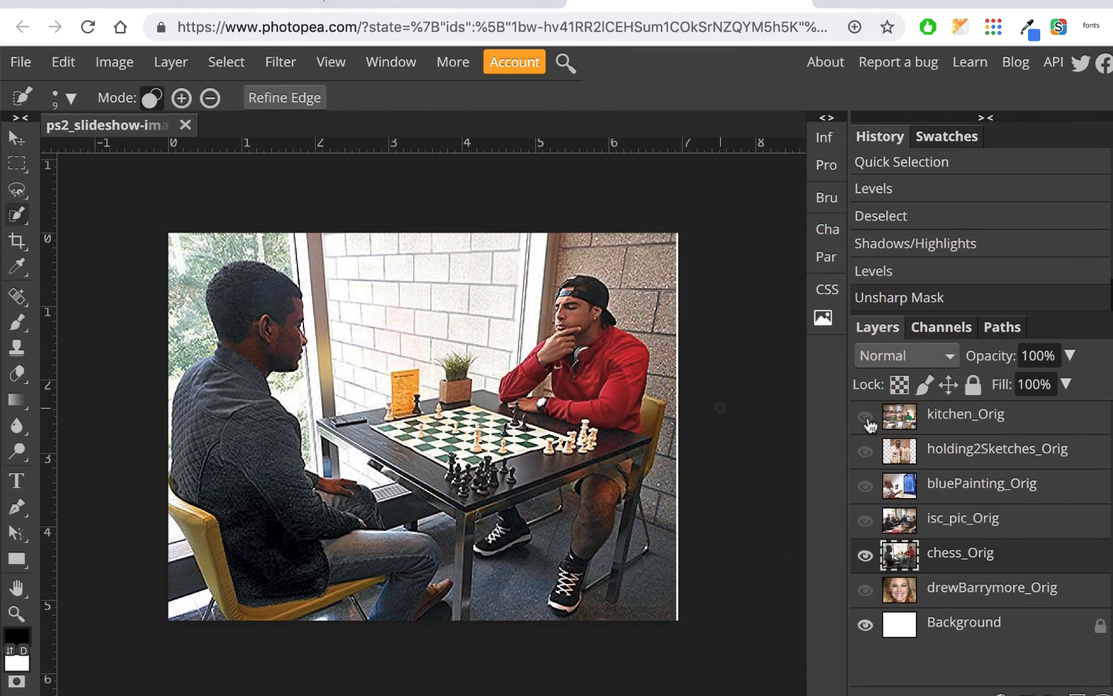
Turn on all six _Orig photo layers and hide the white Background layer.
left_click(866, 419)
left_click(867, 453)
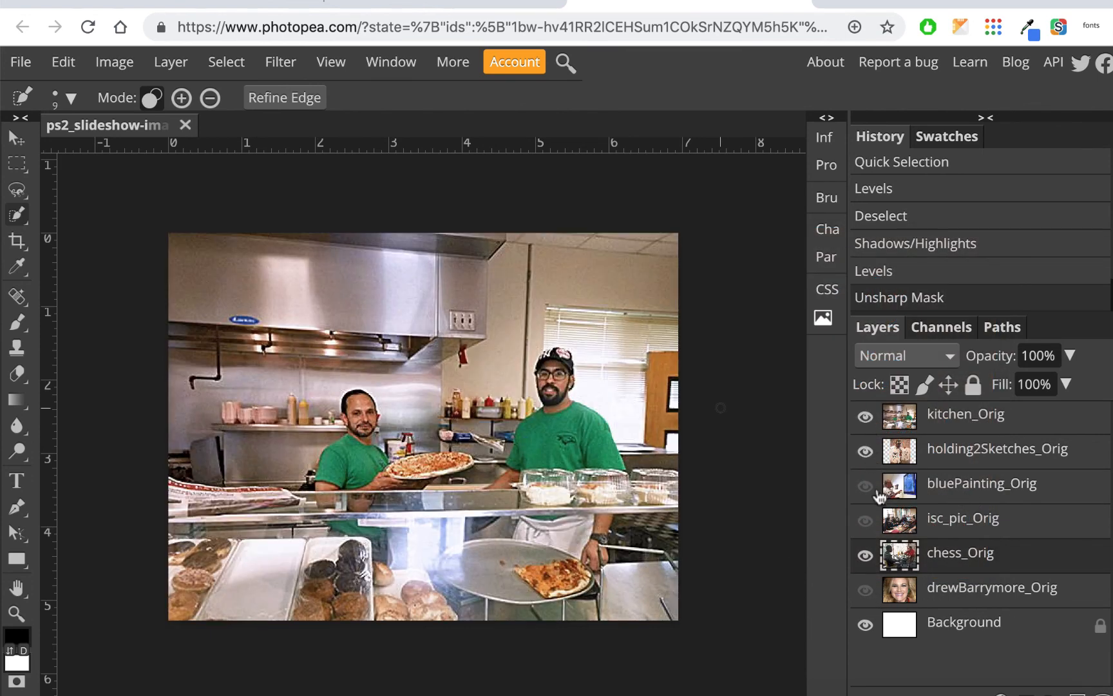
left_click(866, 417)
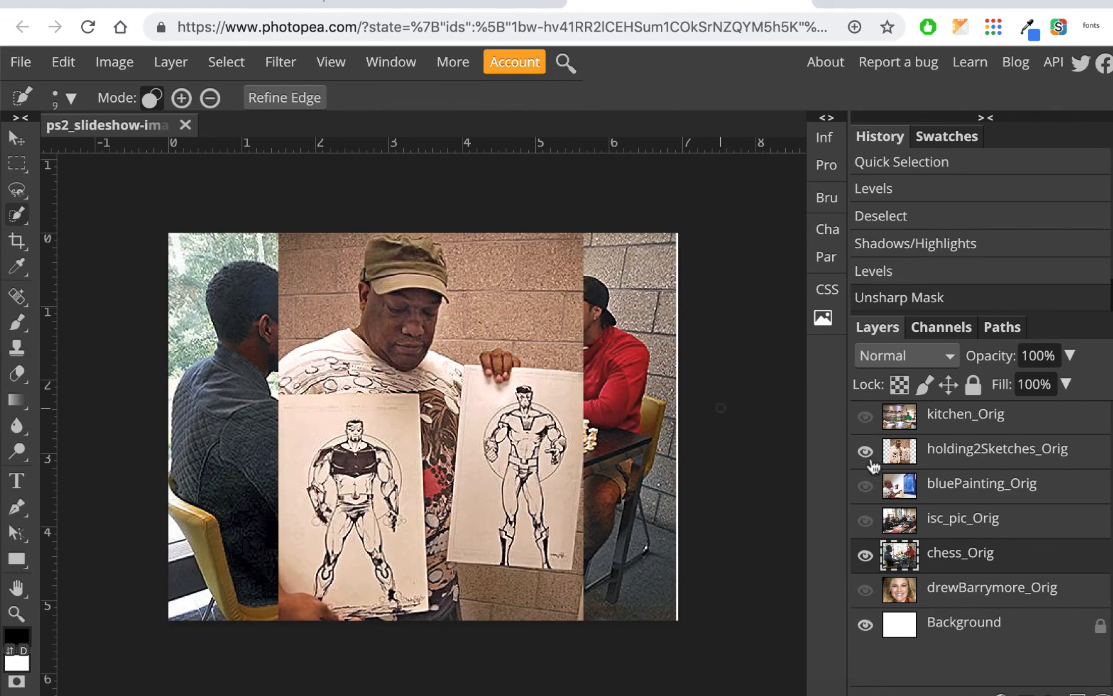
left_click(865, 486)
left_click(866, 453)
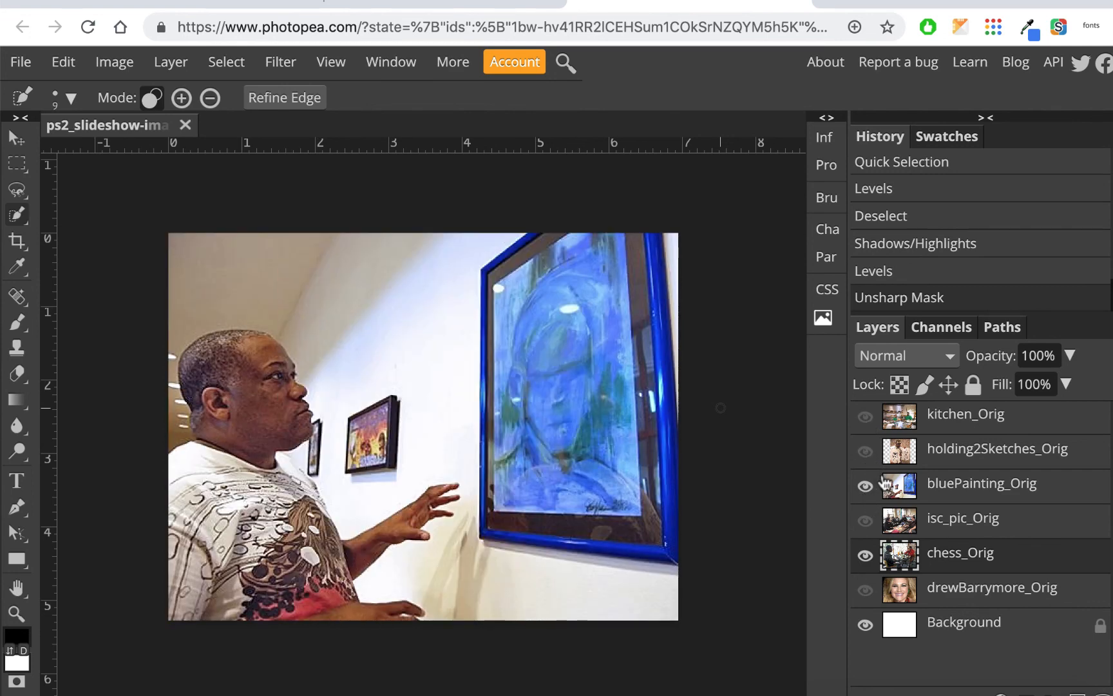
left_click(866, 453)
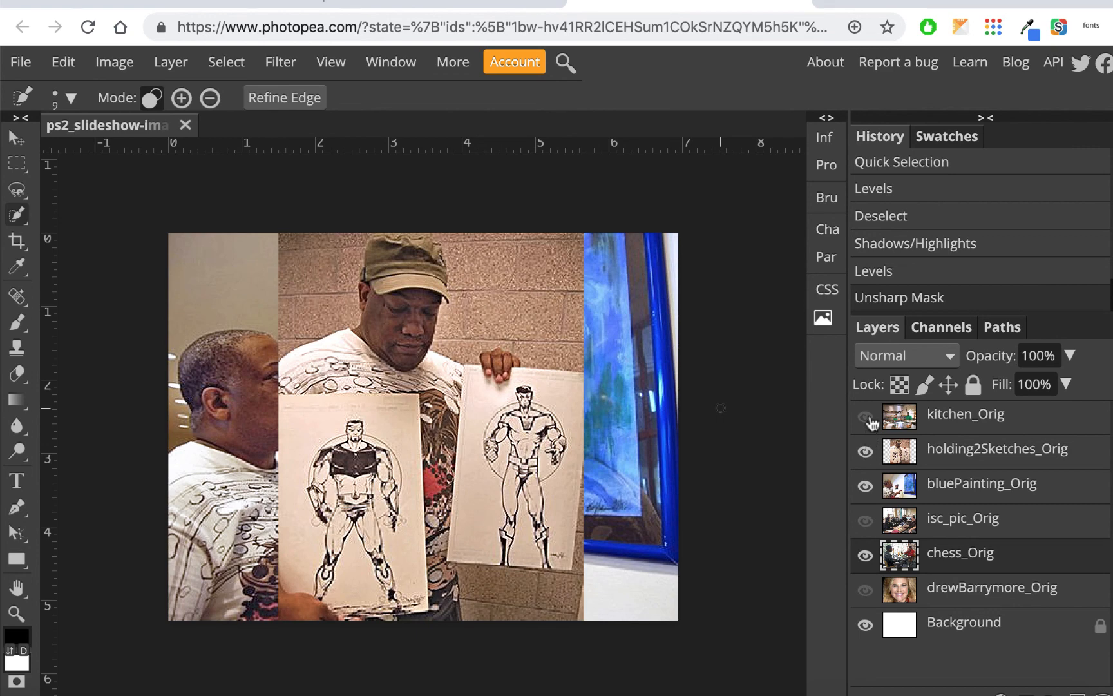
left_click(866, 417)
left_click(866, 521)
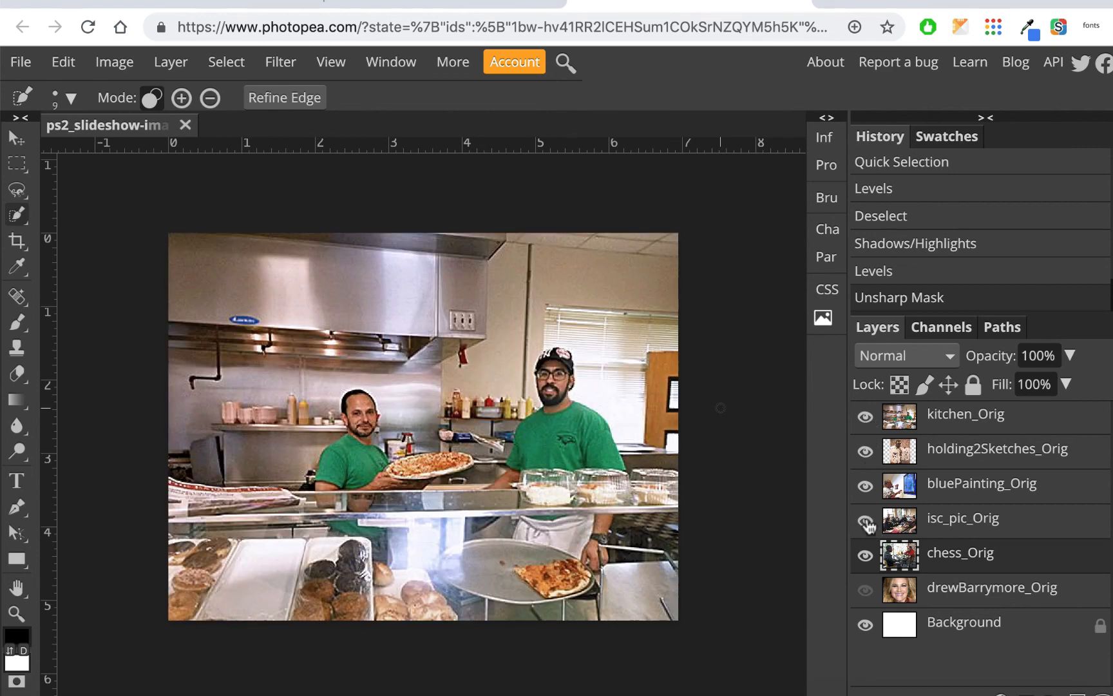
left_click(865, 590)
left_click(865, 625)
Save the updated slideshow document to Google Drive again.
left_click(20, 62)
left_click(88, 264)
left_click(20, 64)
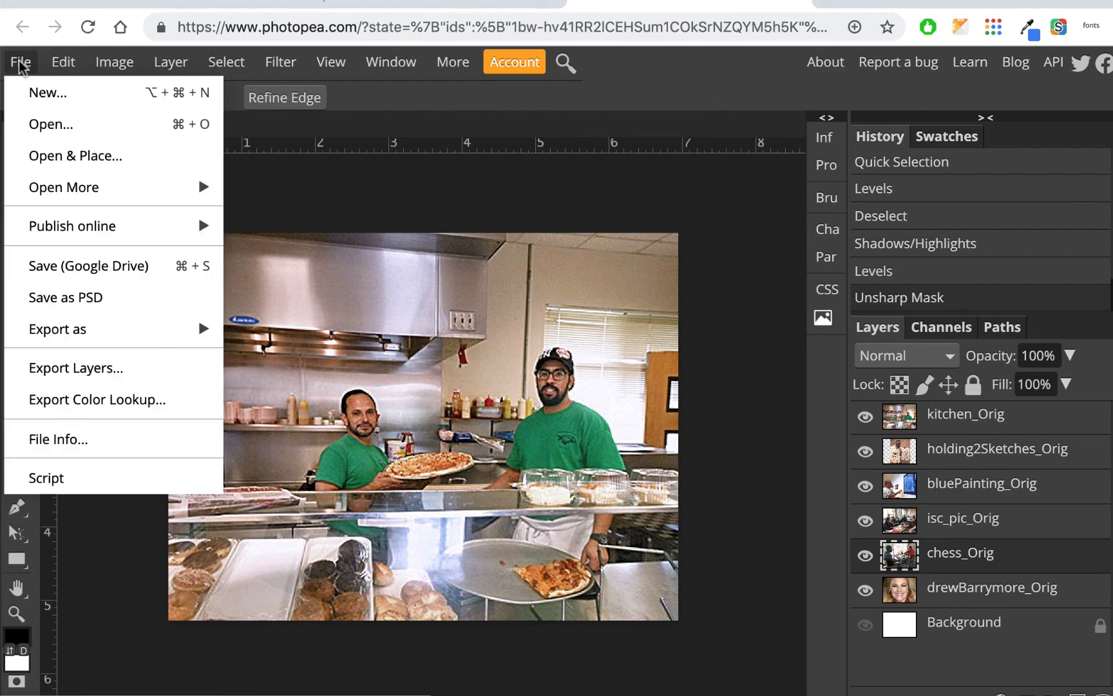
Export all 7 layers as 80%-quality JPGs, without the -e- name filter, into assets.zip.
left_click(84, 369)
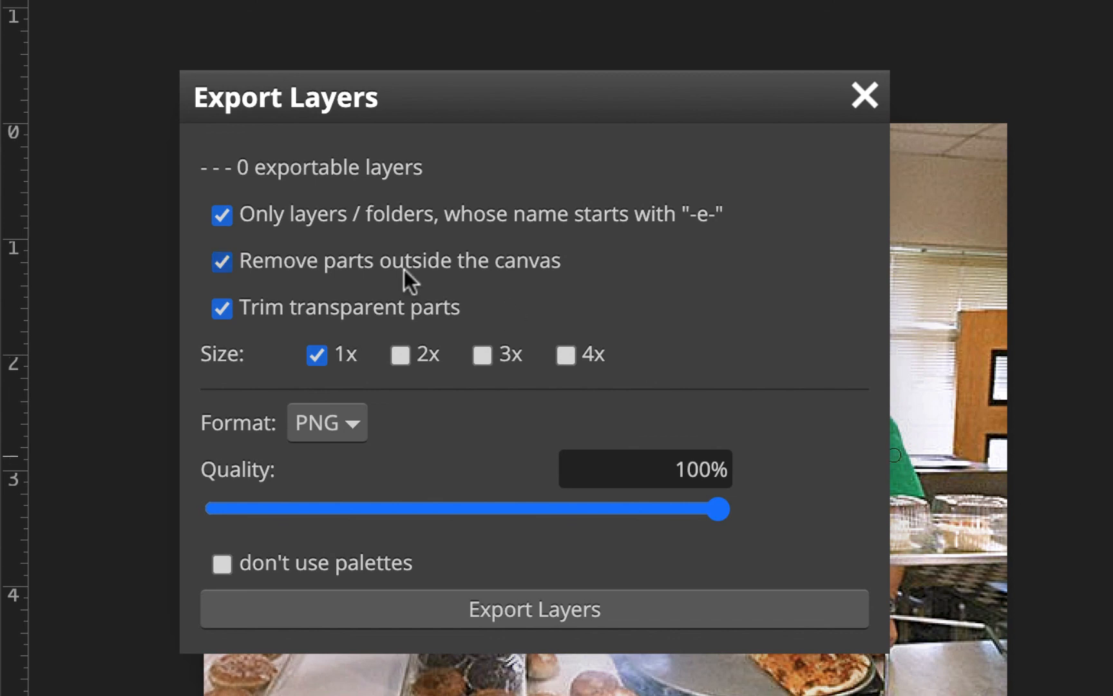
left_click(223, 216)
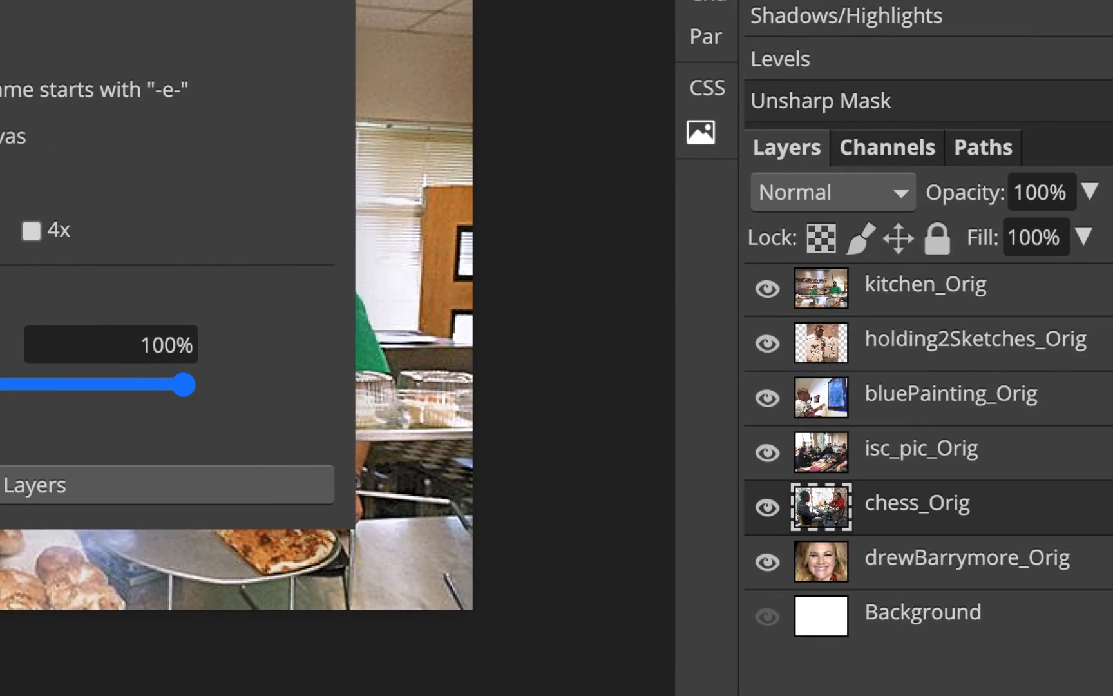
left_click(139, 351)
left_click(305, 402)
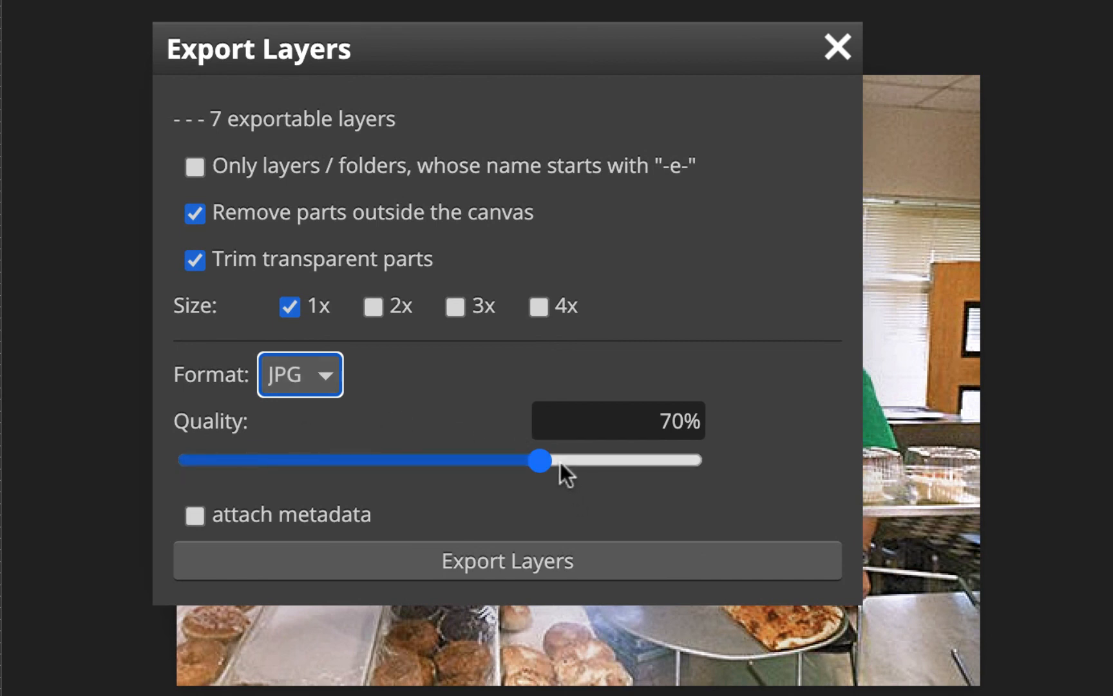
left_click_drag(539, 462, 588, 458)
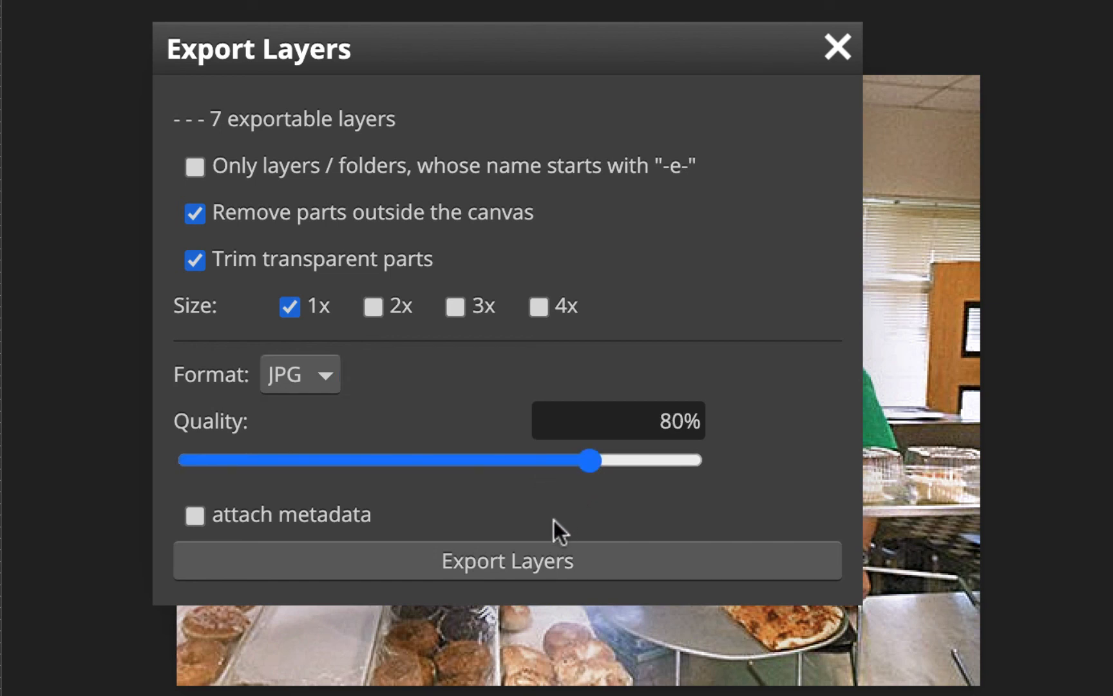
left_click(564, 559)
left_click(519, 563)
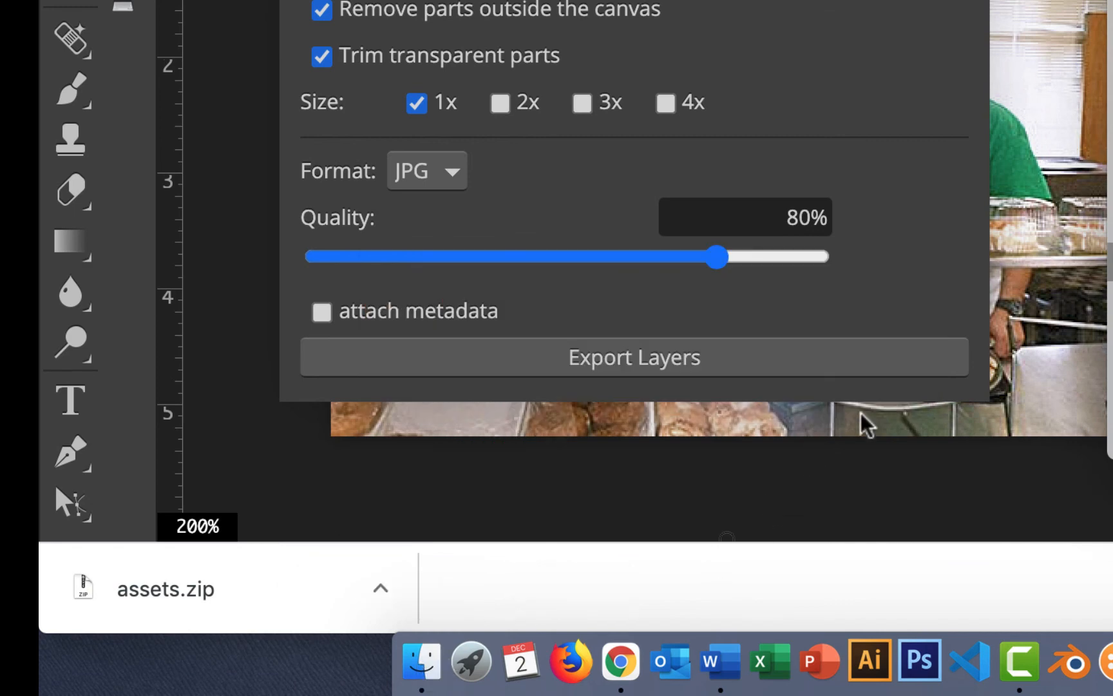
Open the Unit 13 ps2 - SlideShow Images assignment in the portal and start a new comment.
key("ctrl+Tab")
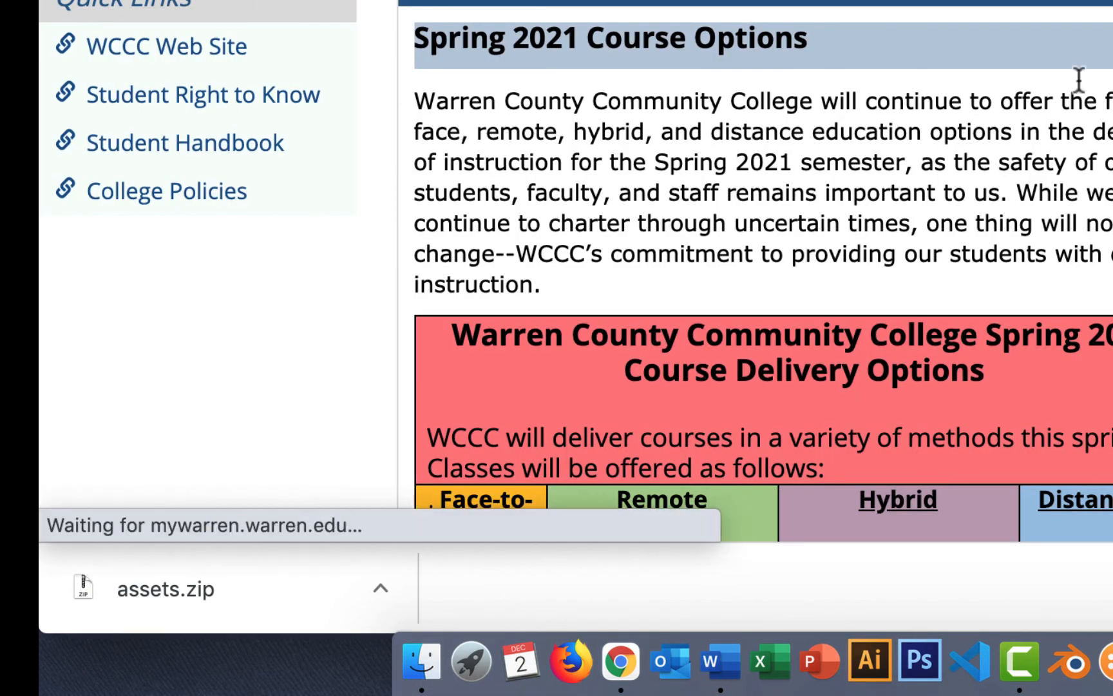
scroll(797, 453, "down", 15)
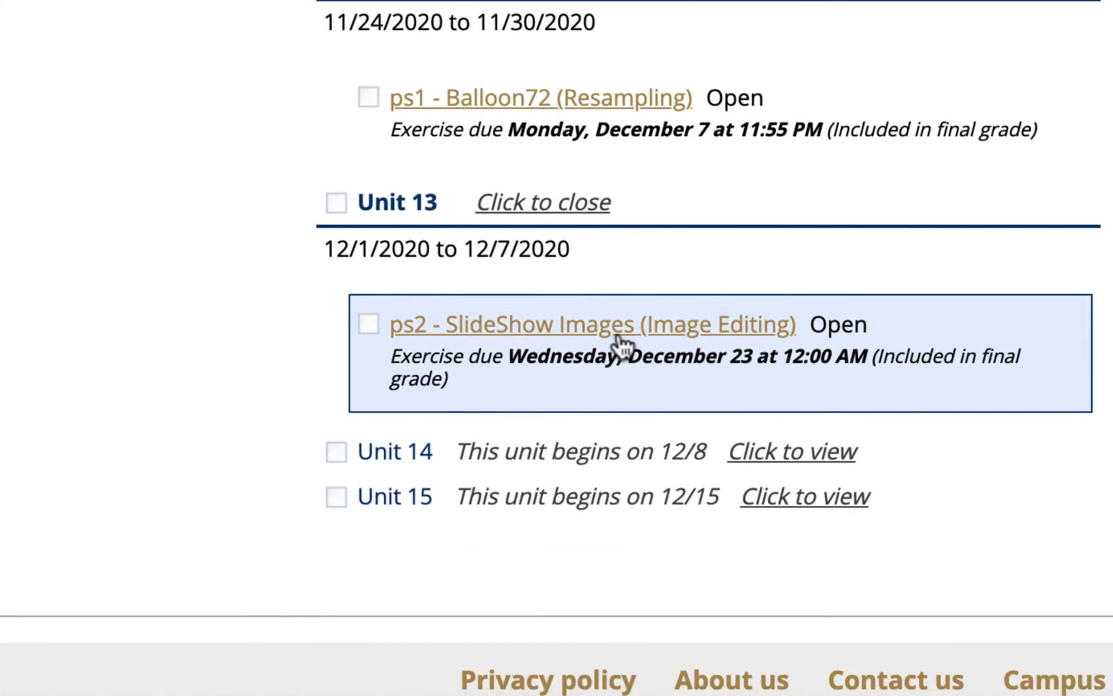
left_click(431, 325)
scroll(666, 380, "down", 2)
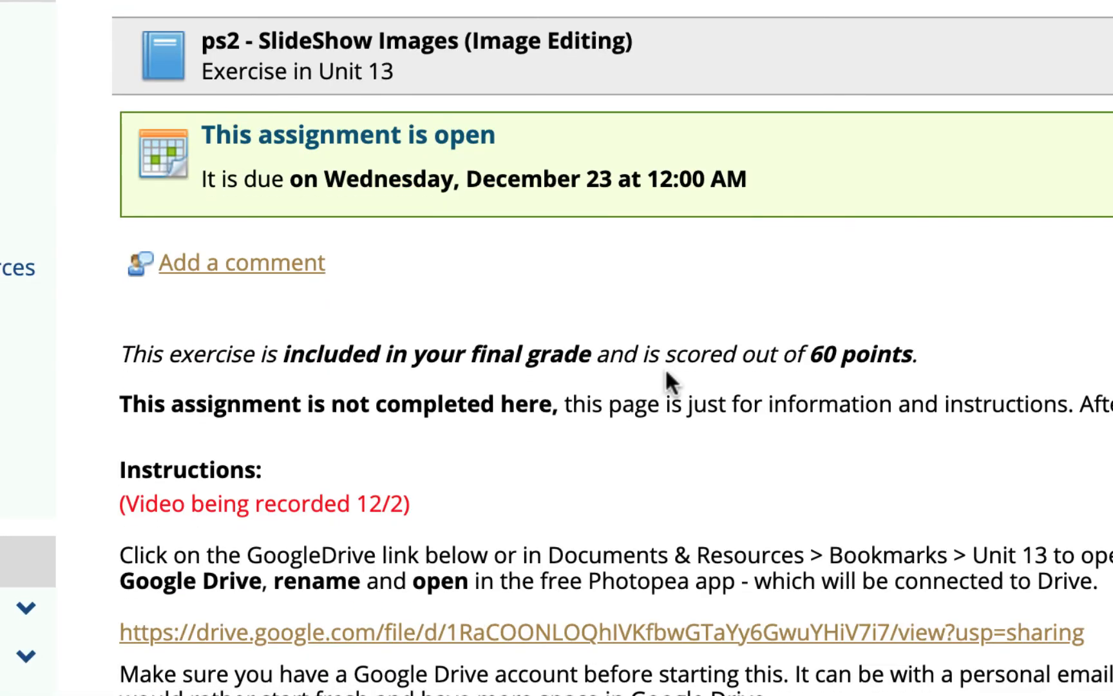
left_click(232, 248)
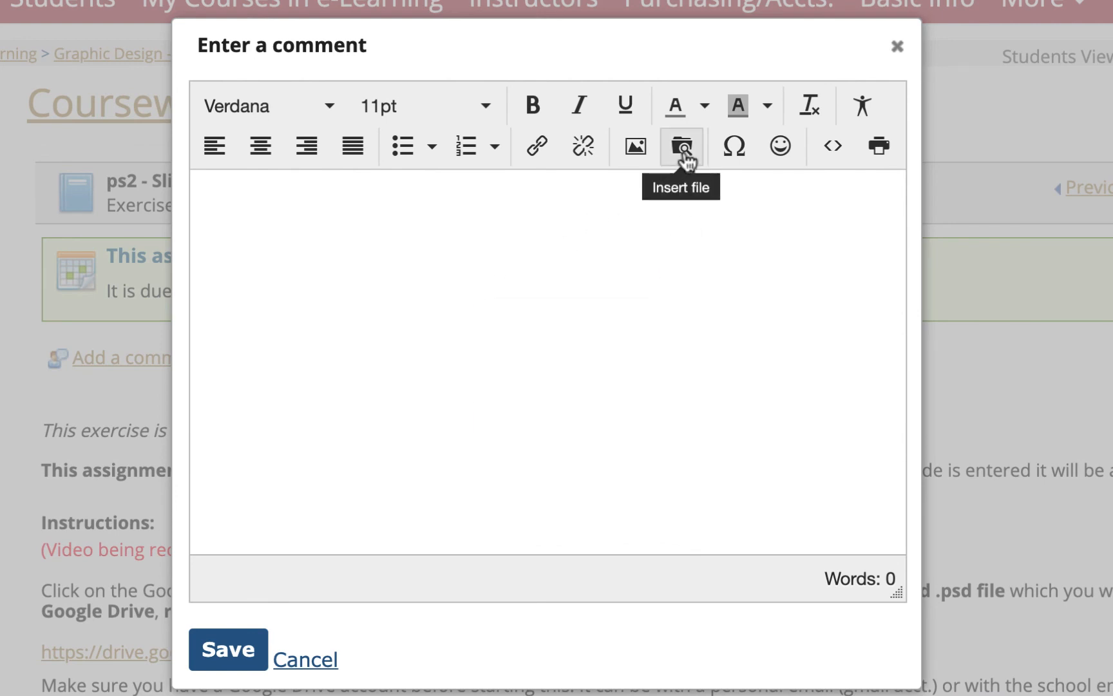
Upload assets.zip from the Downloads folder through the comment's file manager.
left_click(684, 146)
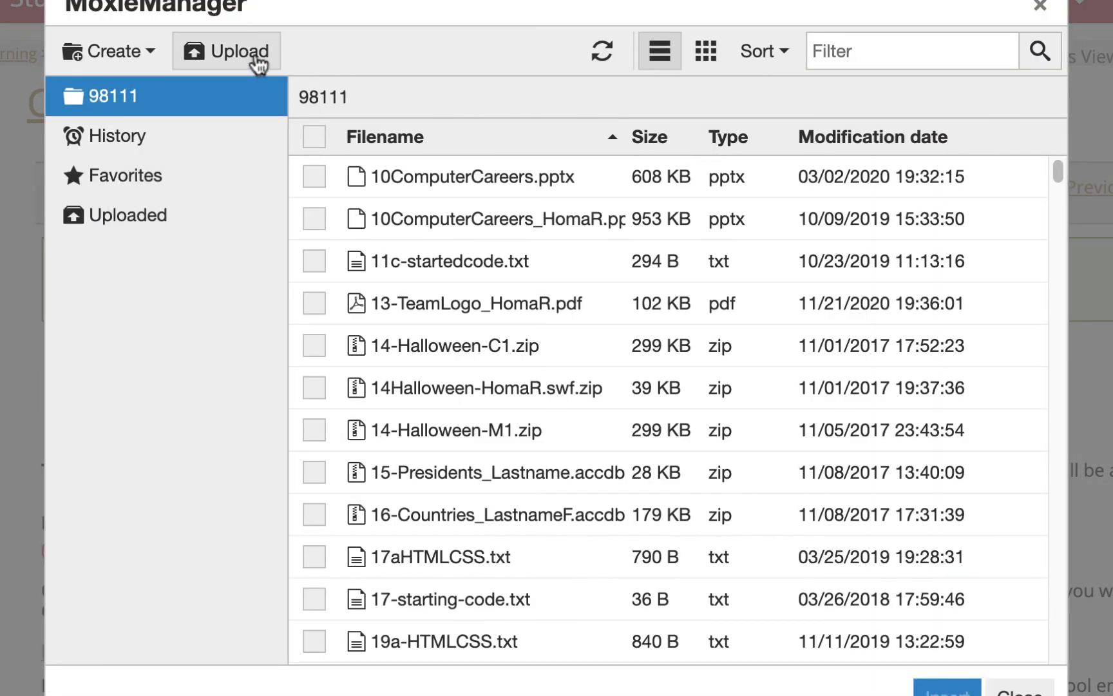
left_click(258, 64)
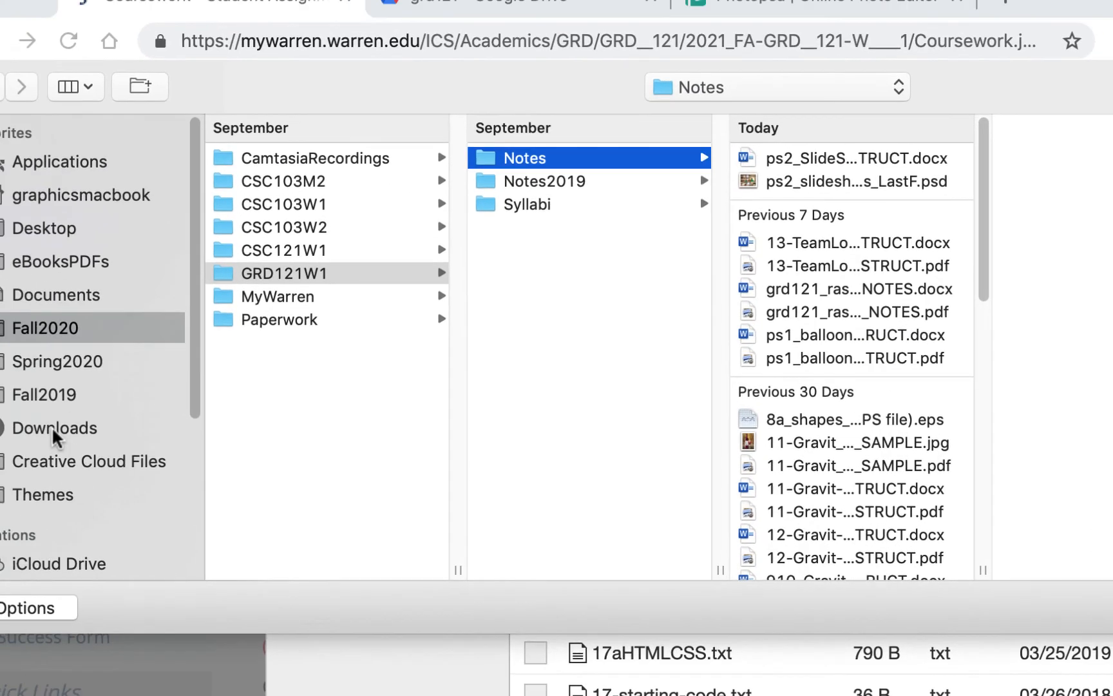
left_click(55, 438)
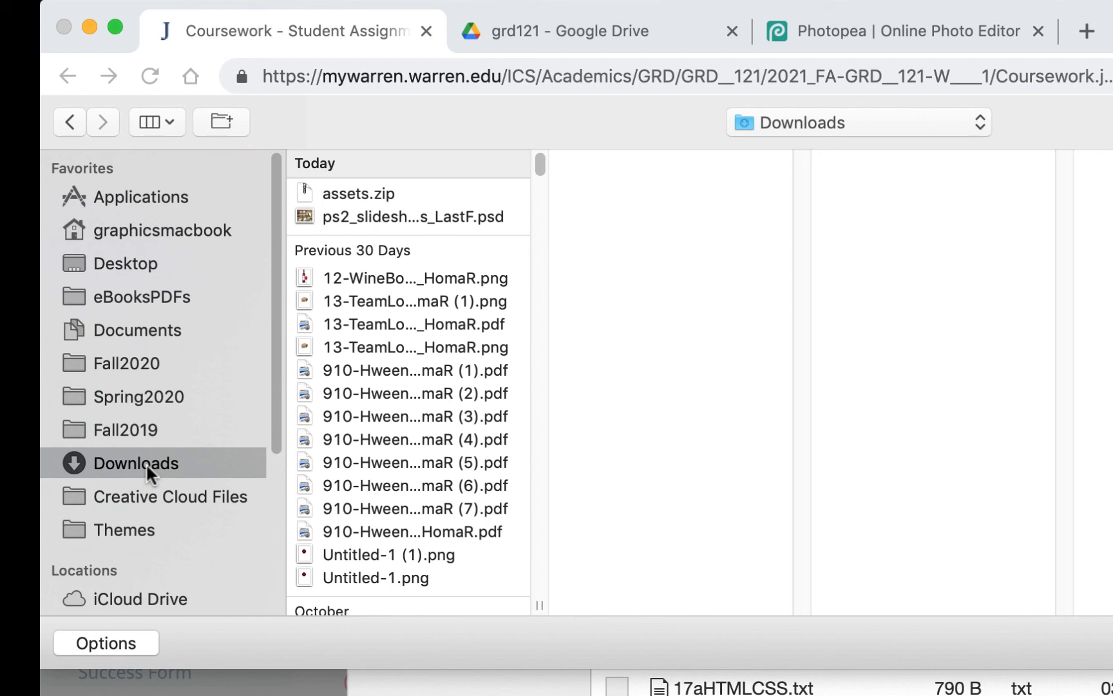
left_click(342, 194)
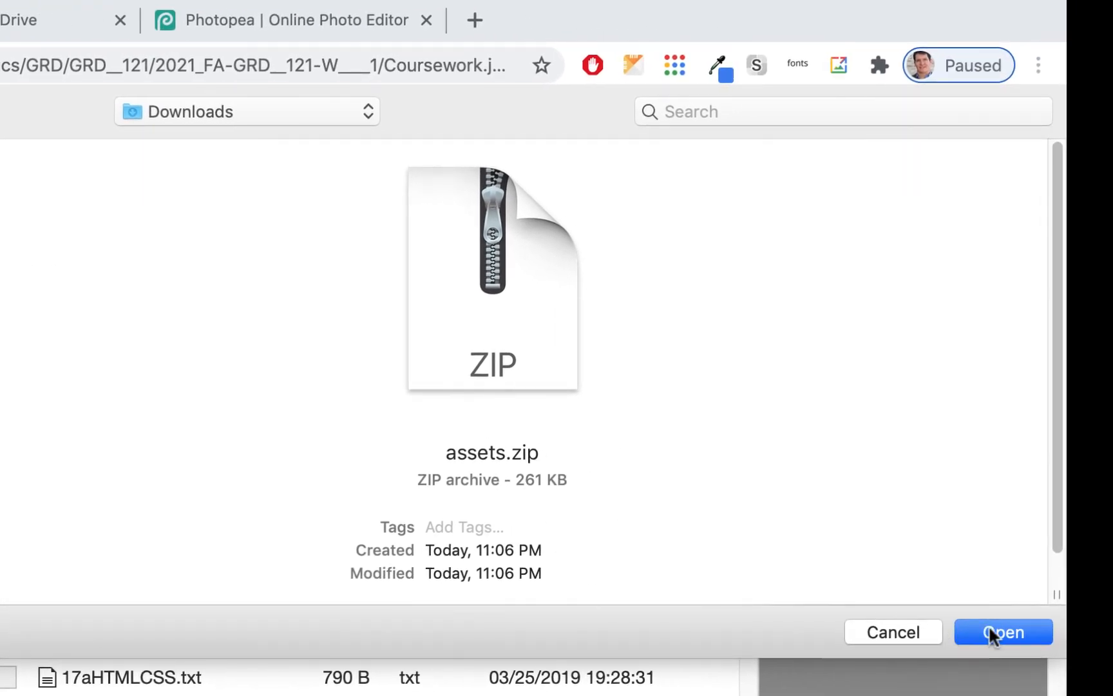
left_click(1000, 632)
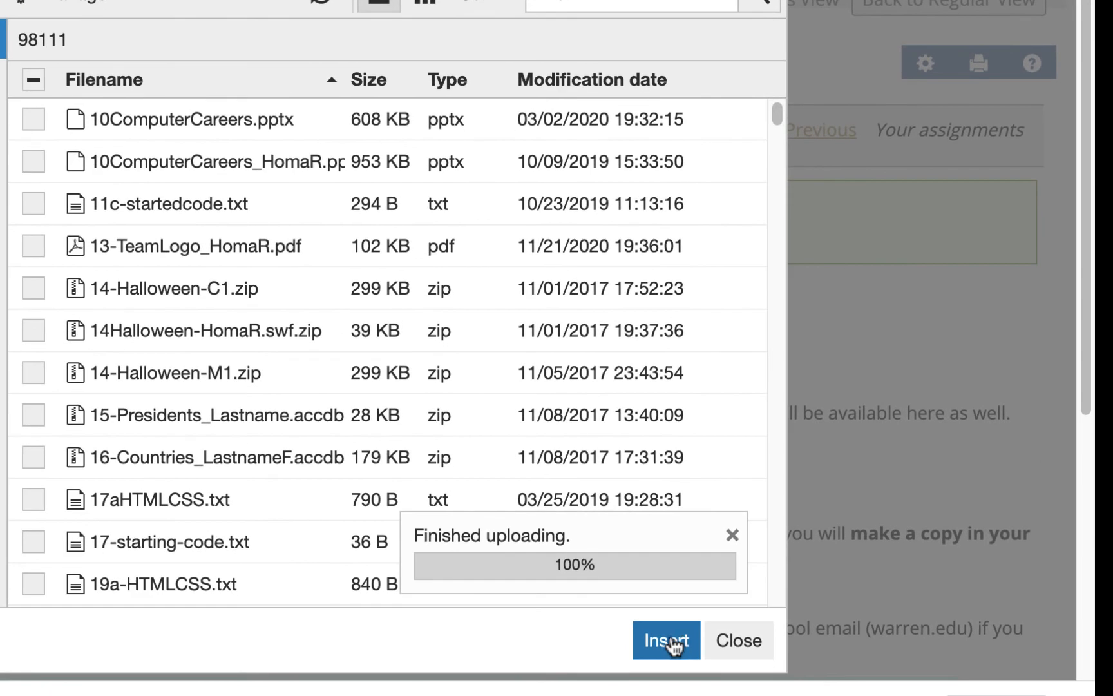
Insert the assets.zip link into the comment and save the comment.
left_click(665, 645)
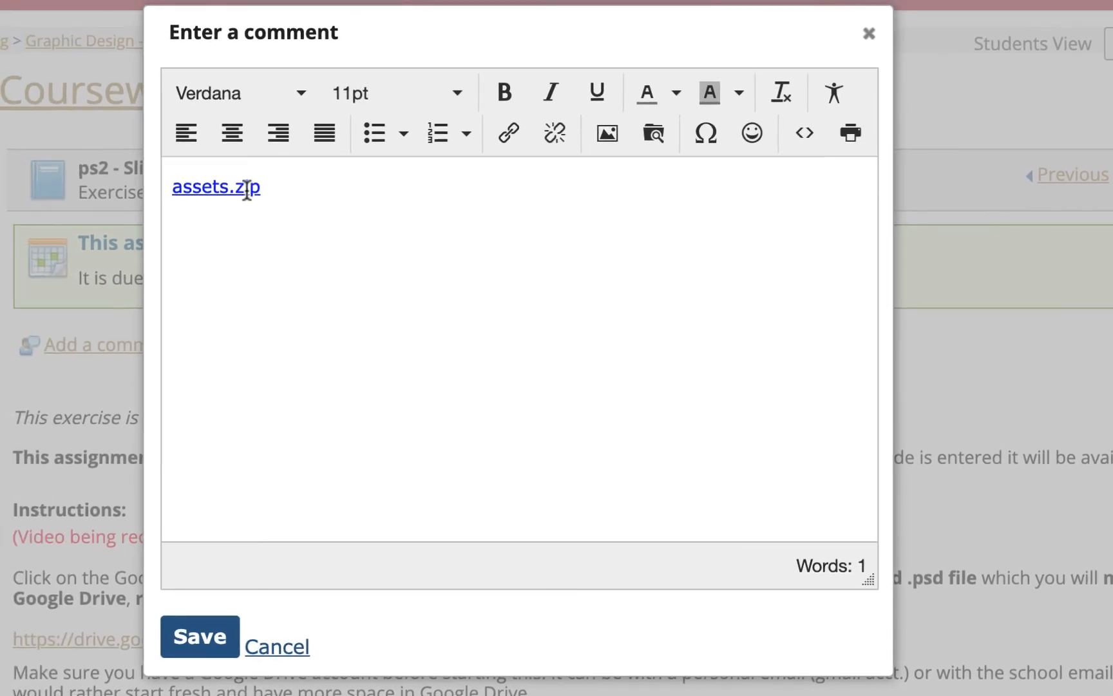
left_click(356, 109)
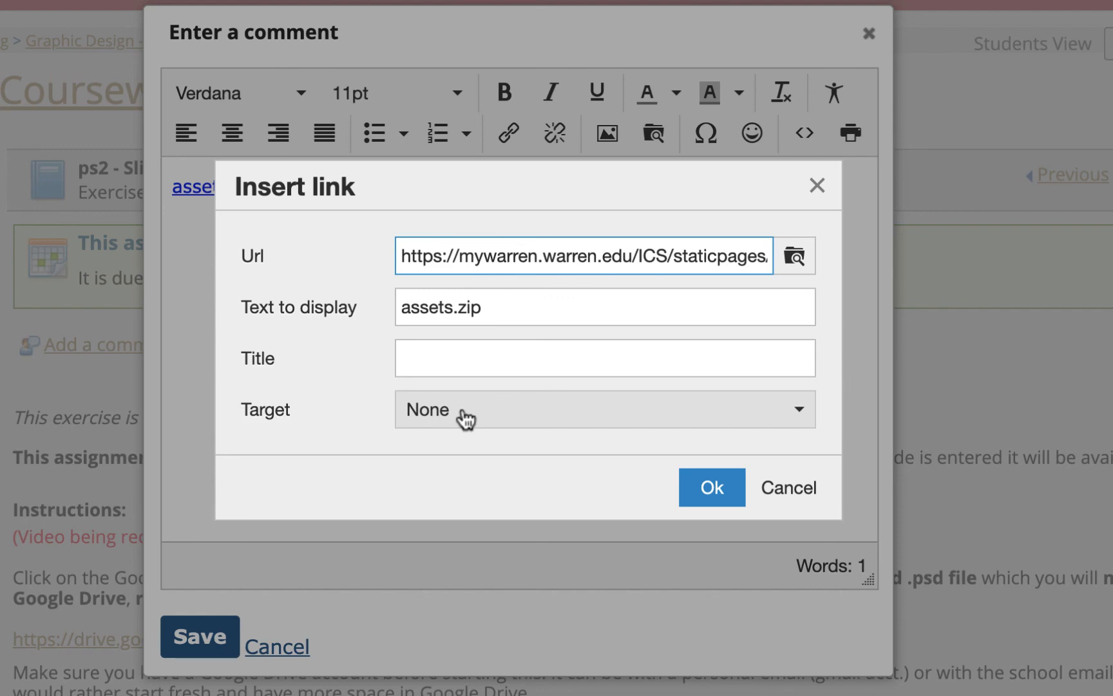
left_click(803, 488)
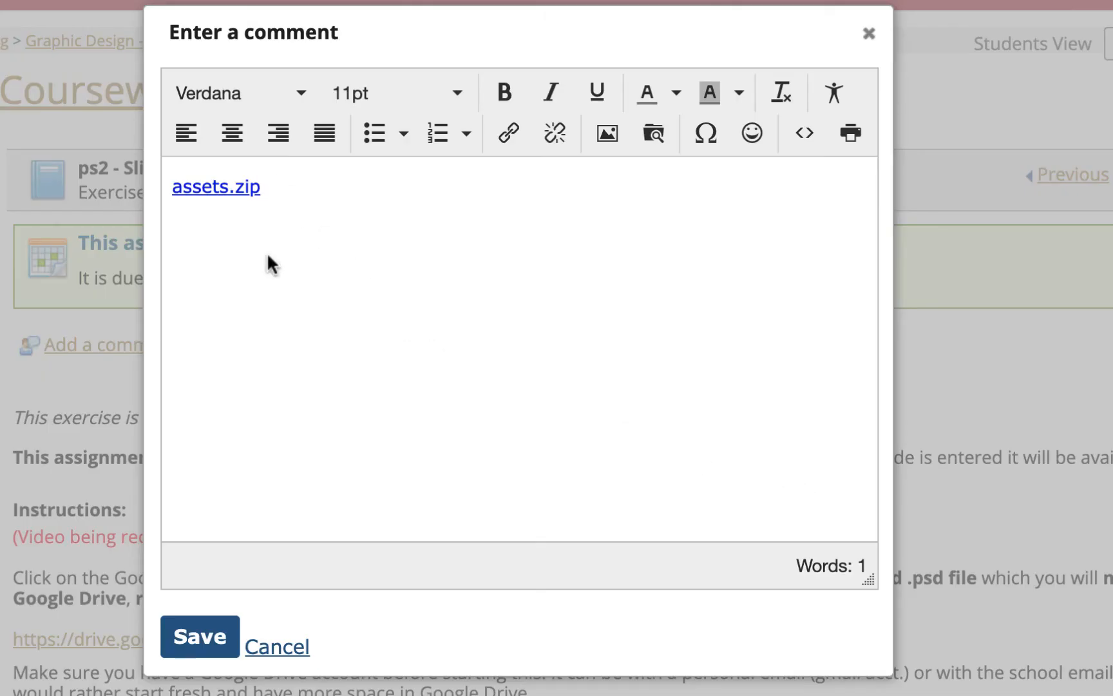
left_click(200, 636)
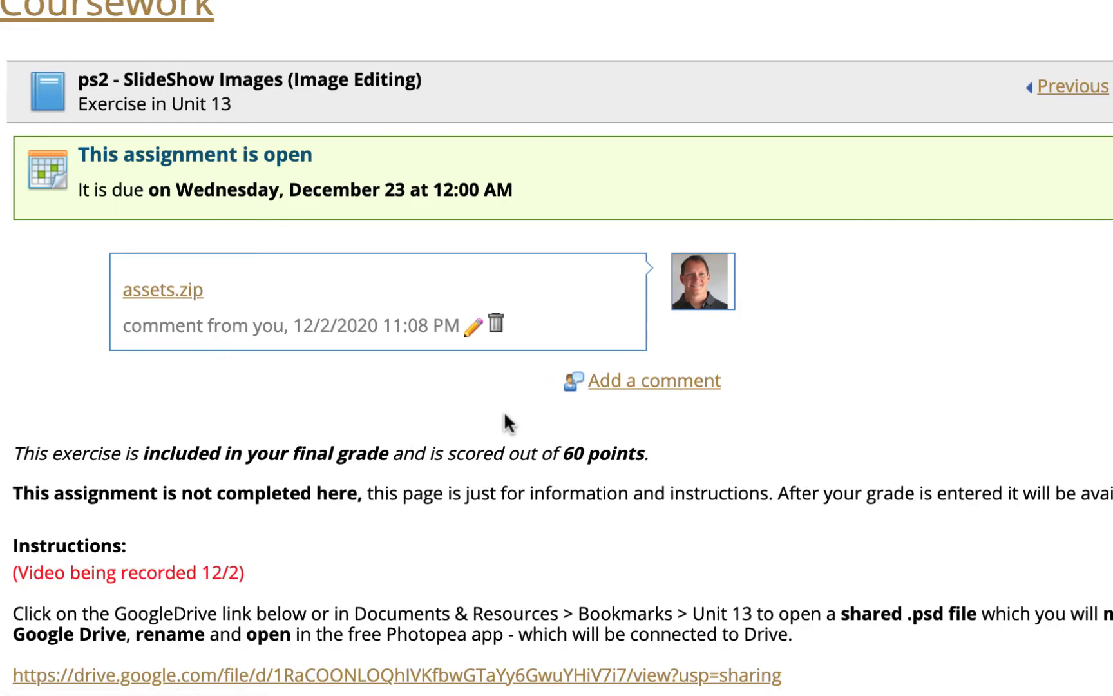
Scroll through the ps2 assignment instructions to review them.
scroll(503, 410, "down", 5)
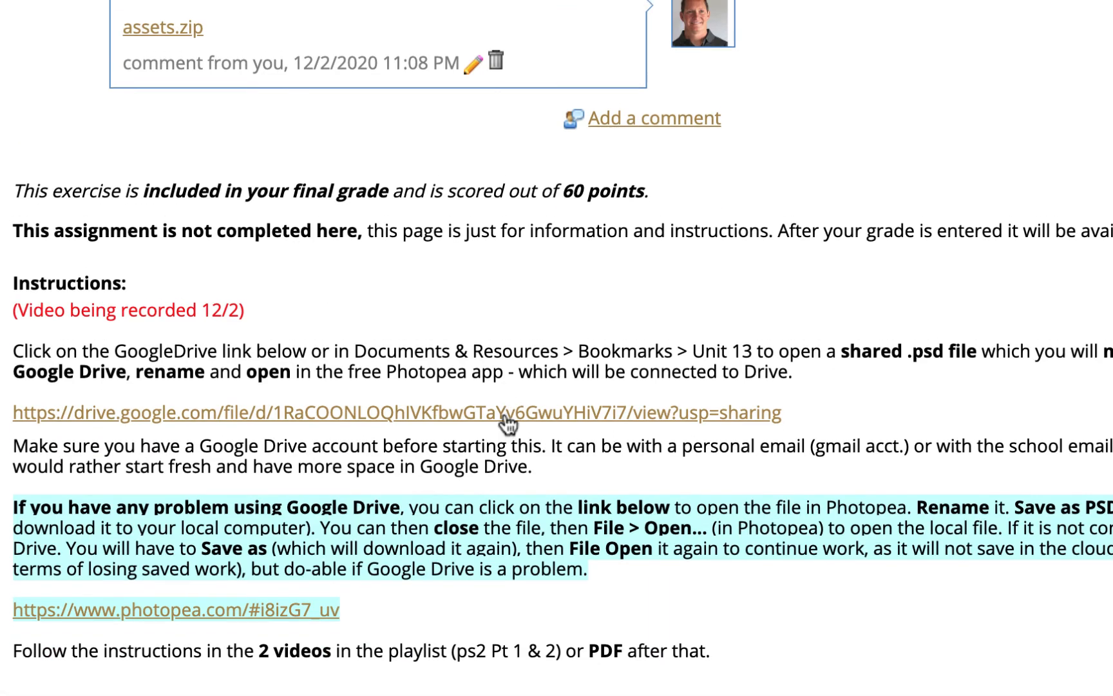
scroll(504, 410, "up", 9)
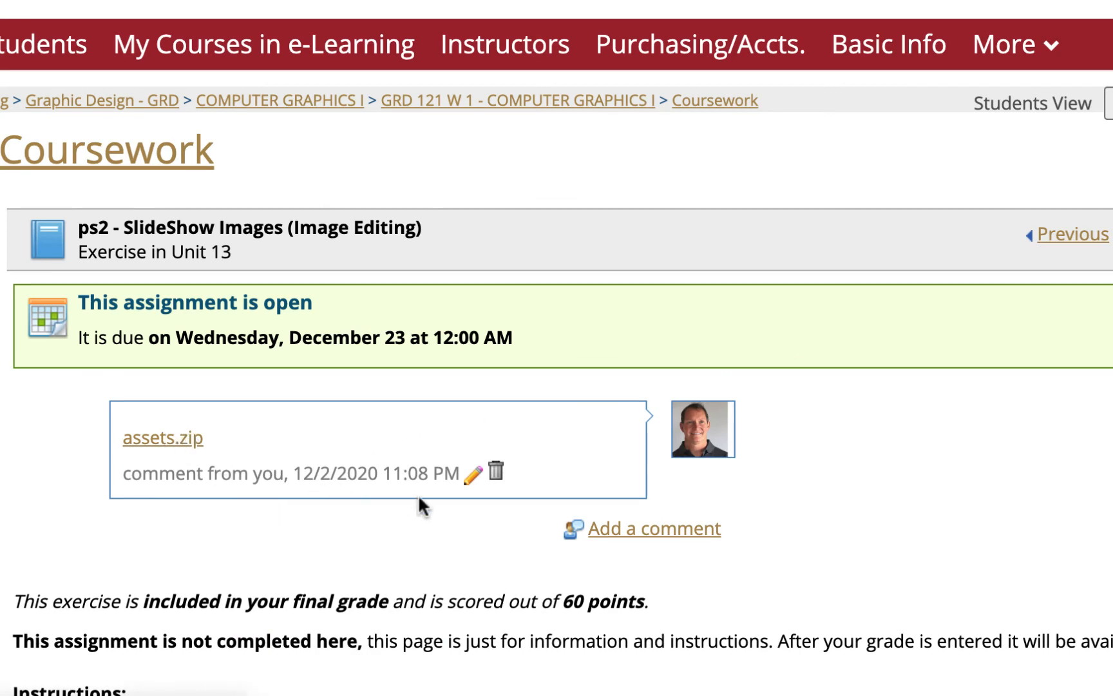
scroll(419, 497, "down", 3)
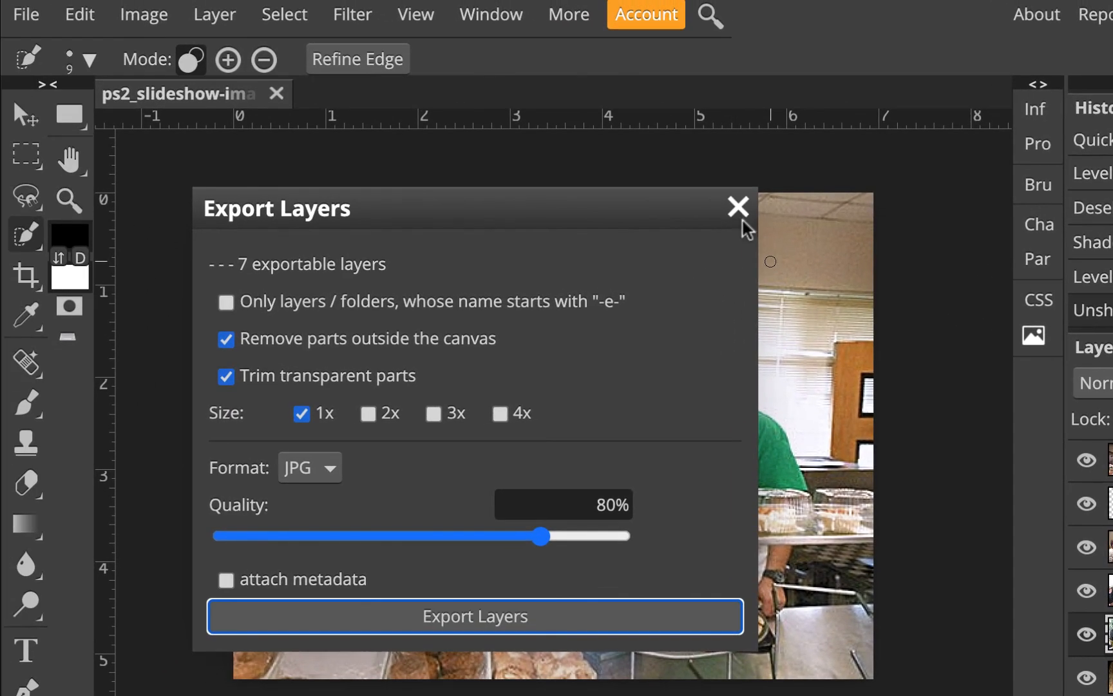
Close Export Layers, save the slideshow PSD to Google Drive, and close the document.
left_click(446, 168)
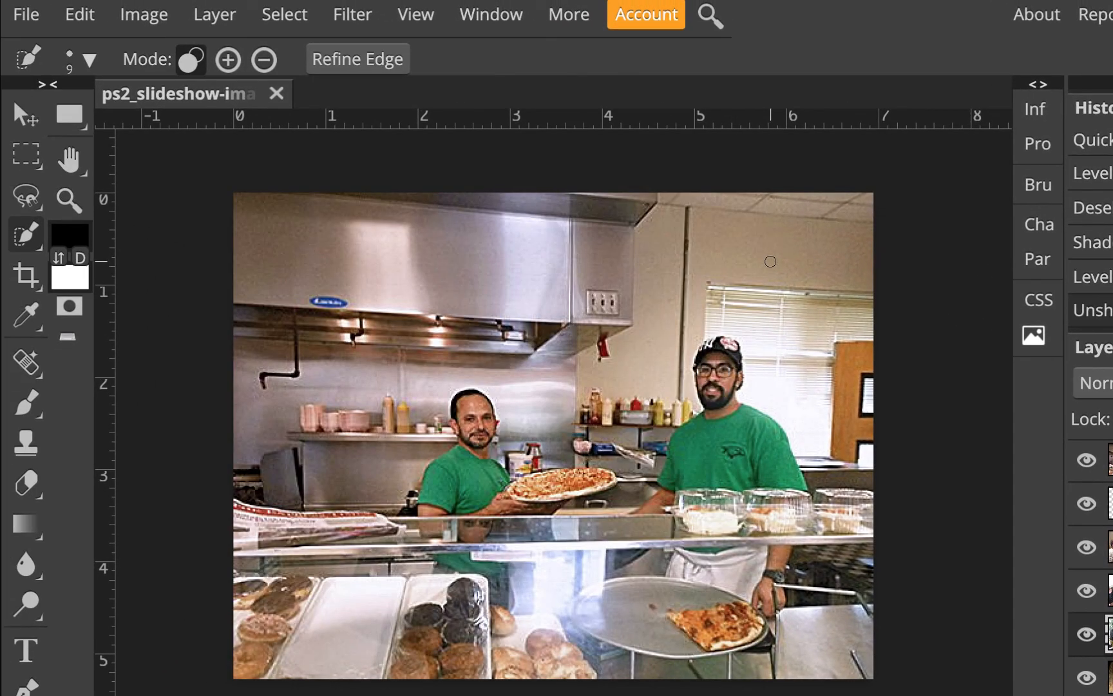
left_click(25, 15)
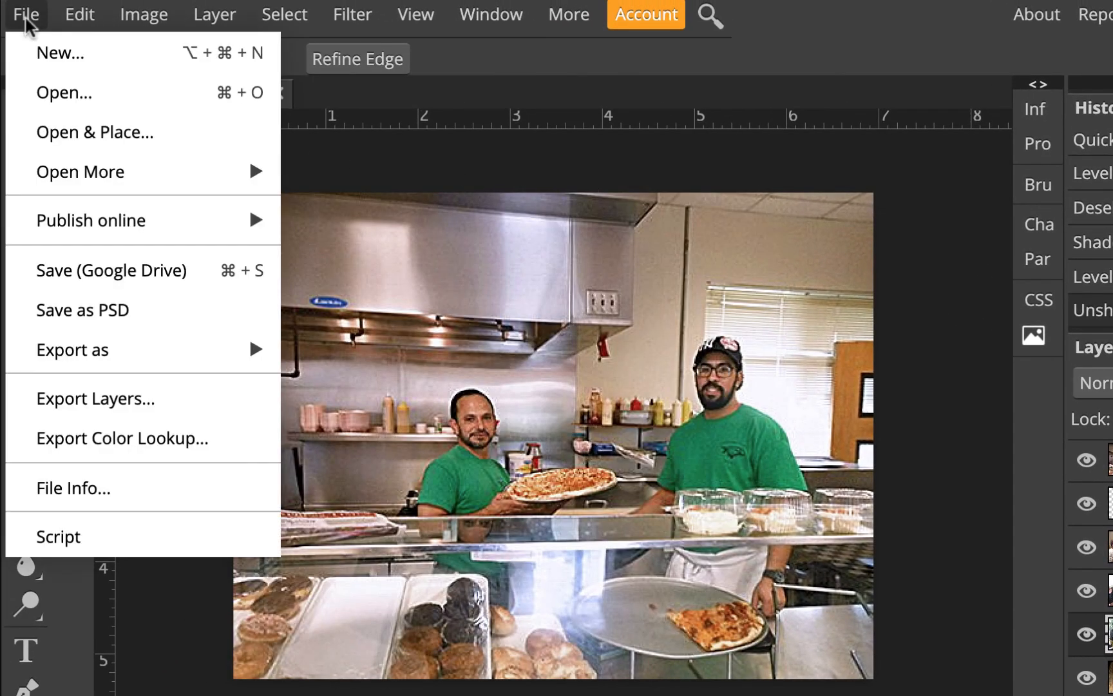
left_click(101, 276)
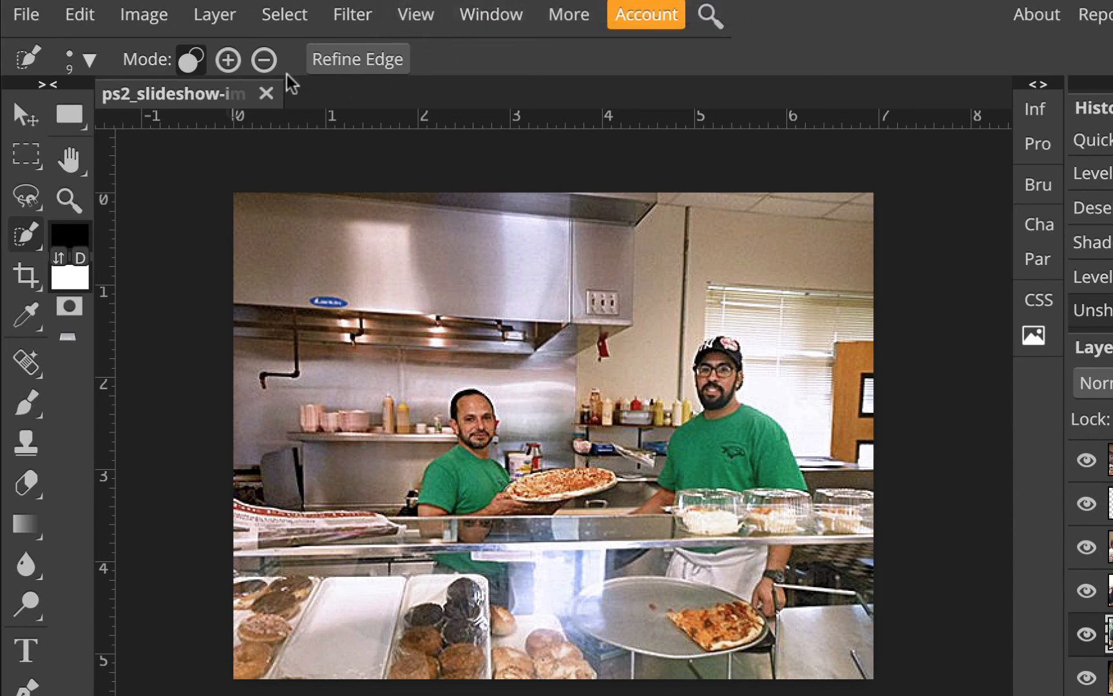
left_click(266, 94)
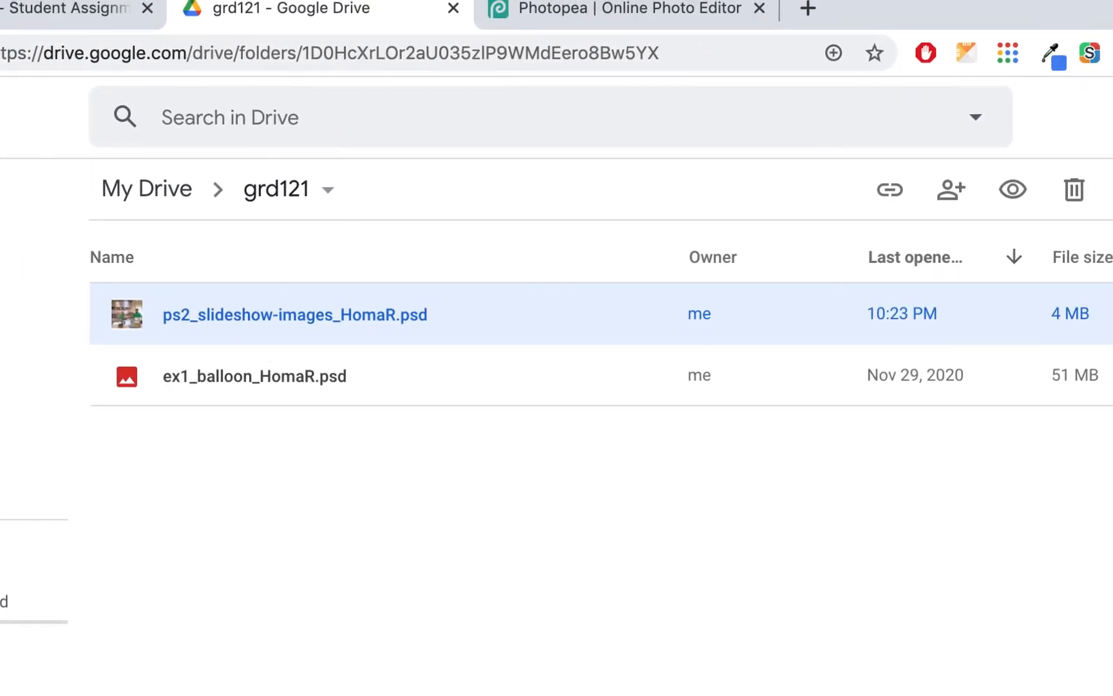
Share the ps2 slideshow-images PSD as Viewer for anyone with the link and copy the link.
key("super+r")
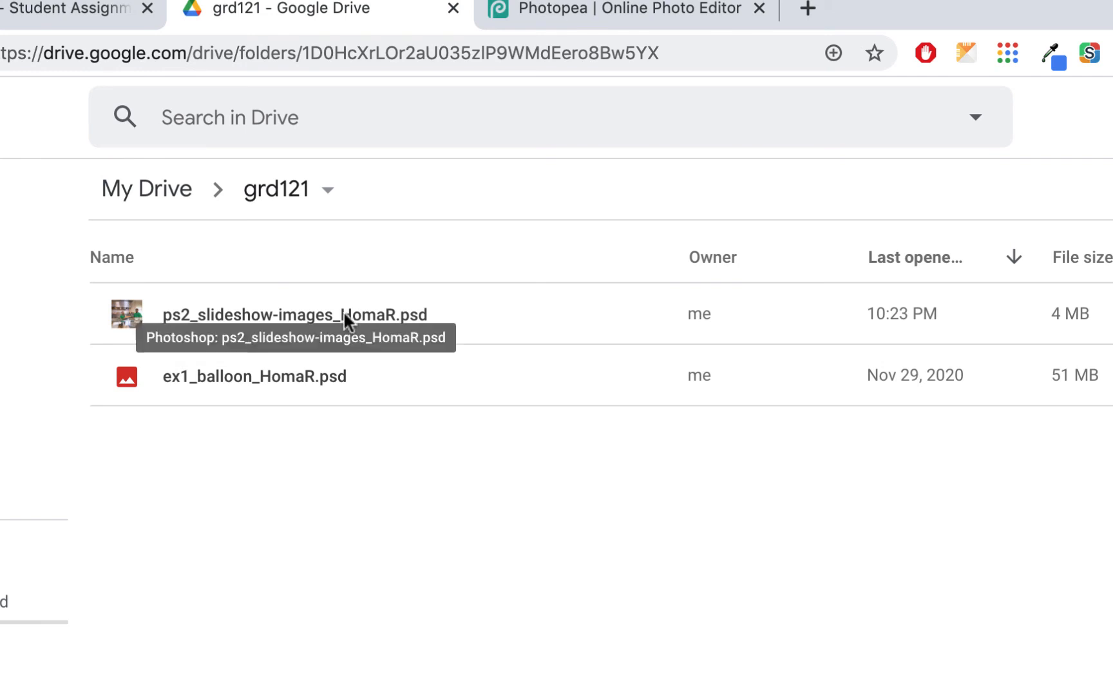
left_click(347, 316)
right_click(346, 323)
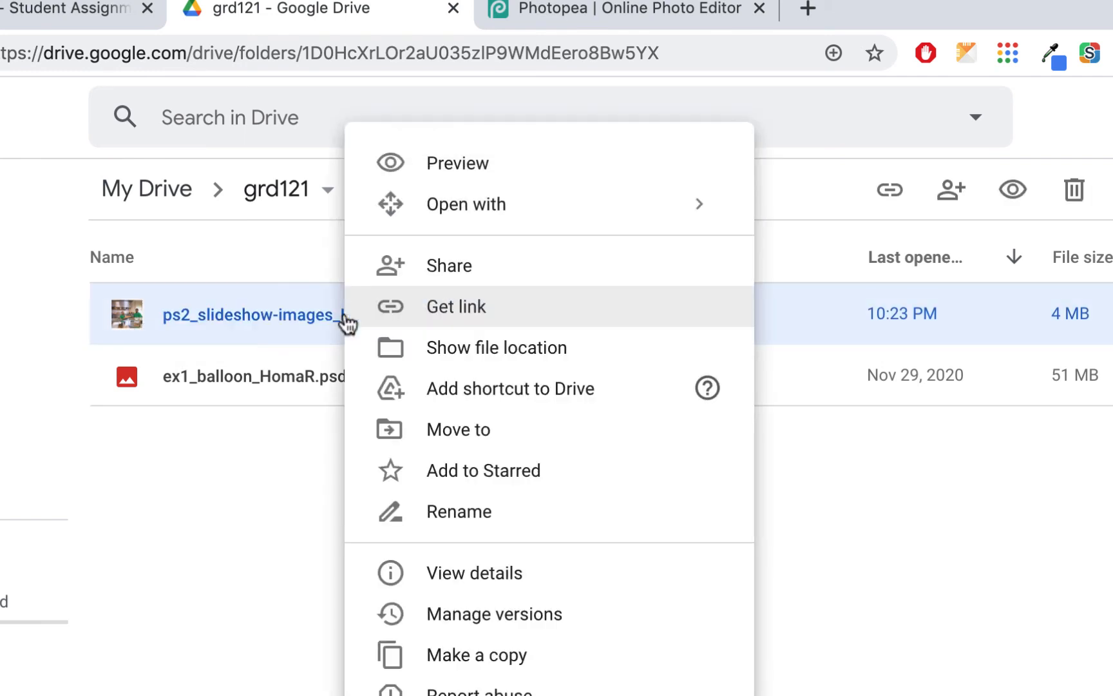
left_click(457, 266)
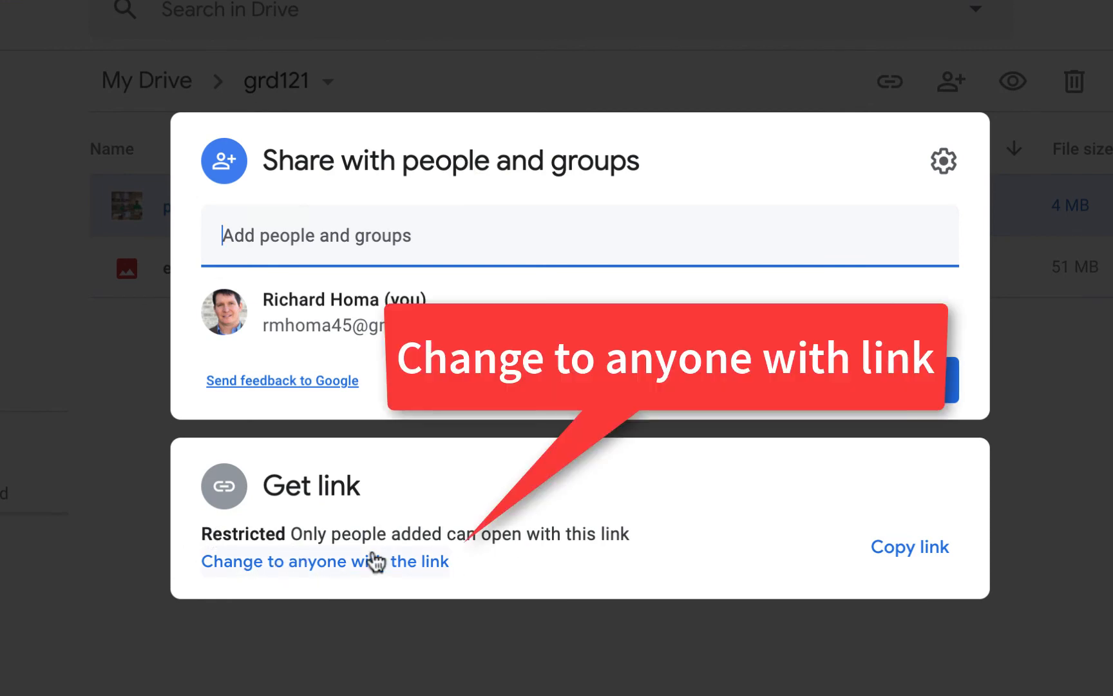
left_click(380, 567)
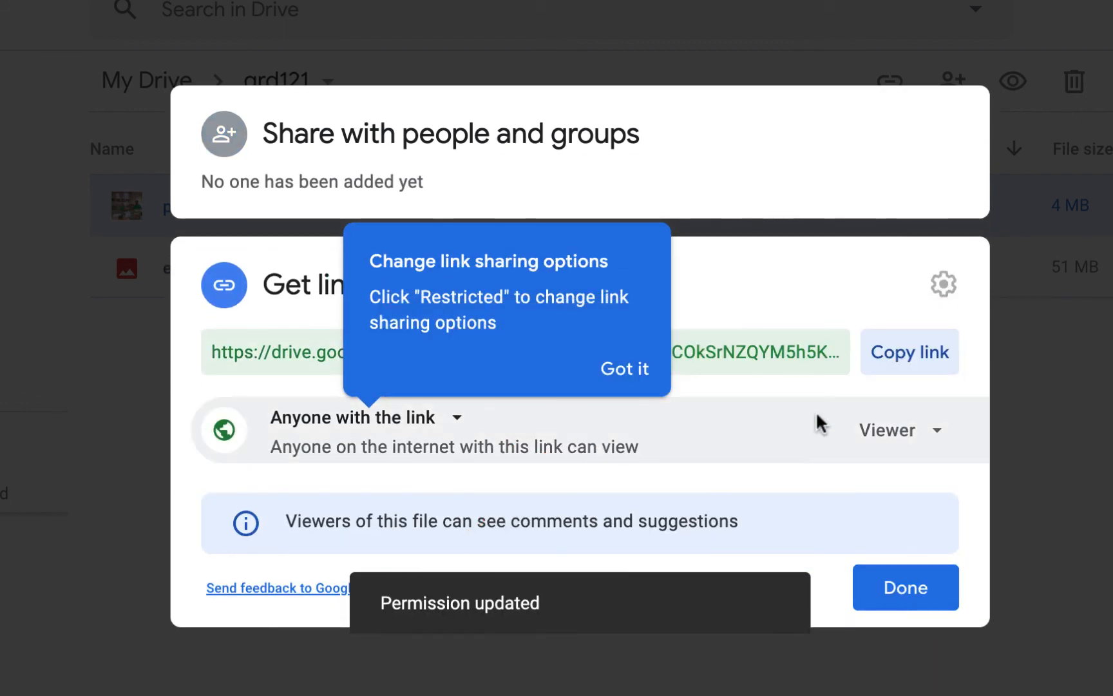
left_click(928, 363)
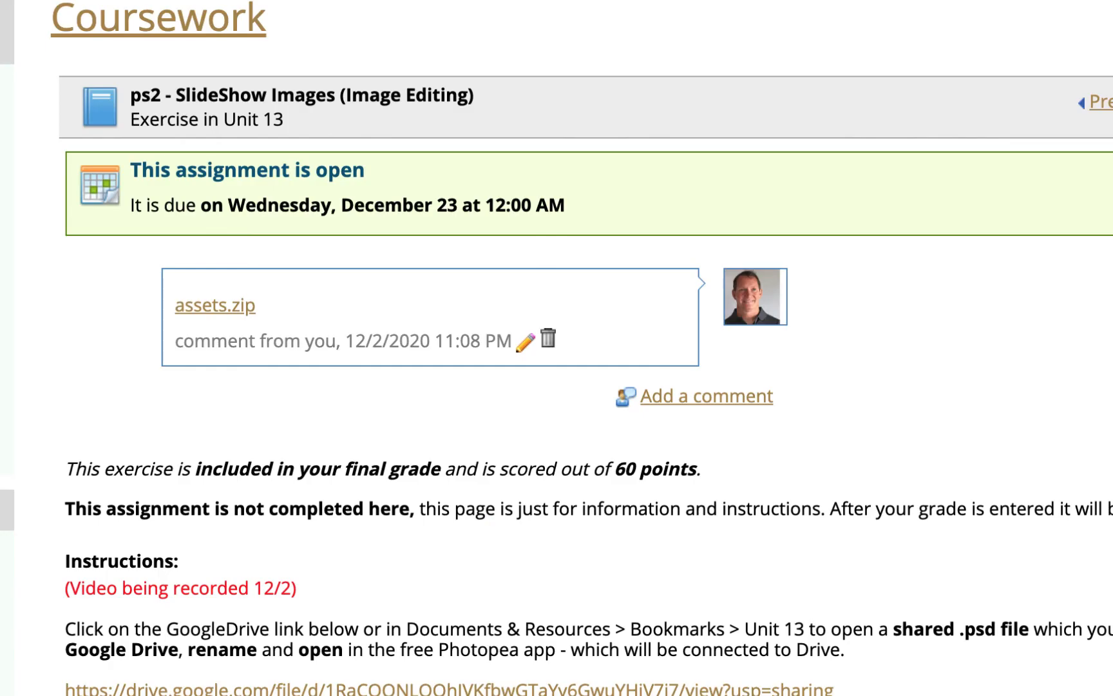
left_click(644, 395)
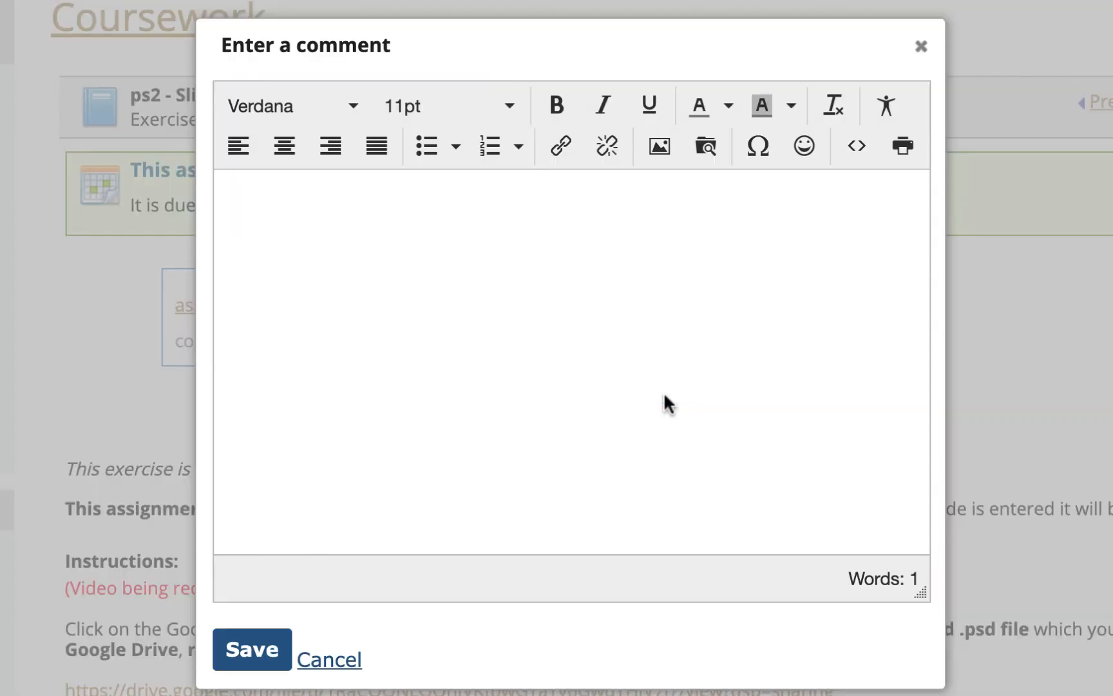
Insert the copied Drive link into the comment, opening in a new window, and save it.
left_click(560, 150)
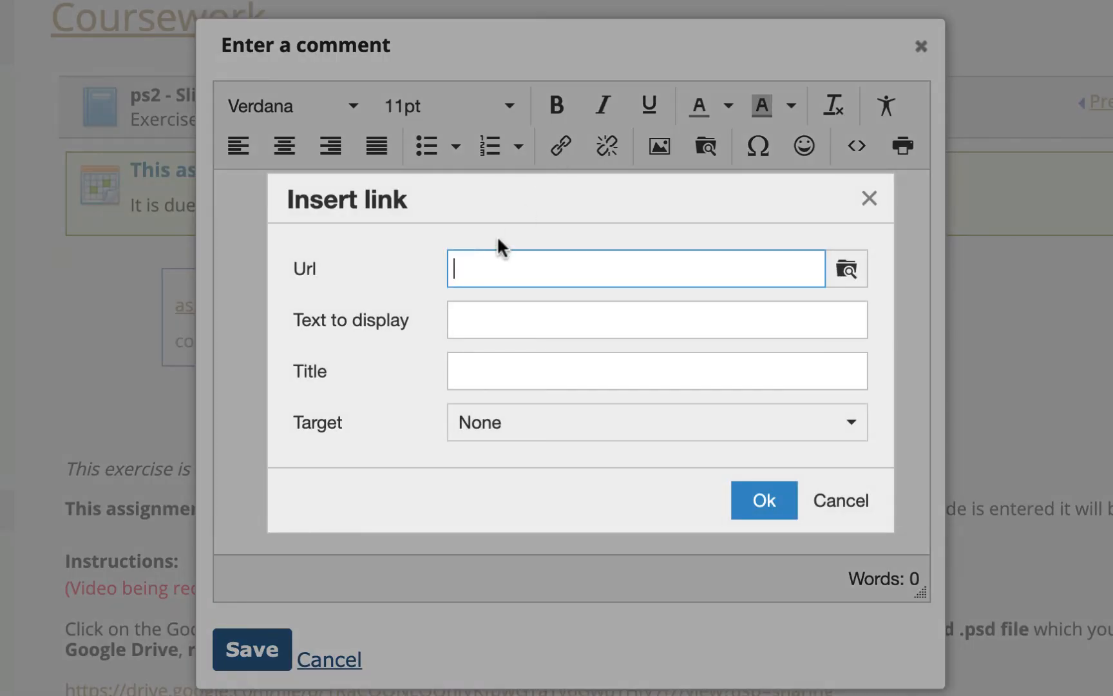
key("super+v")
left_click(547, 433)
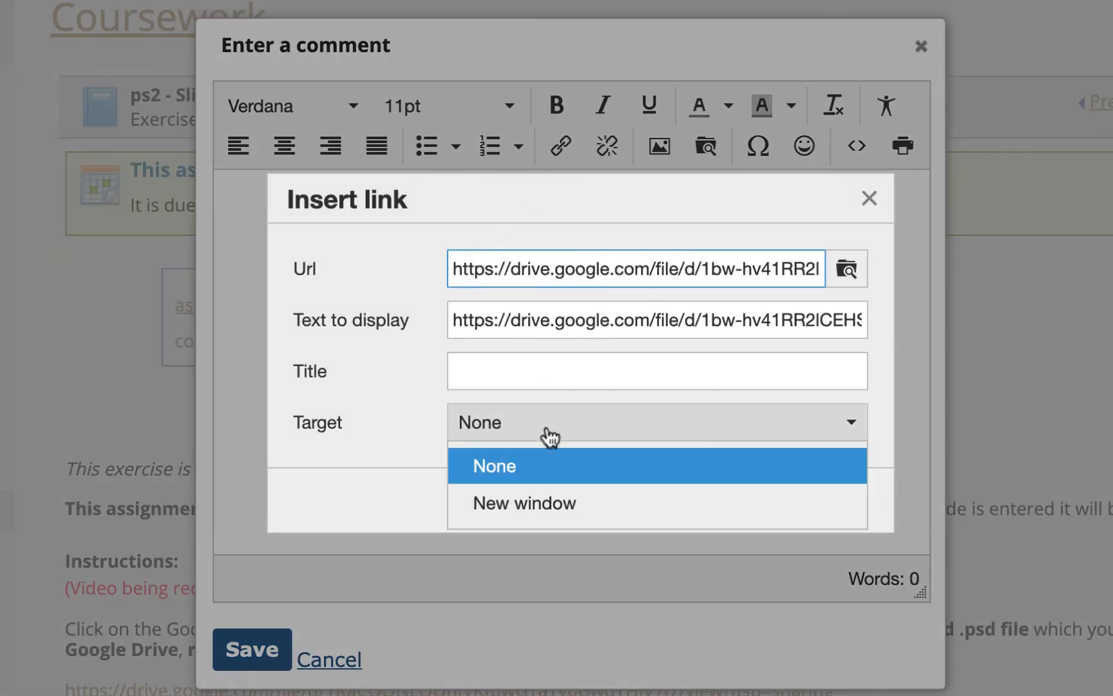
left_click(563, 504)
left_click(749, 501)
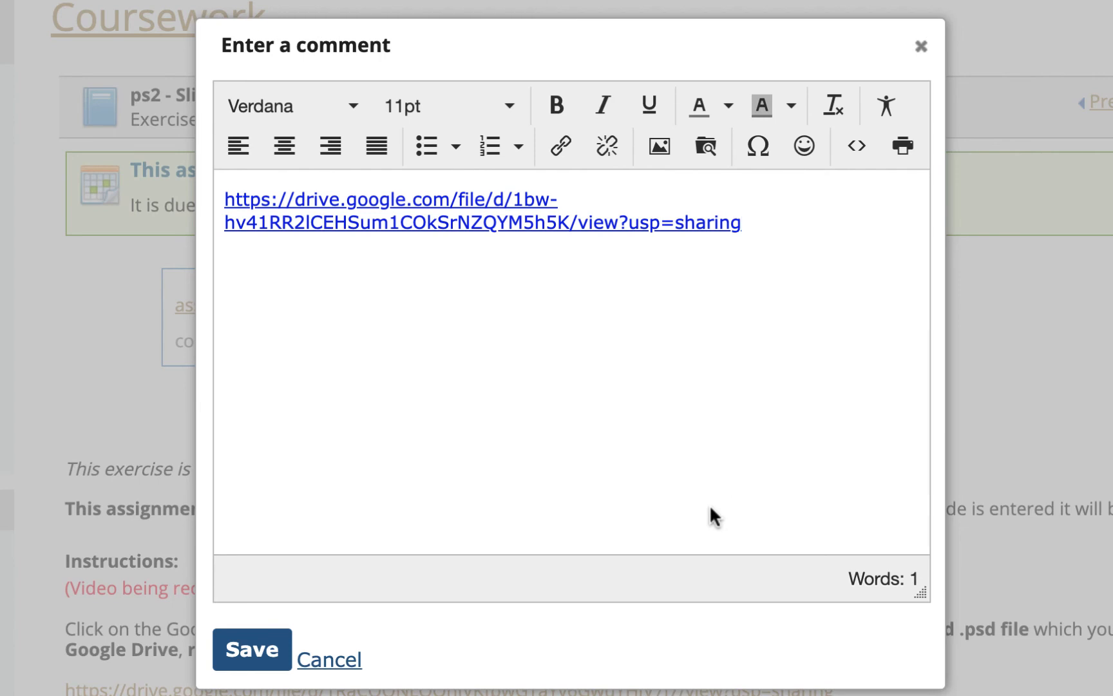
left_click(258, 651)
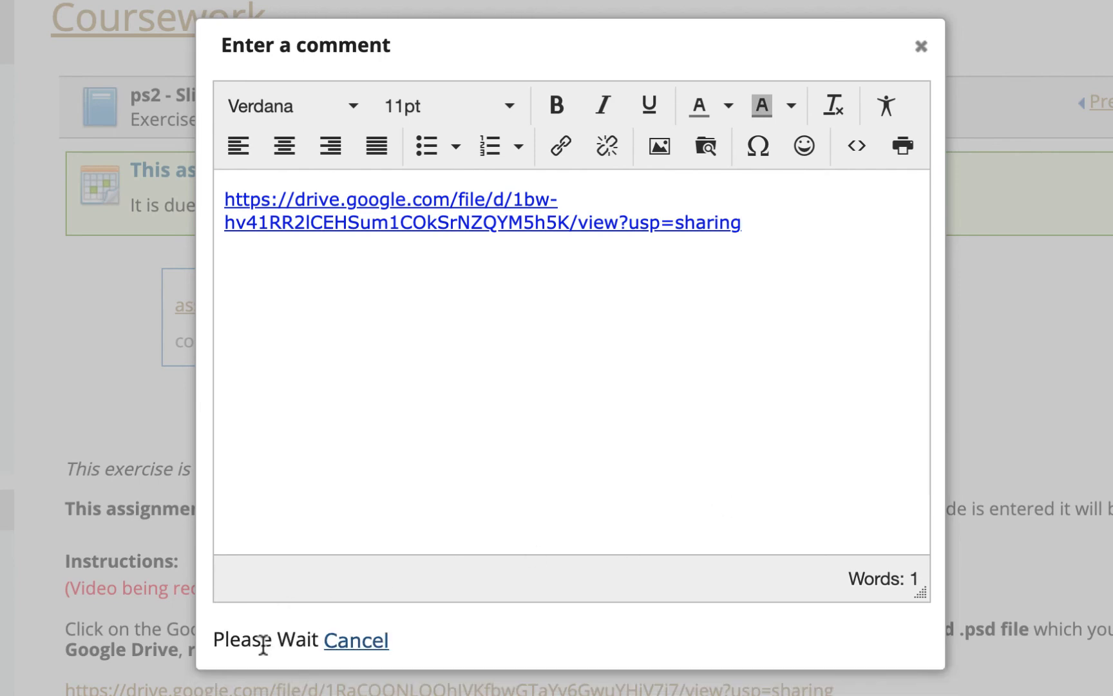